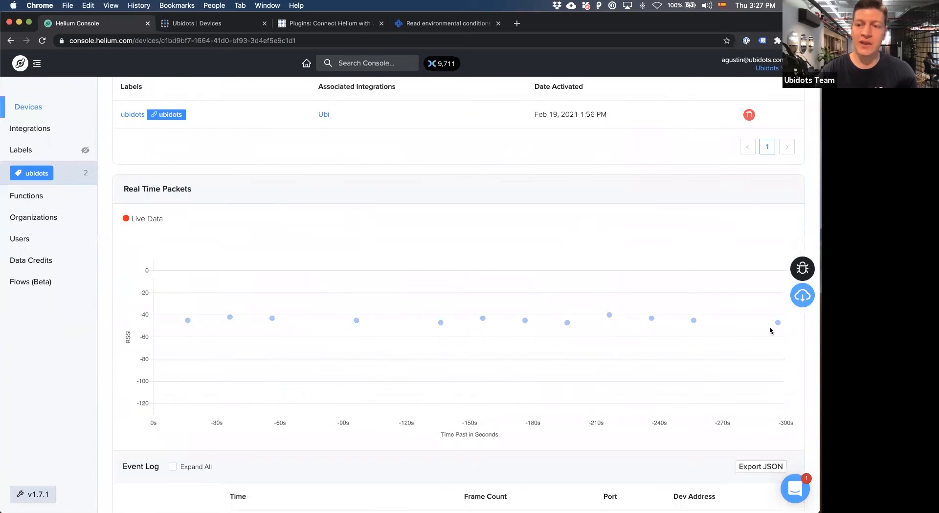
pyautogui.scroll(6, 400, 254)
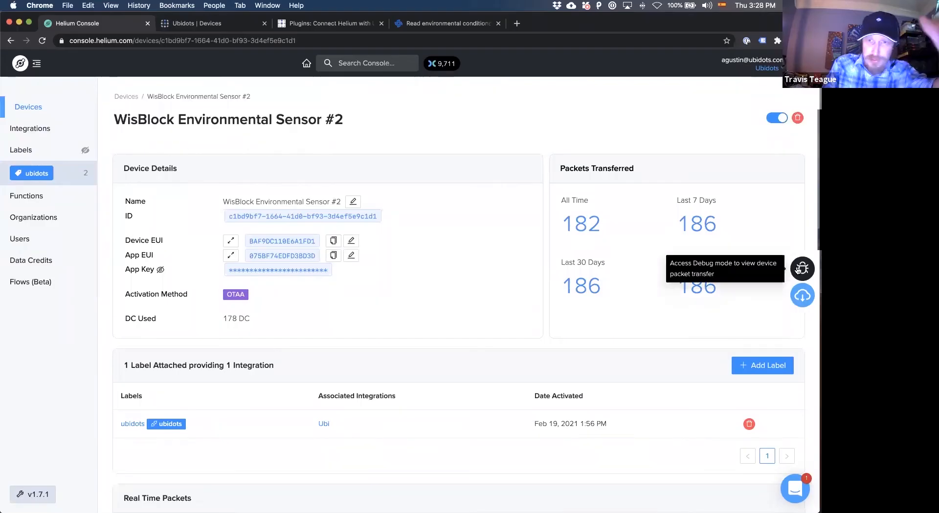
pyautogui.click(800, 269)
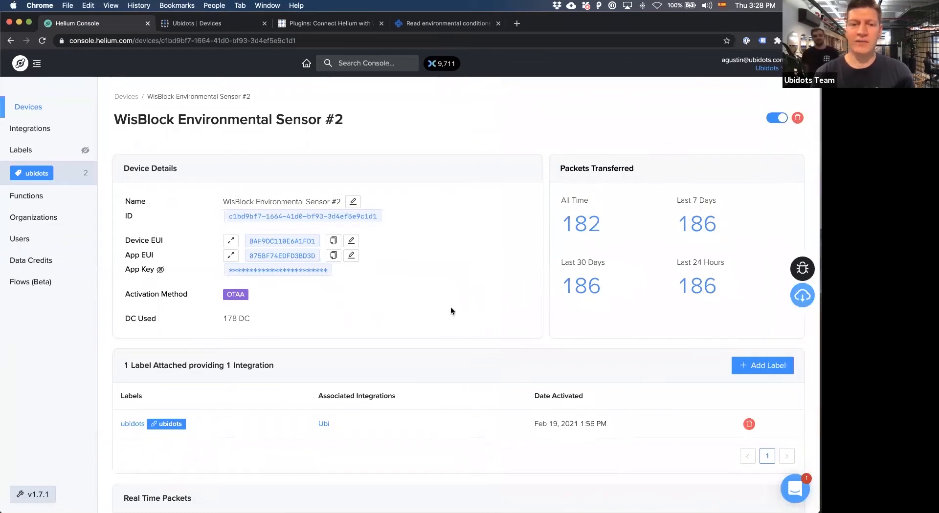
pyautogui.scroll(-1, 450, 307)
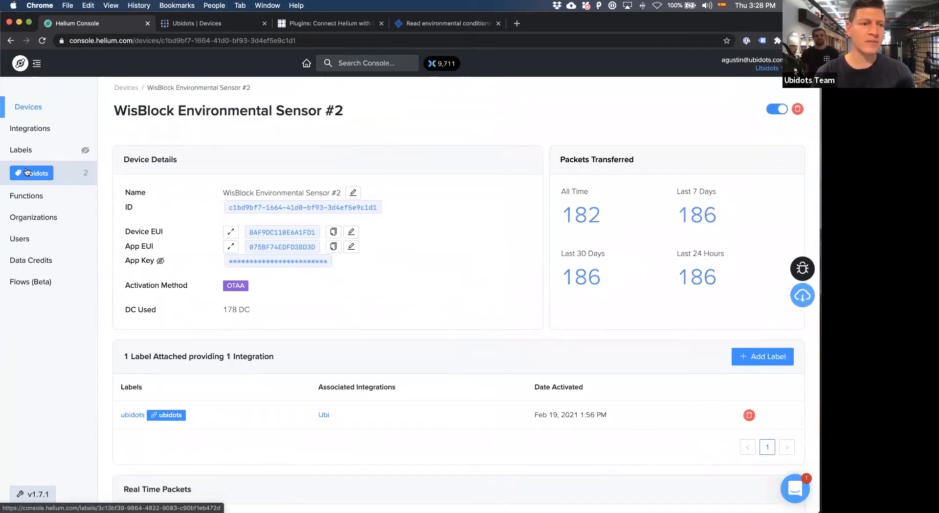
# Start adding the prebuilt Ubidots integration and ready its Auth Token field for input.
pyautogui.click(35, 129)
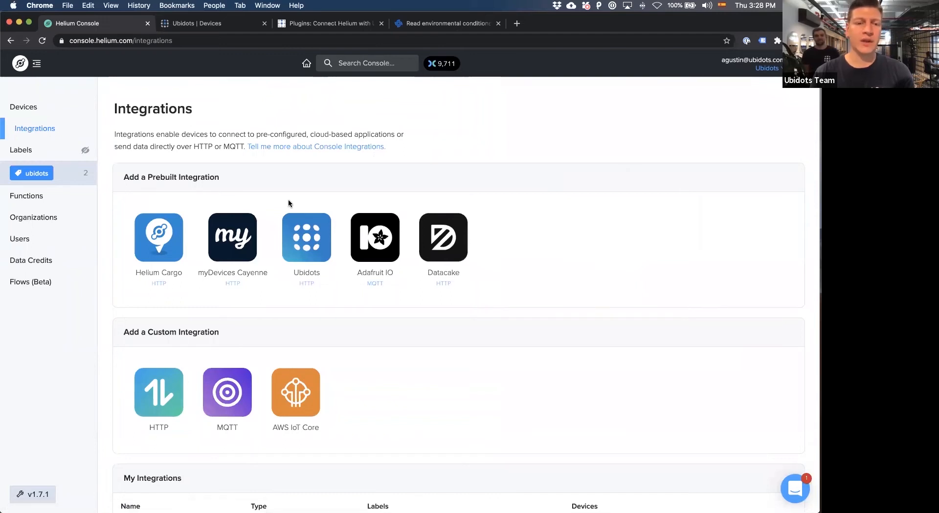
pyautogui.click(305, 244)
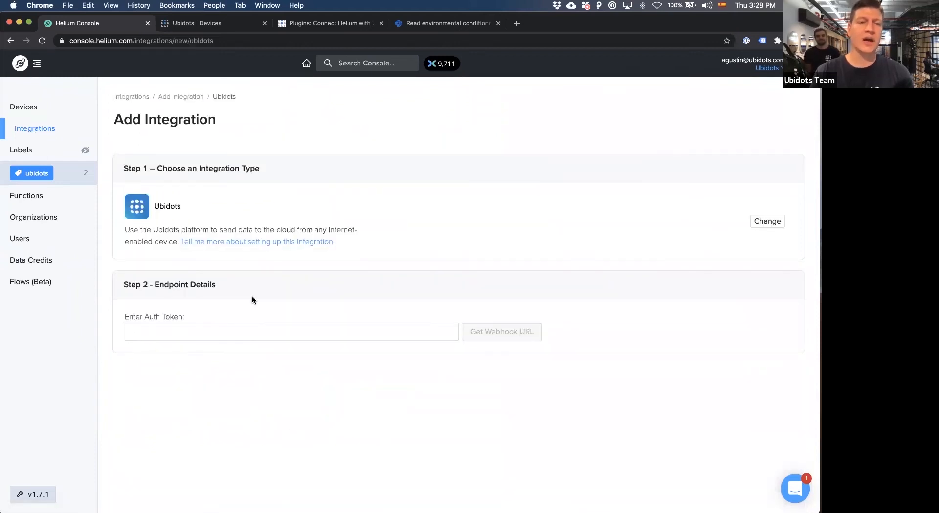
pyautogui.click(158, 335)
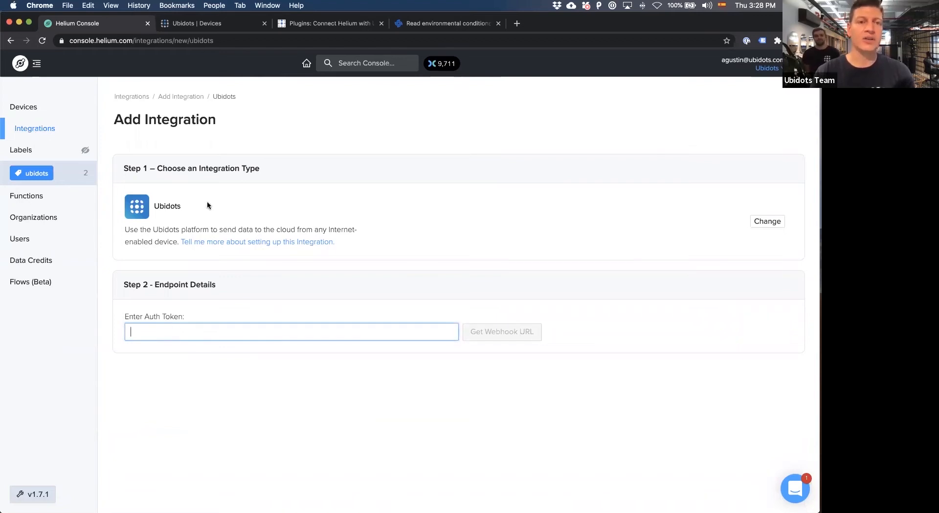
# Switch to Ubidots, open the full API Credentials page and copy the token named Helium.
pyautogui.click(209, 25)
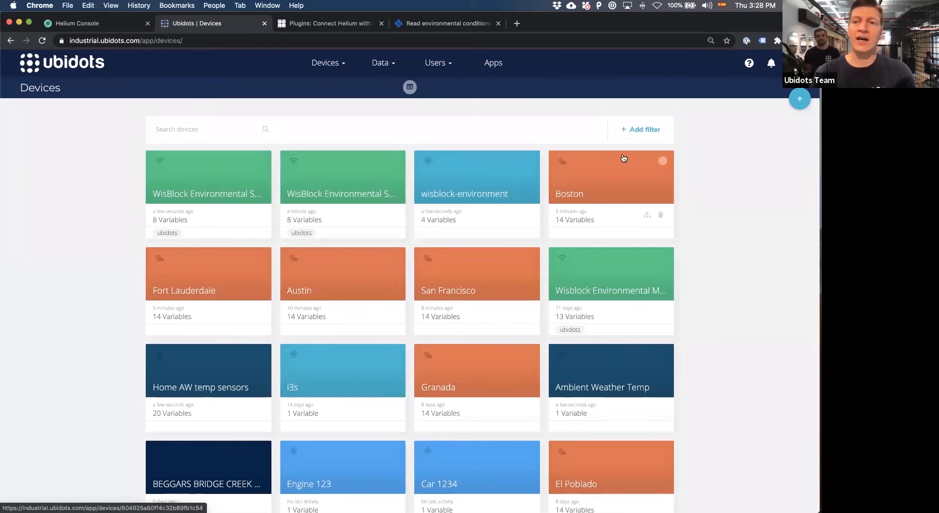
pyautogui.click(795, 62)
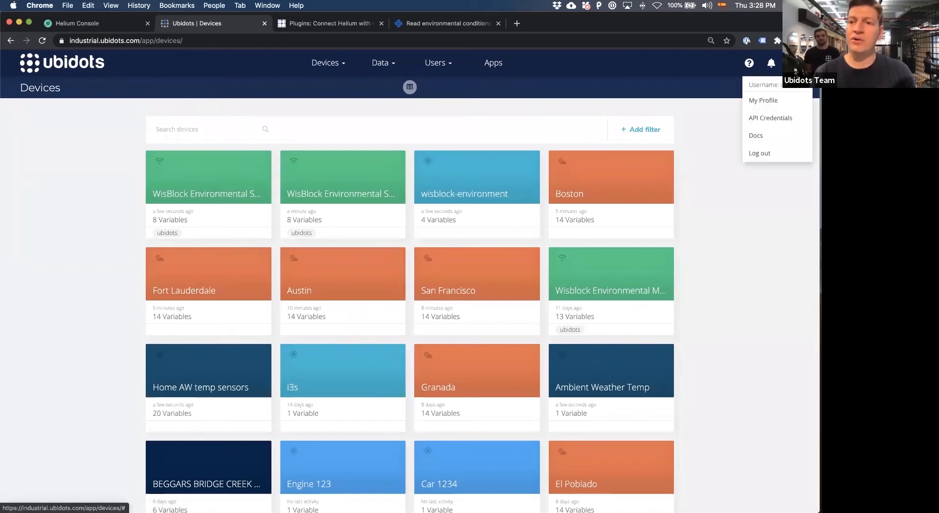
pyautogui.click(767, 119)
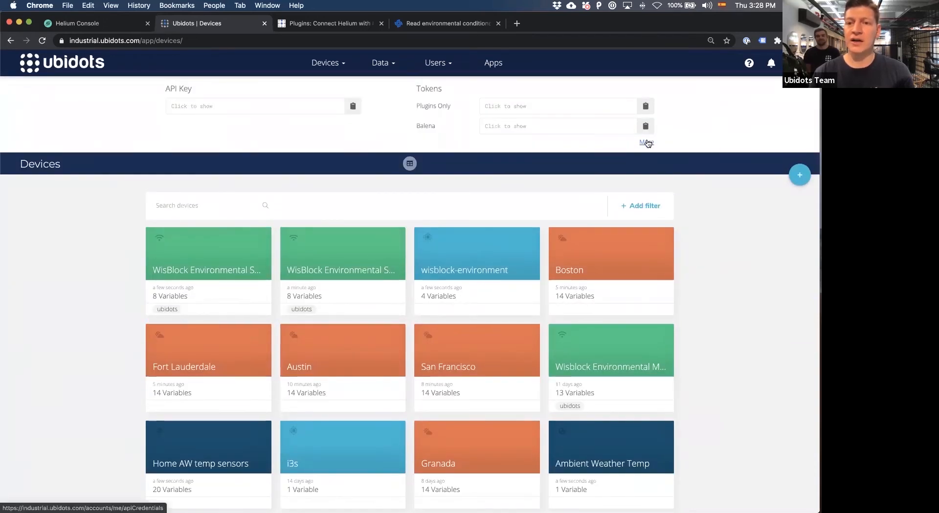
pyautogui.click(647, 142)
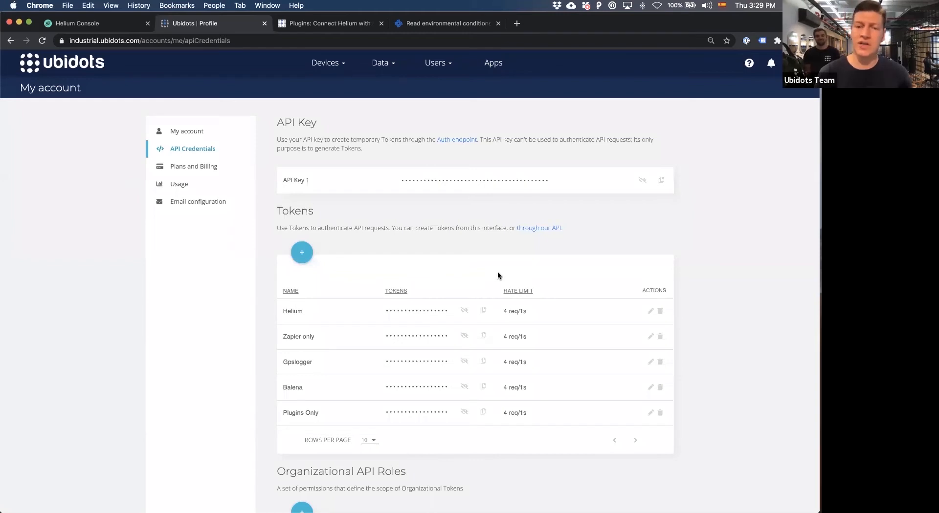
pyautogui.click(483, 314)
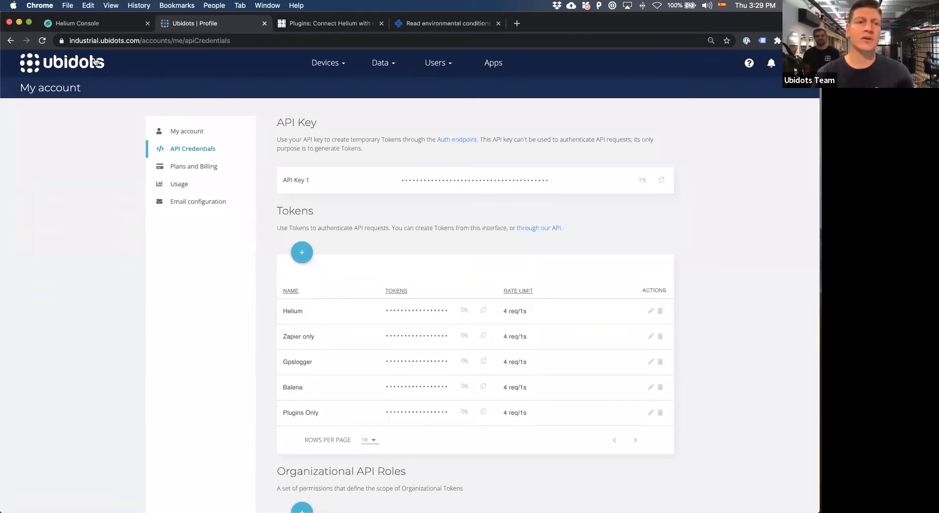
# Switch back to Helium Console and paste the copied API token into the integration's Auth Token field.
pyautogui.click(107, 25)
pyautogui.rightClick(151, 331)
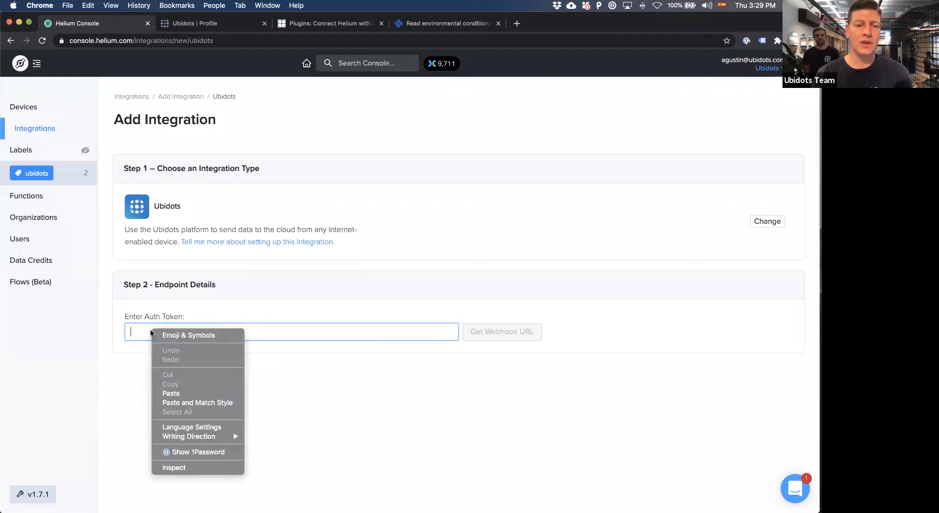
pyautogui.click(174, 394)
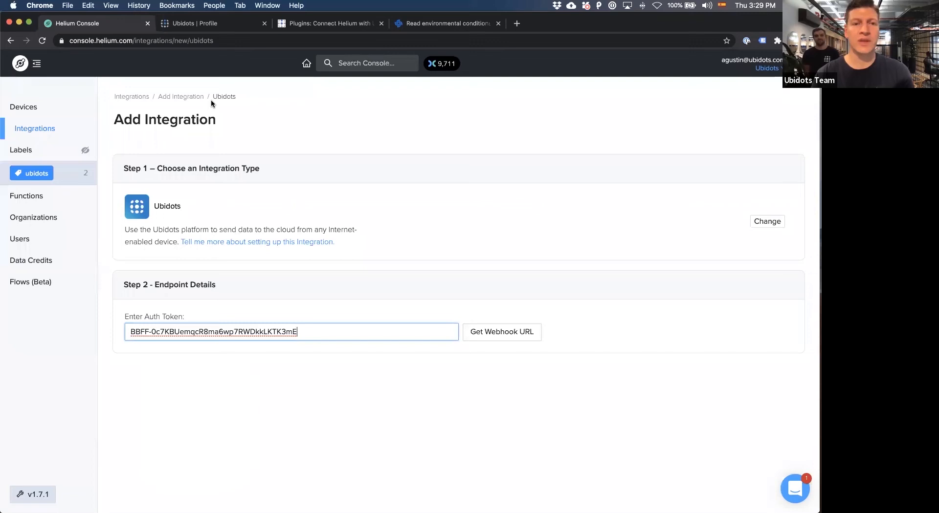
# Switch to Ubidots and open the Data Plugins list to review the existing plugins.
pyautogui.click(209, 26)
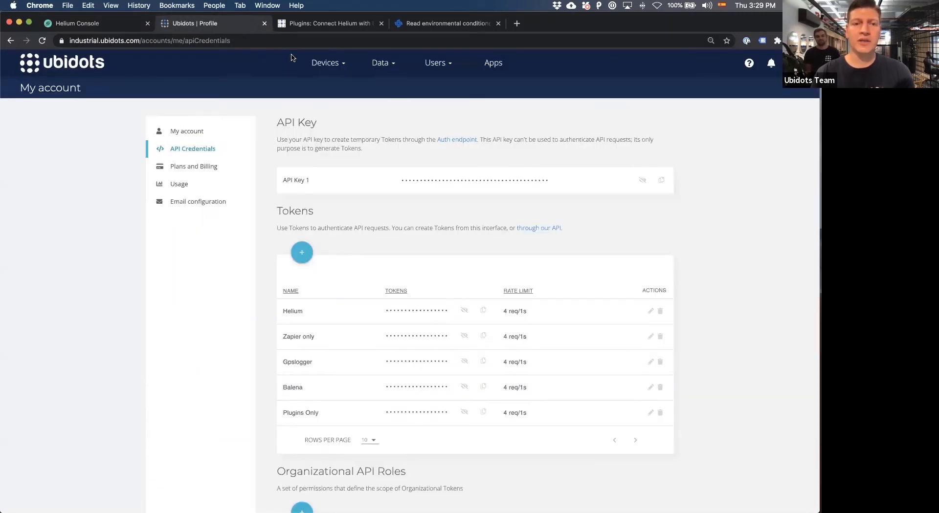
pyautogui.click(334, 66)
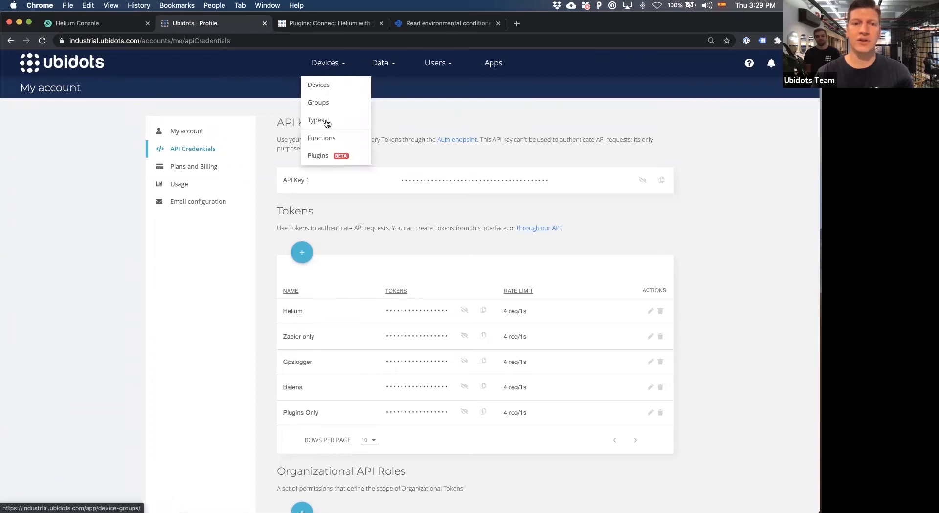
pyautogui.click(320, 156)
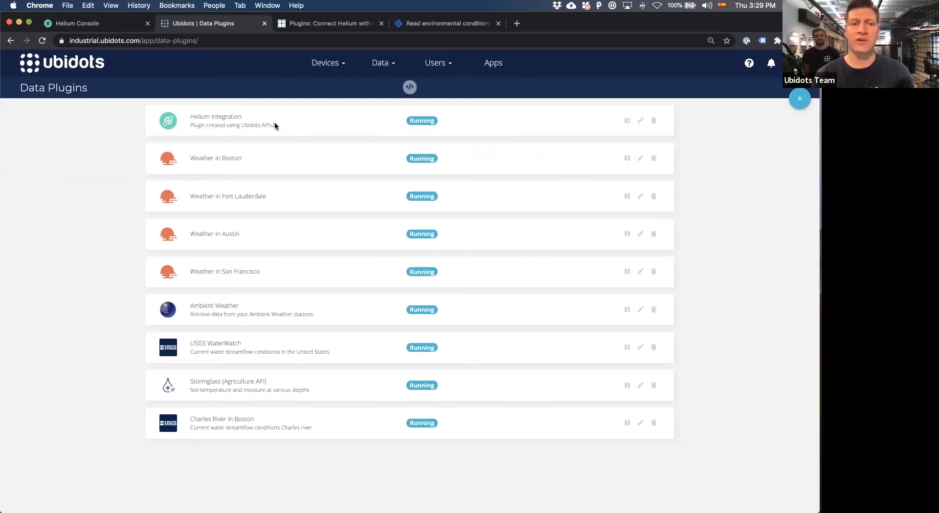
# Get the Ubidots webhook URL in Helium Console, and reload the Data Plugins list in Ubidots.
pyautogui.click(115, 23)
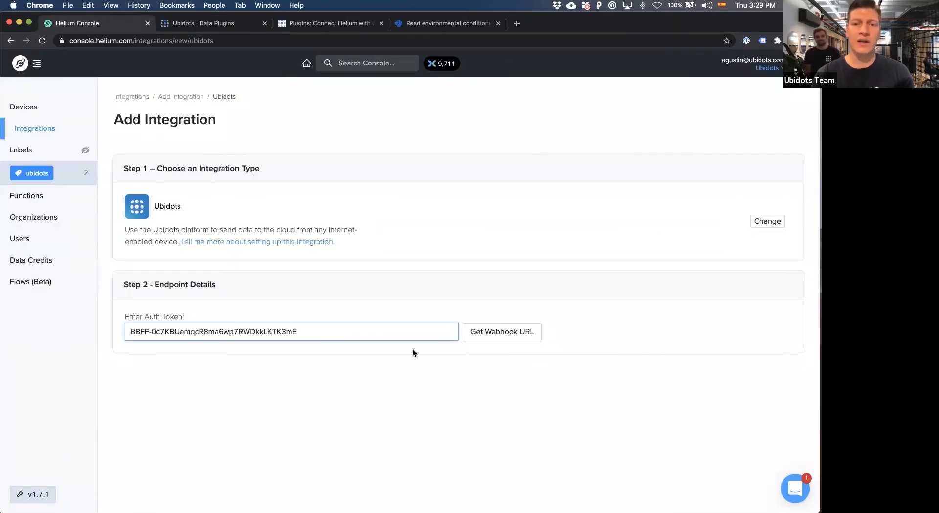
pyautogui.click(487, 337)
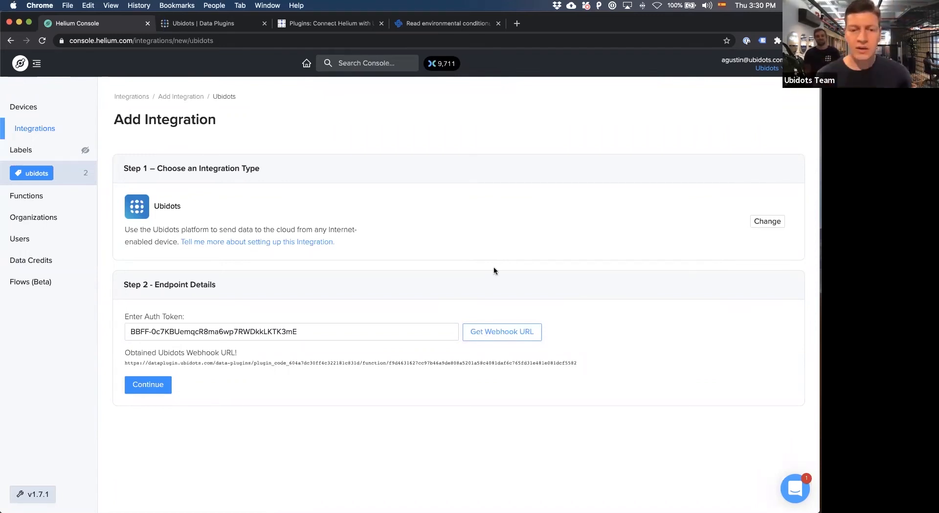
pyautogui.click(205, 24)
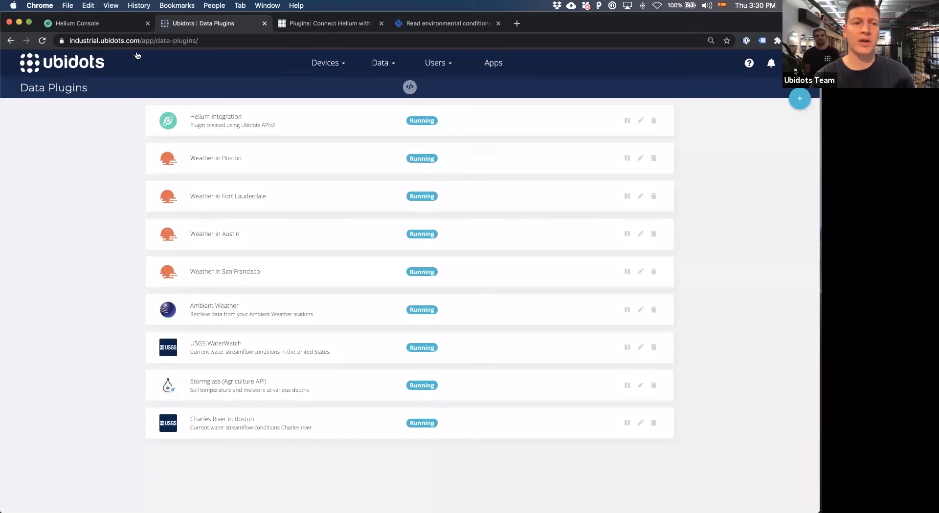
pyautogui.click(42, 41)
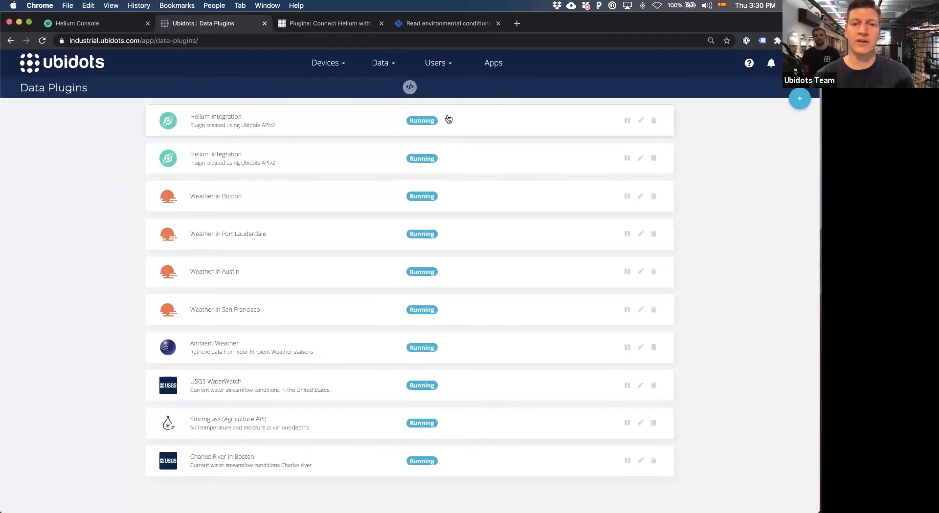
# Open the decoder settings of the first Helium Integration plugin and inspect the end of its HTTPs Endpoint URL.
pyautogui.click(365, 122)
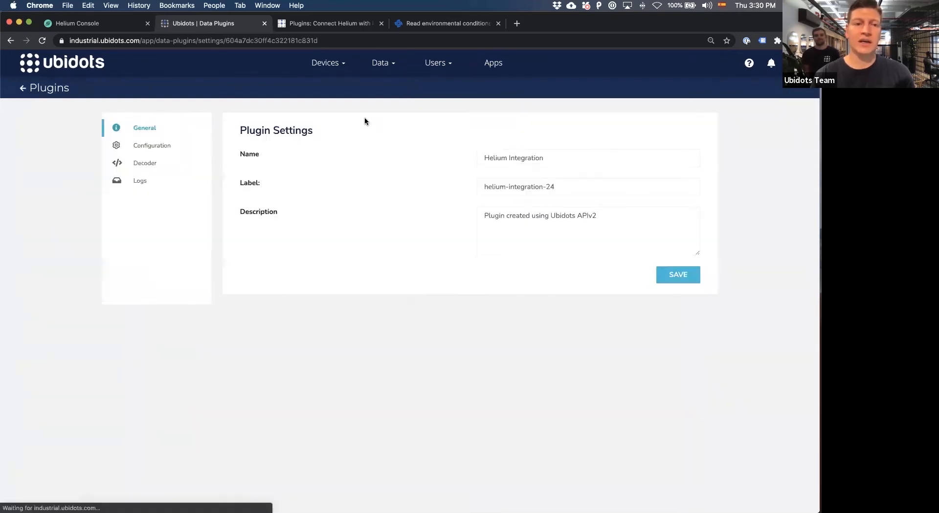
pyautogui.click(144, 166)
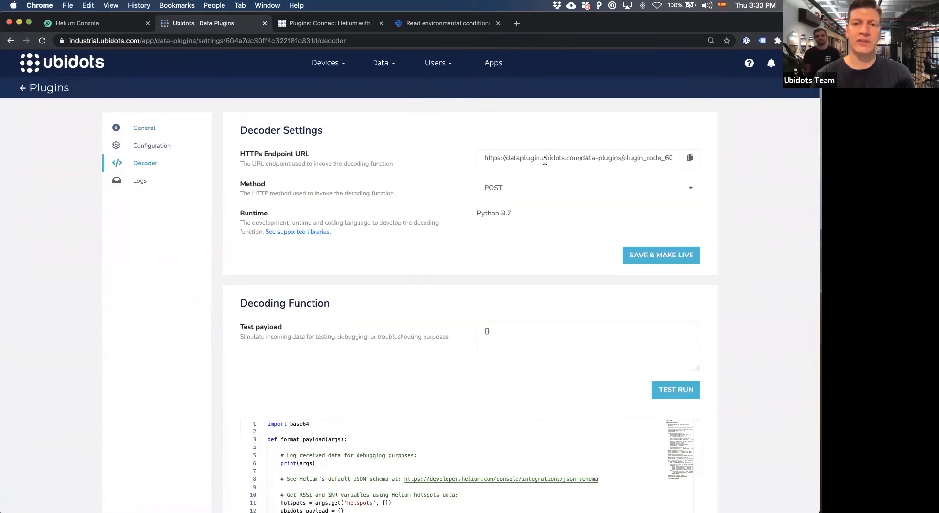
pyautogui.moveTo(510, 156); pyautogui.dragTo(748, 152)
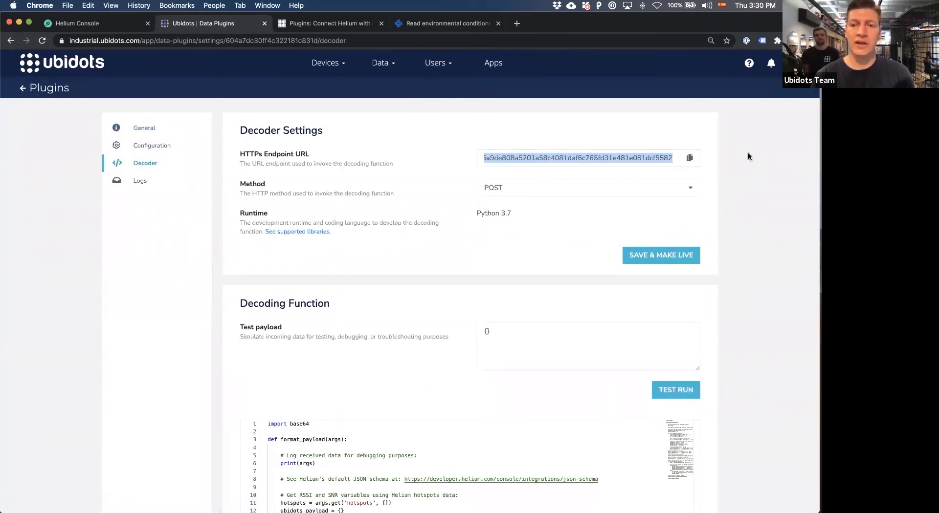
pyautogui.click(652, 155)
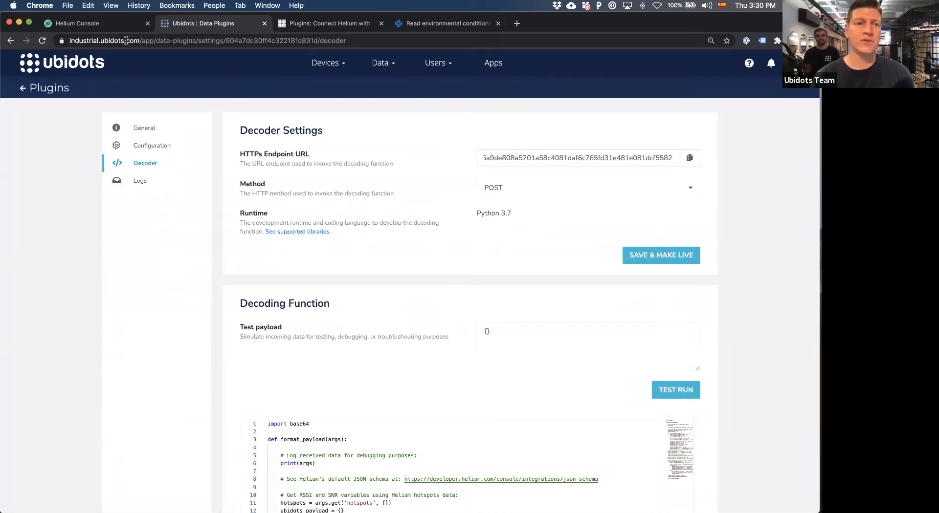
# Switch to Helium Console and compare the ending of the obtained webhook URL with the plugin's endpoint URL.
pyautogui.click(117, 23)
pyautogui.moveTo(566, 363); pyautogui.dragTo(577, 363)
pyautogui.scroll(5, 569, 362)
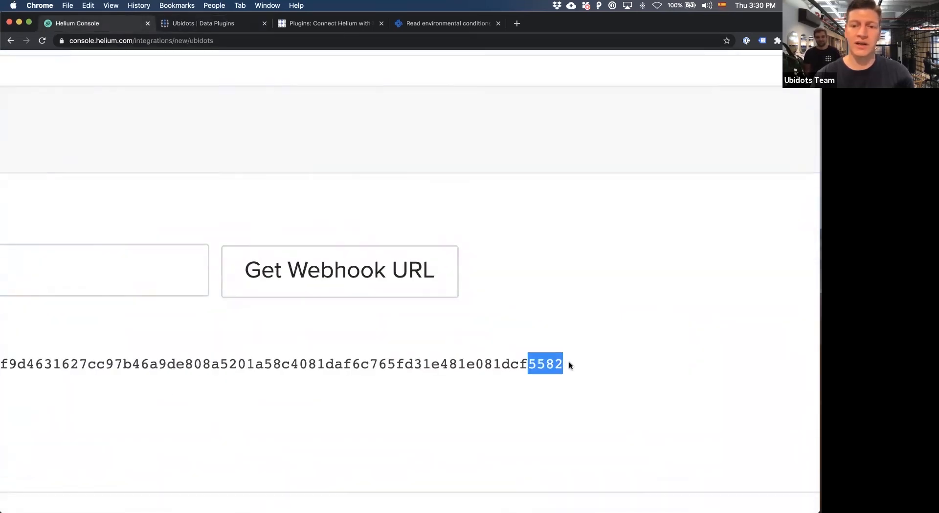
pyautogui.scroll(-5, 568, 362)
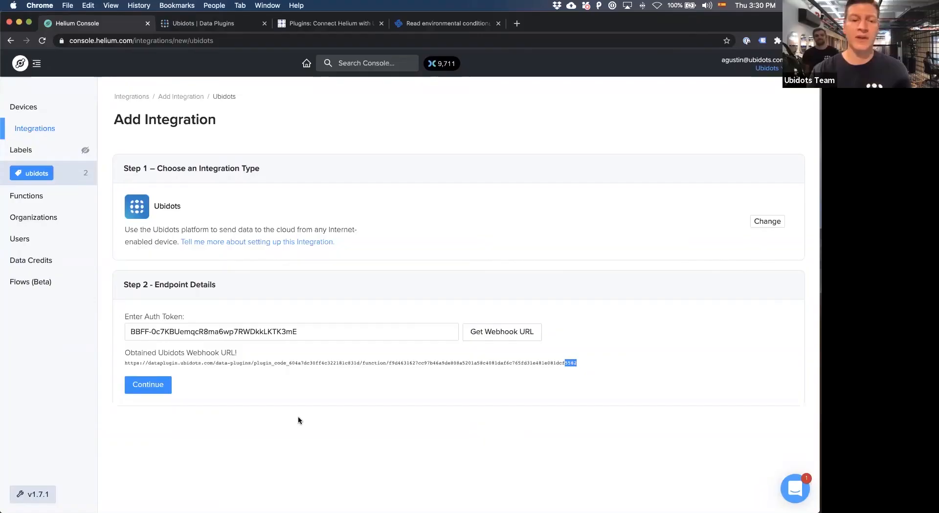
# Continue past the endpoint details and review the integration naming and label sections.
pyautogui.click(162, 389)
pyautogui.scroll(-3, 212, 380)
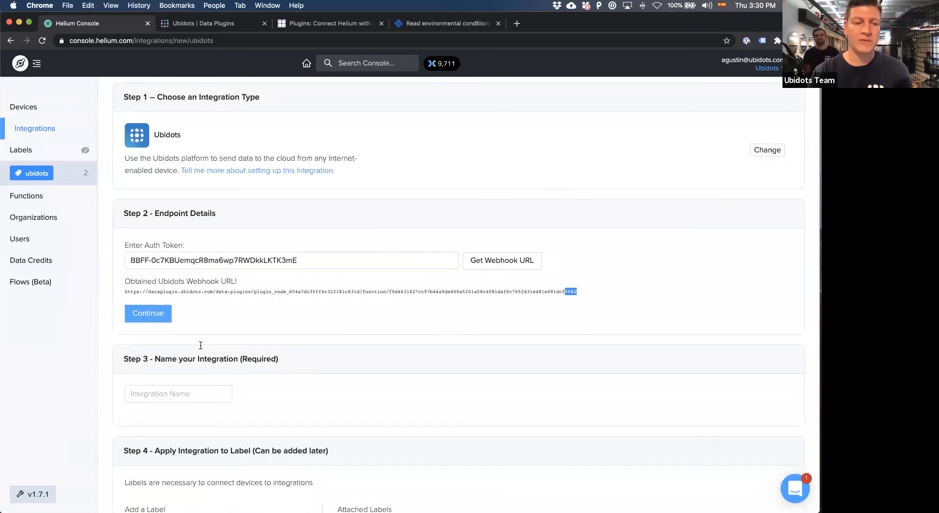
pyautogui.scroll(-4, 209, 389)
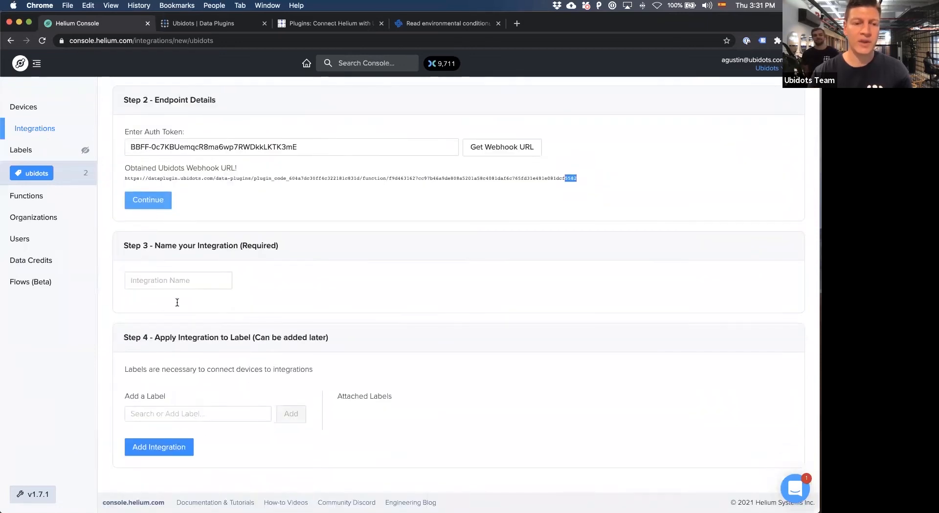
pyautogui.scroll(6, 172, 281)
pyautogui.scroll(1, 172, 280)
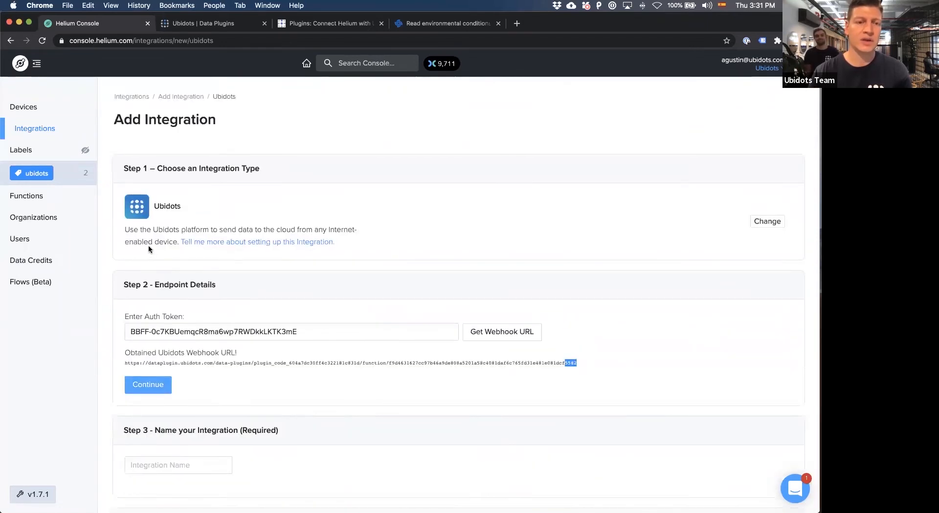
# Leave the new integration, open the existing Ubi integration and examine the endpoint URL in its HTTP details.
pyautogui.click(43, 130)
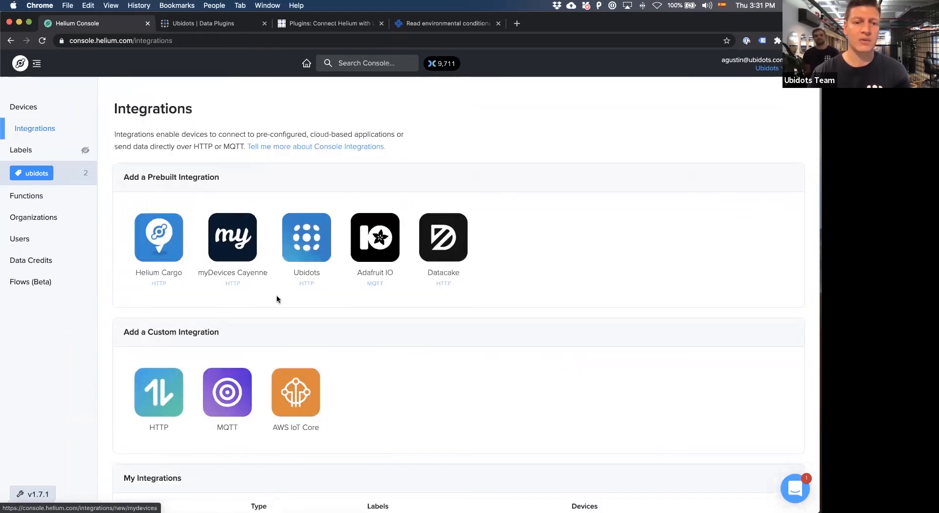
pyautogui.scroll(-5, 277, 297)
pyautogui.click(126, 390)
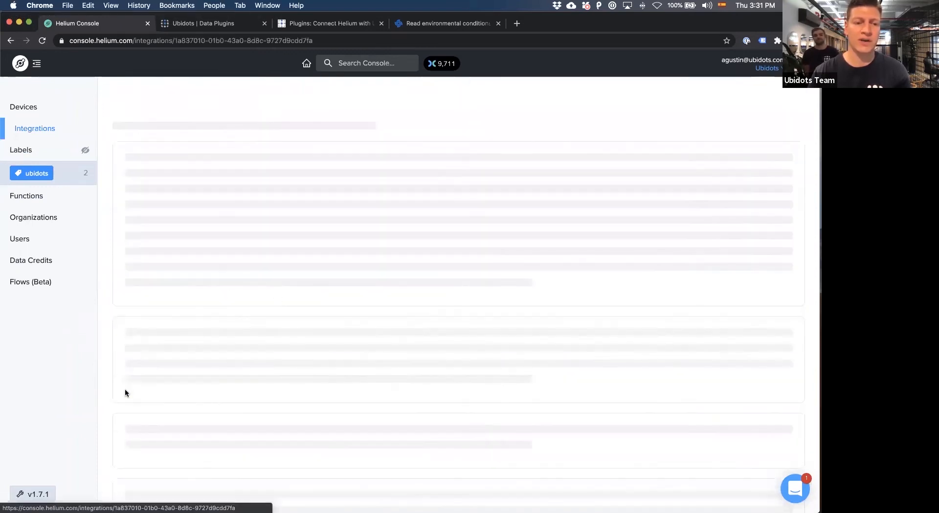
pyautogui.scroll(-3, 139, 336)
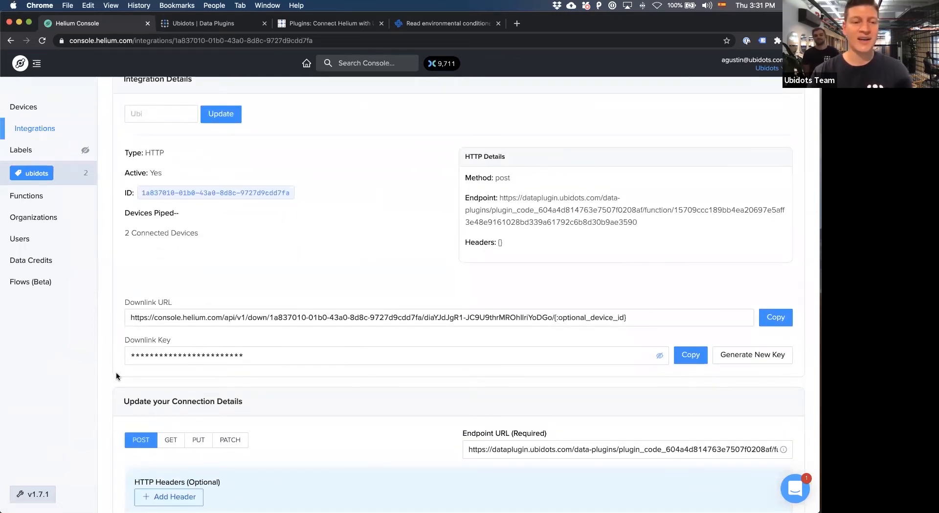
pyautogui.scroll(-8, 116, 373)
pyautogui.scroll(10, 116, 373)
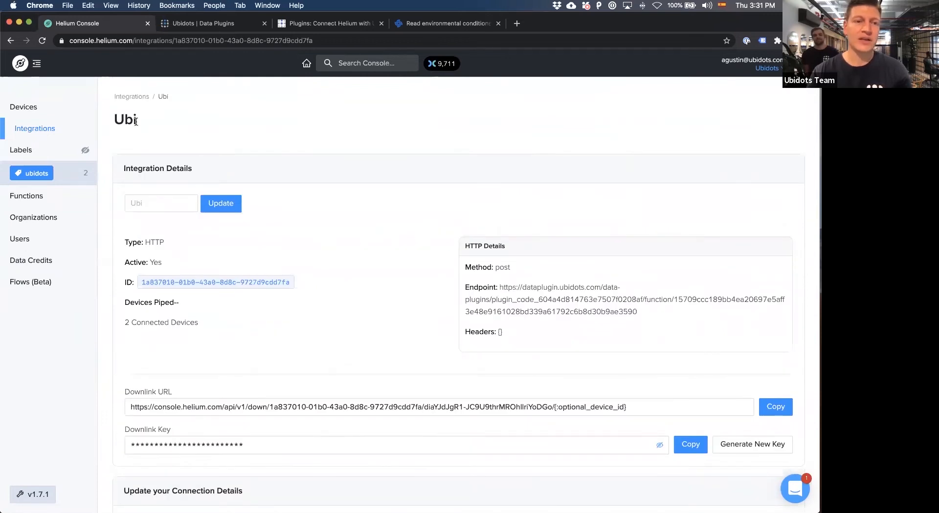
pyautogui.moveTo(500, 289); pyautogui.dragTo(639, 312)
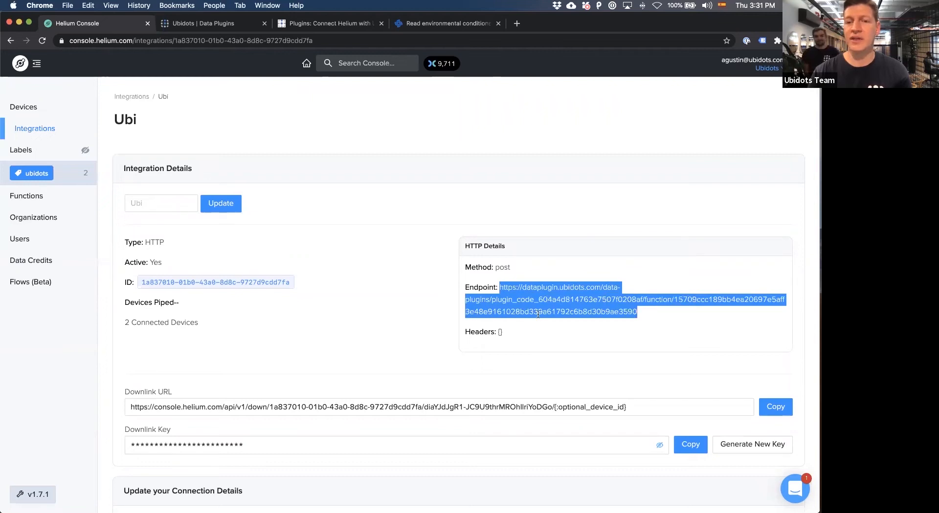
# Switch to Ubidots, return to the data plugins list and open the second Helium Integration plugin's settings.
pyautogui.click(210, 24)
pyautogui.click(49, 88)
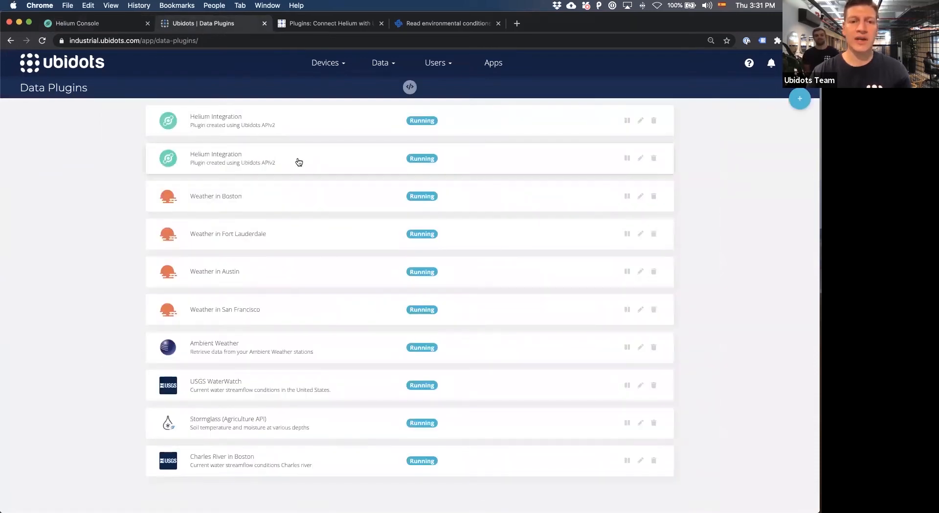
pyautogui.click(311, 159)
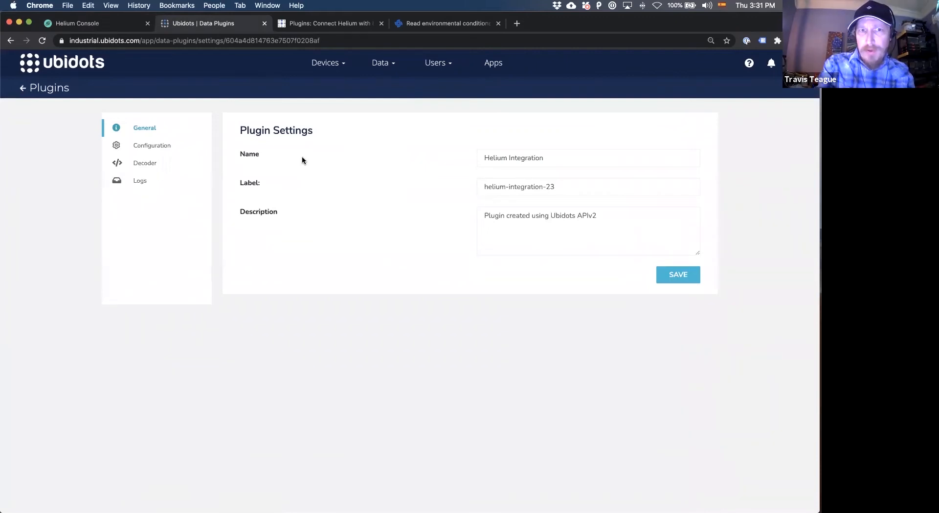
# Switch to Helium Console and select the Downlink URL of the Ubi integration for copying.
pyautogui.click(103, 24)
pyautogui.scroll(-1, 268, 371)
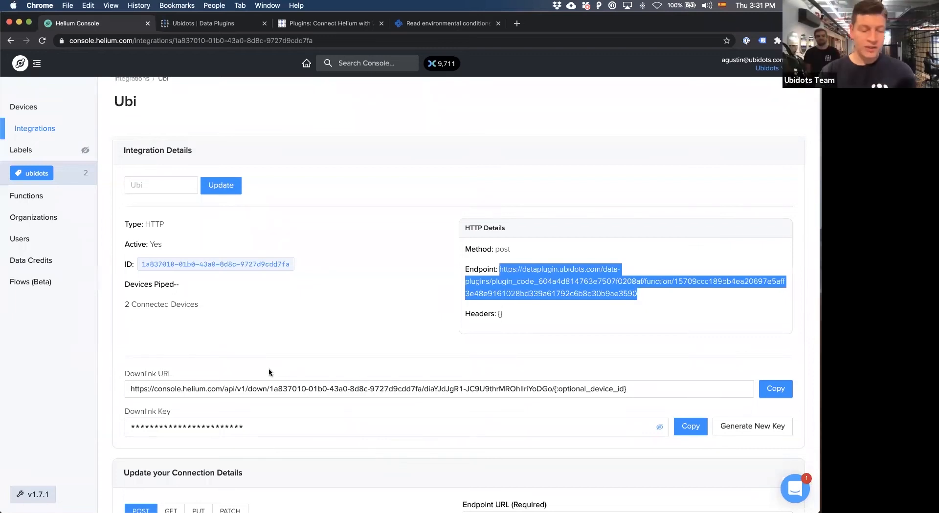
pyautogui.click(248, 389)
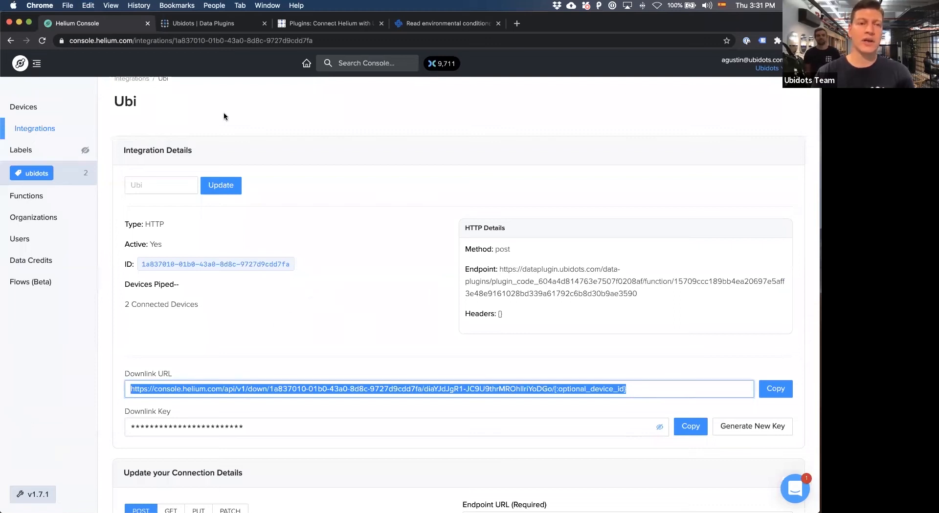
# Switch back to Ubidots, open Events in a separate browser tab and start creating a new event.
pyautogui.click(219, 23)
pyautogui.click(380, 64)
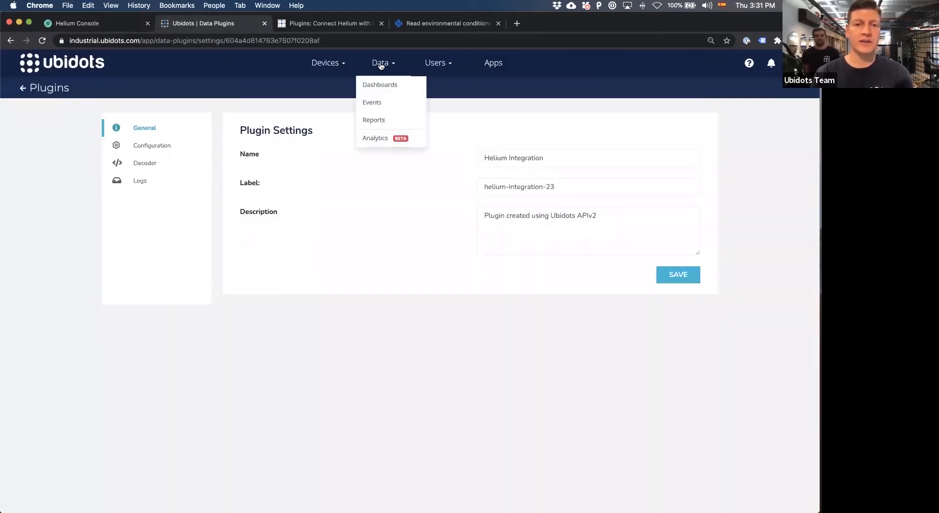
pyautogui.keyDown('super'); pyautogui.click(377, 103); pyautogui.keyUp('super')
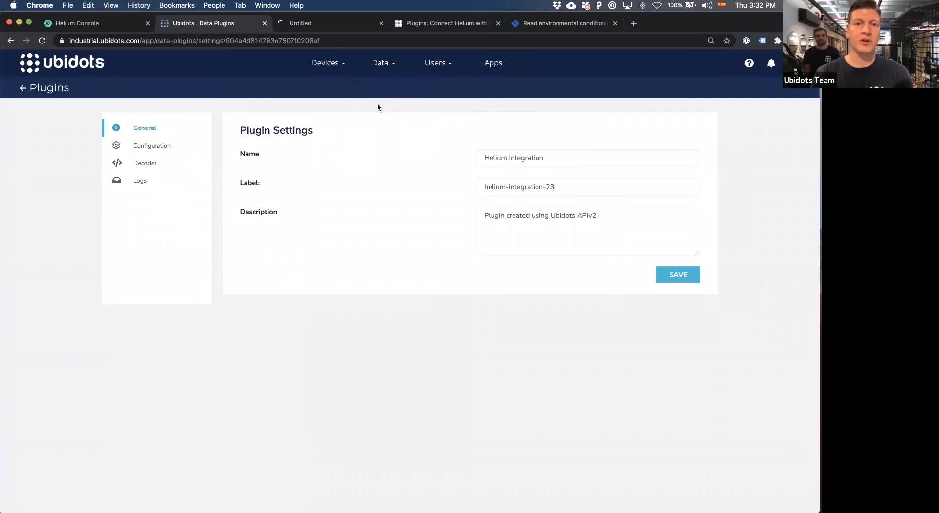
pyautogui.click(296, 24)
pyautogui.click(799, 99)
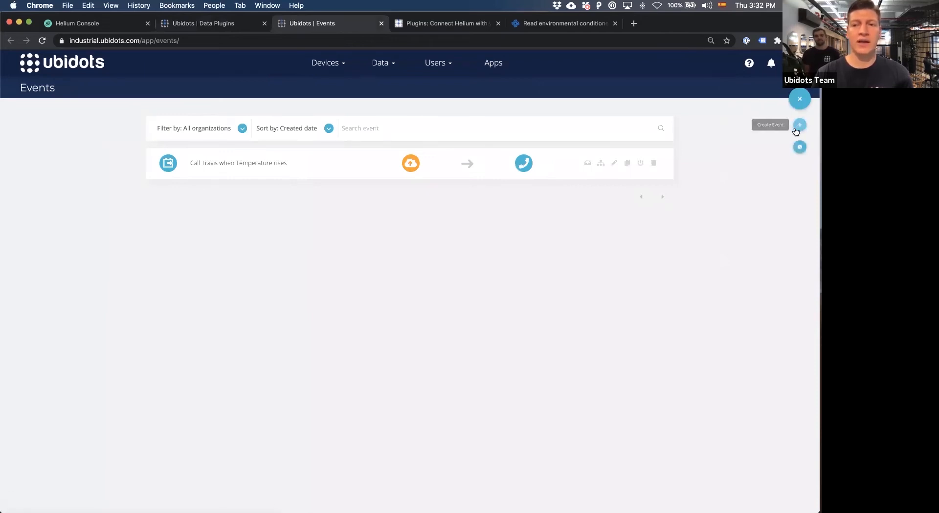
pyautogui.click(799, 127)
# Trigger the event when the WisBlock Environmental Sensor's AQI value is greater than 100.
pyautogui.click(233, 123)
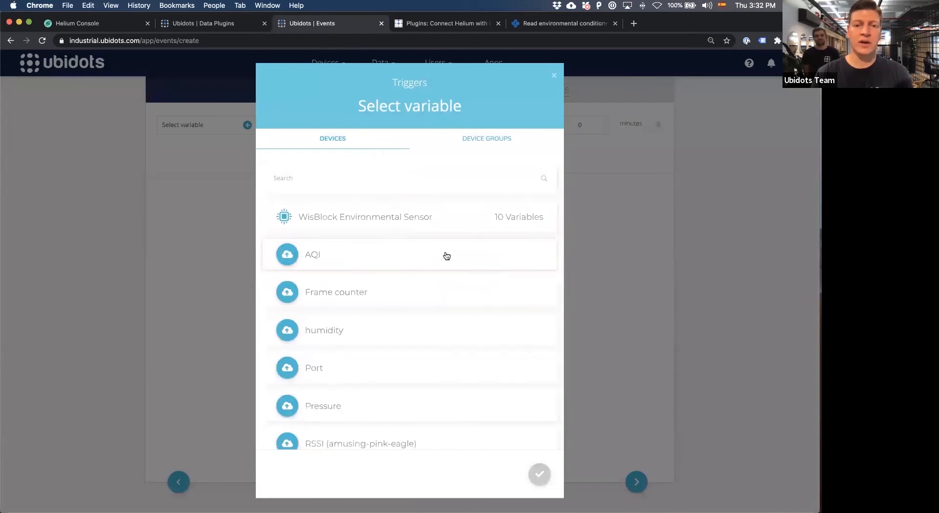
pyautogui.click(446, 256)
pyautogui.click(539, 472)
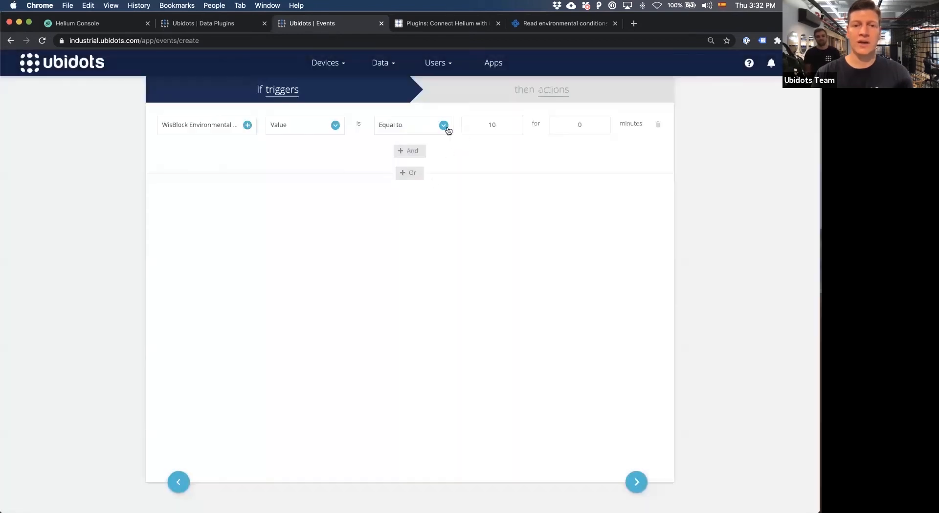
pyautogui.click(446, 126)
pyautogui.click(426, 170)
pyautogui.moveTo(497, 125); pyautogui.dragTo(472, 124)
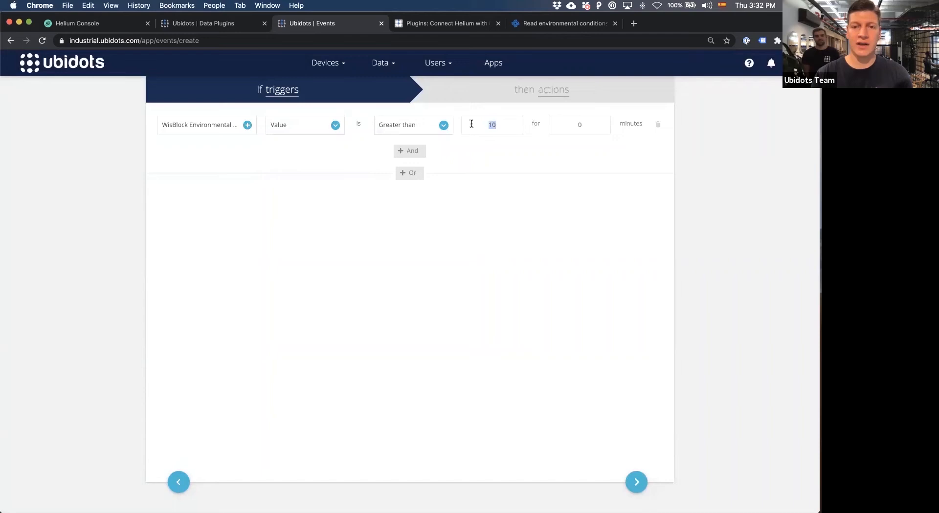
pyautogui.write('100')
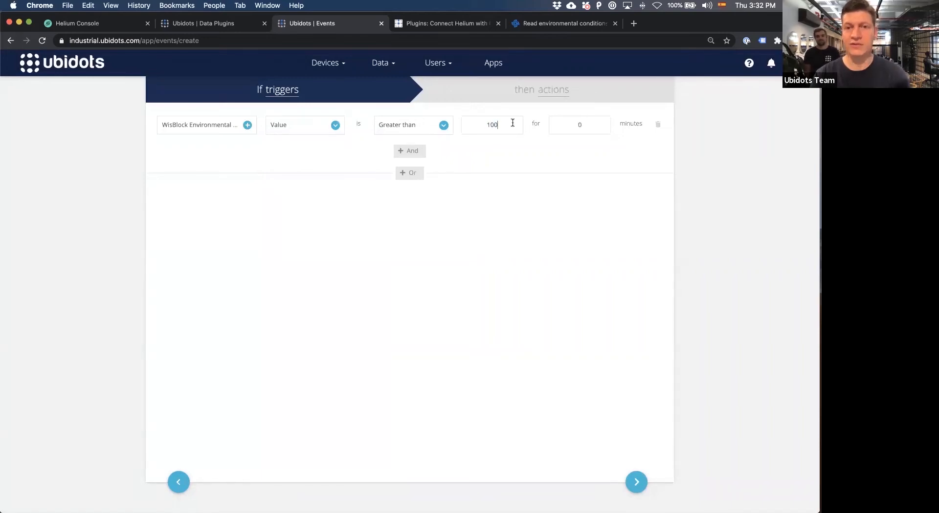
# Add a Trigger WebHook action to the event, paste the copied Downlink URL into it and delete the selected part.
pyautogui.click(577, 97)
pyautogui.click(659, 108)
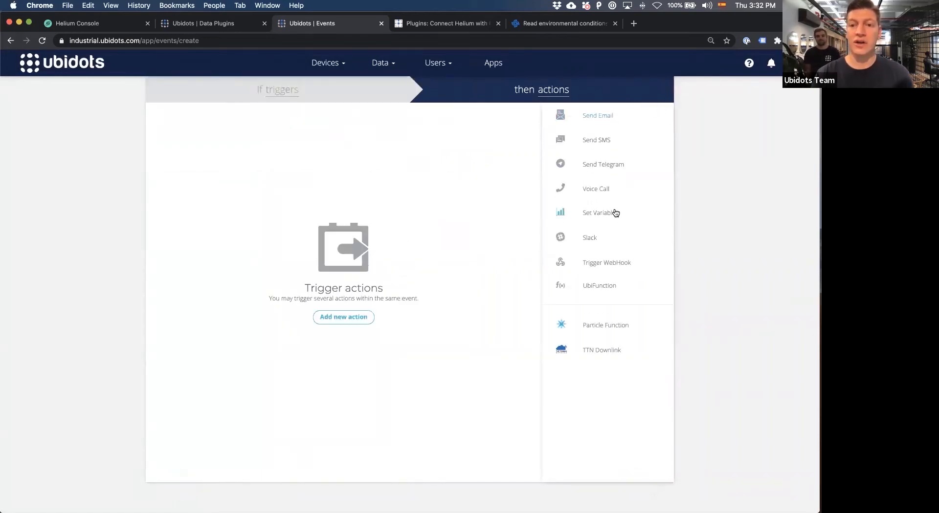
pyautogui.click(597, 266)
pyautogui.doubleClick(281, 155)
pyautogui.moveTo(228, 154); pyautogui.dragTo(92, 148)
pyautogui.press('BackSpace')
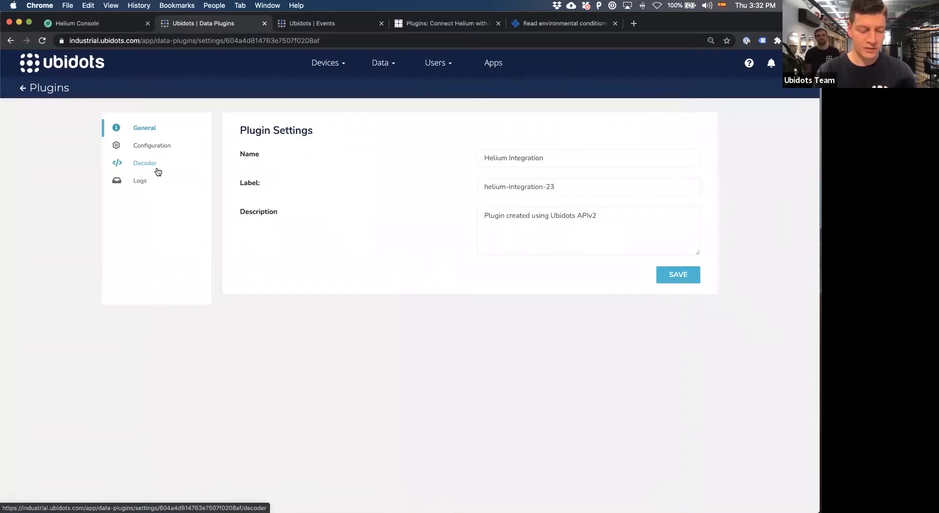
# Open the Helium Integration plugin's decoder and review its decoding function down to the WisBlock Environmental Sensor comment.
pyautogui.click(157, 171)
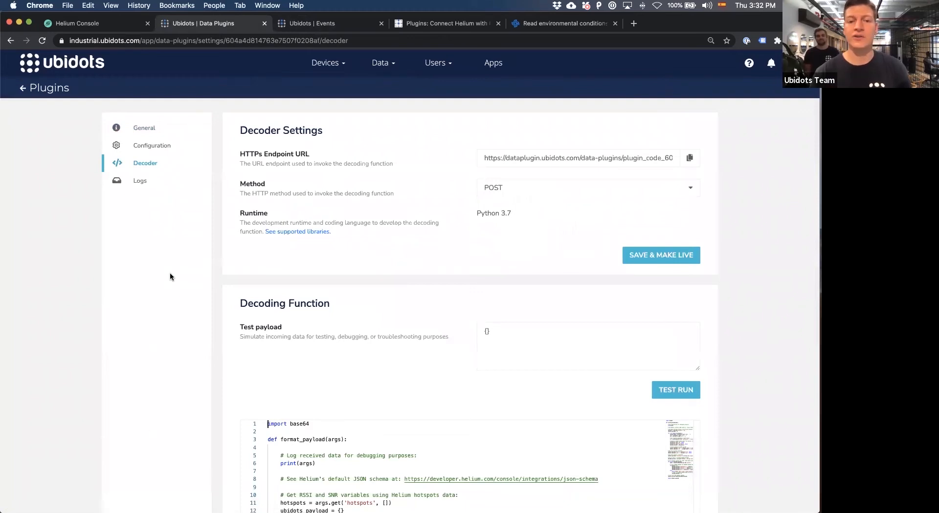
pyautogui.scroll(-5, 204, 270)
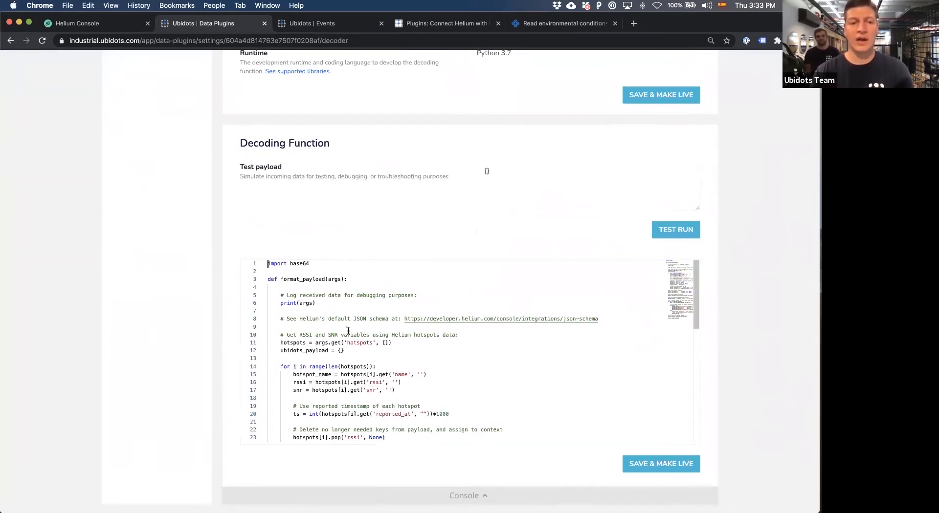
pyautogui.doubleClick(297, 265)
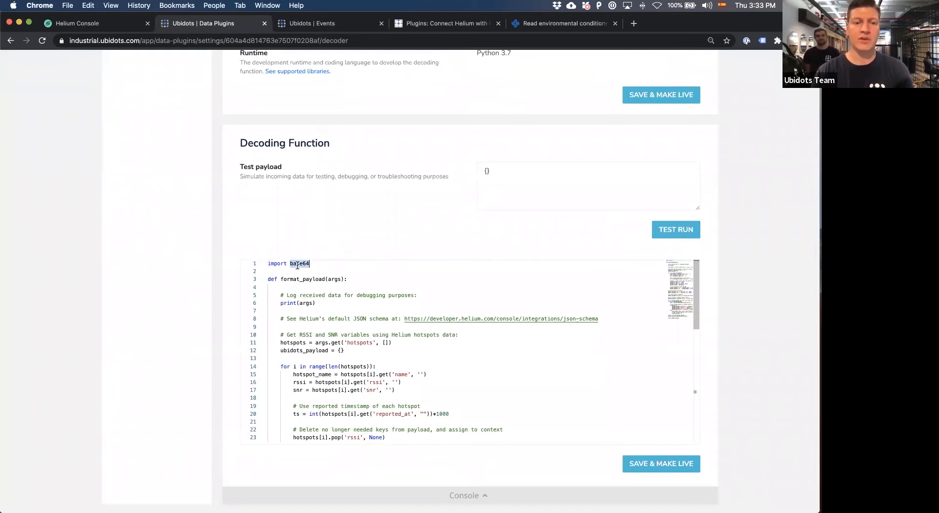
pyautogui.scroll(-3, 310, 293)
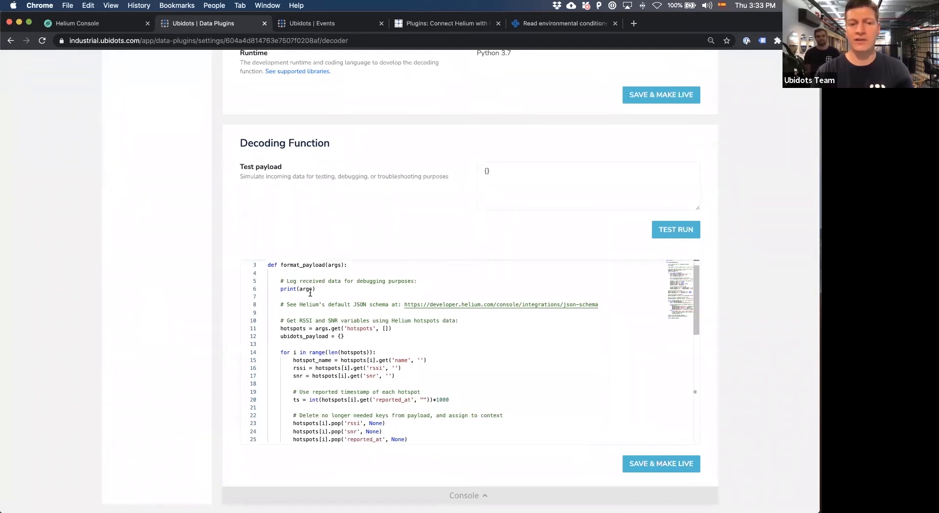
pyautogui.scroll(-4, 310, 295)
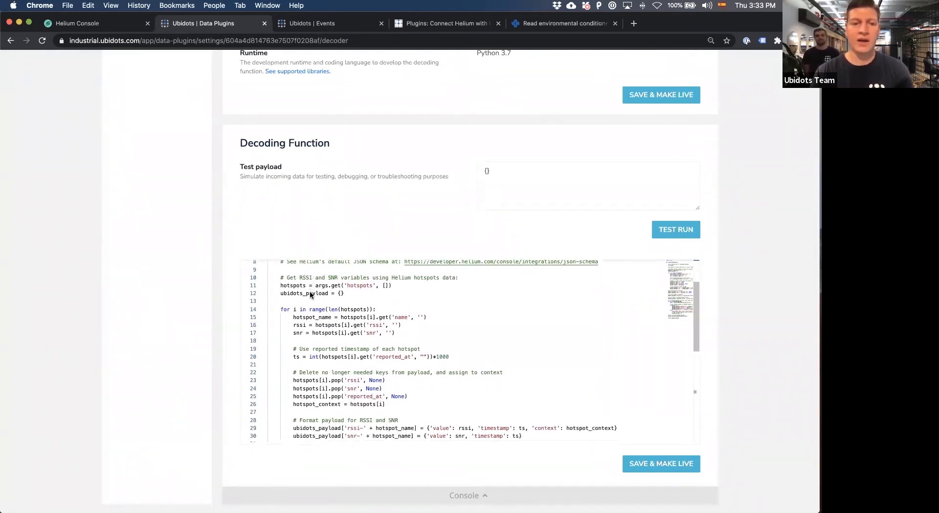
pyautogui.scroll(5, 309, 291)
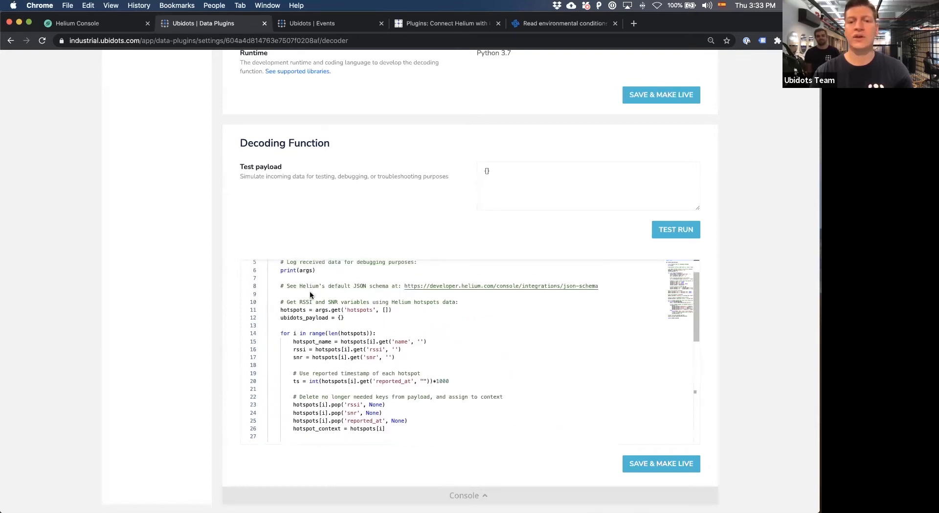
pyautogui.scroll(-4, 309, 291)
pyautogui.scroll(-7, 310, 294)
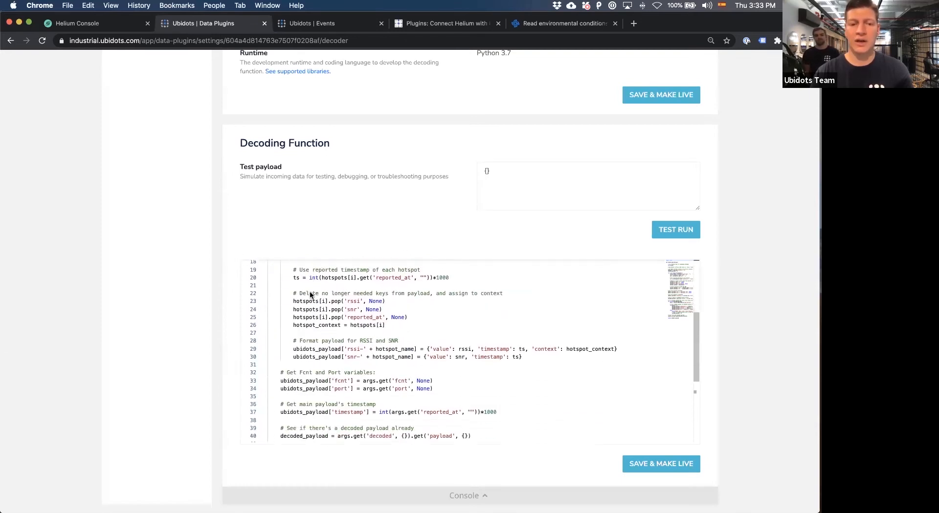
pyautogui.scroll(-1, 310, 295)
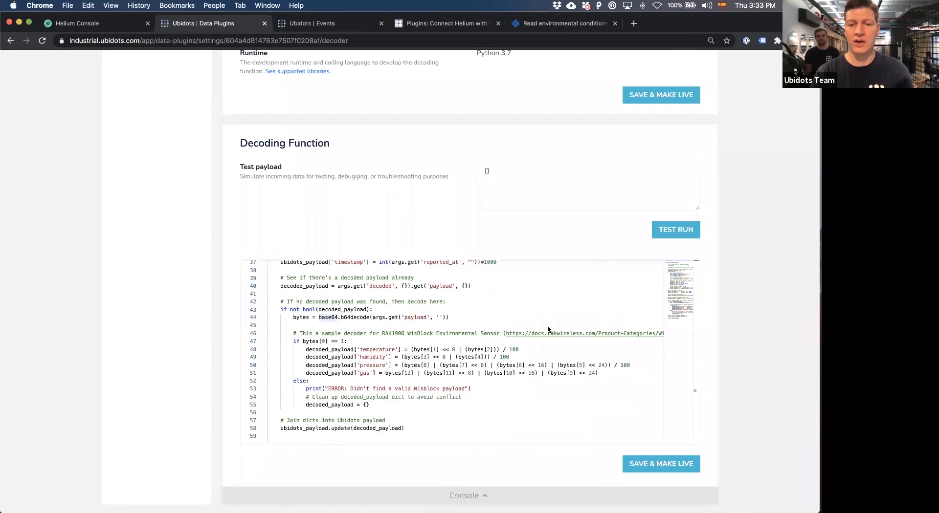
pyautogui.doubleClick(446, 334)
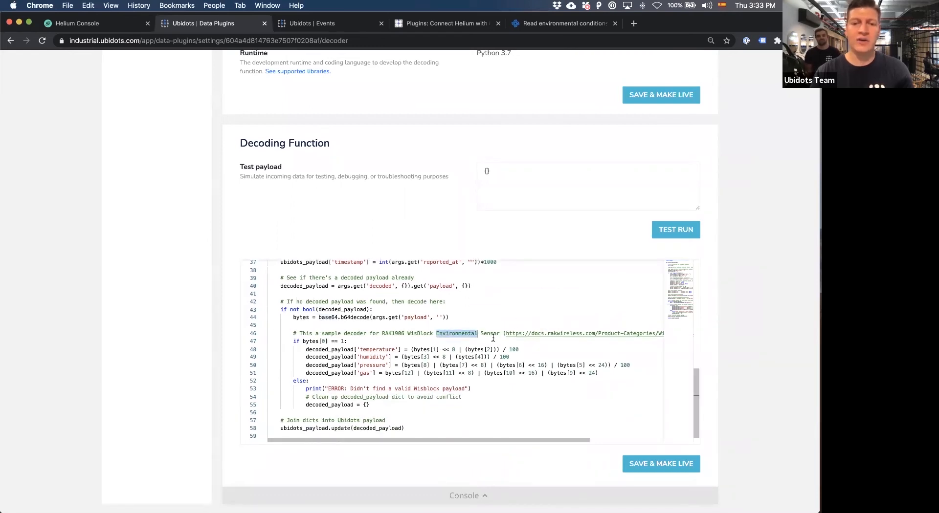
# Examine the decoding lines for temperature, humidity, pressure and gas in the sample decoder.
pyautogui.scroll(-1, 396, 347)
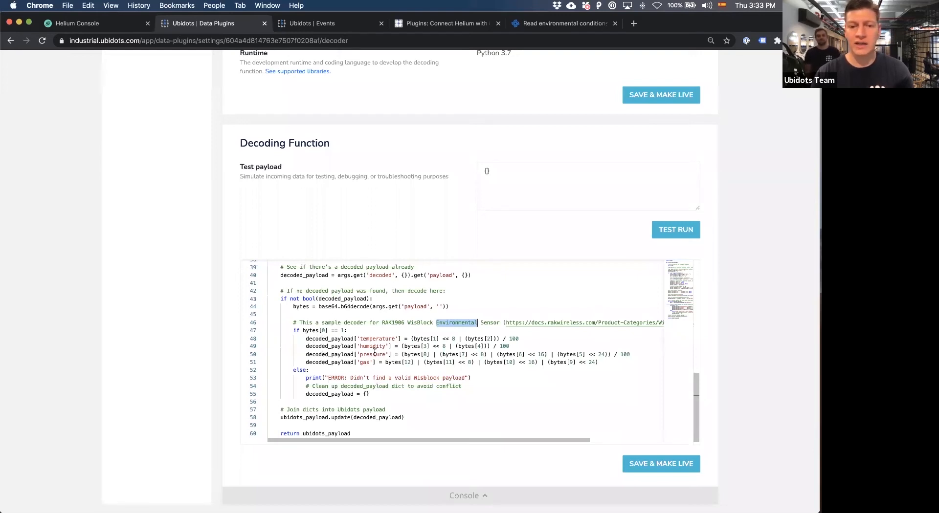
pyautogui.click(369, 347)
pyautogui.doubleClick(370, 354)
pyautogui.click(363, 364)
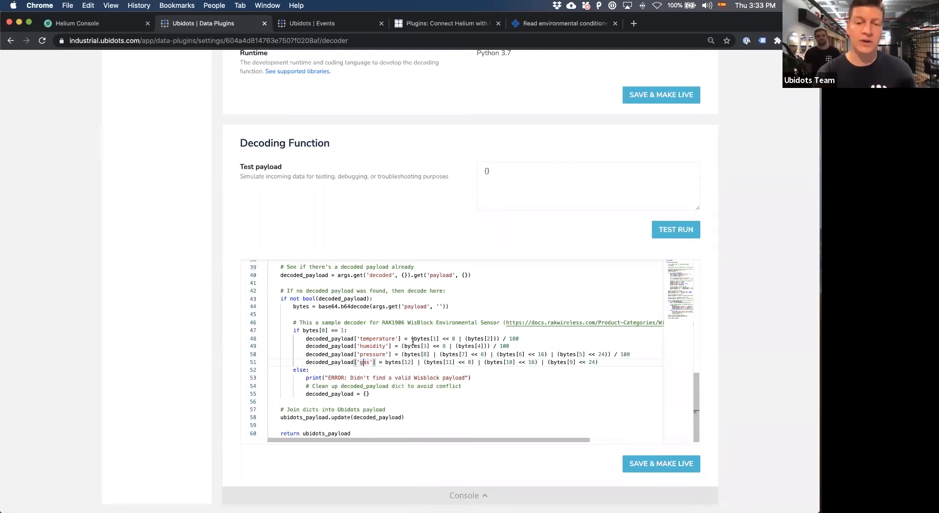
# Inspect the hotspots loop of the decoding function, including how it reads the hotspot name, RSSI and SNR.
pyautogui.scroll(10, 414, 341)
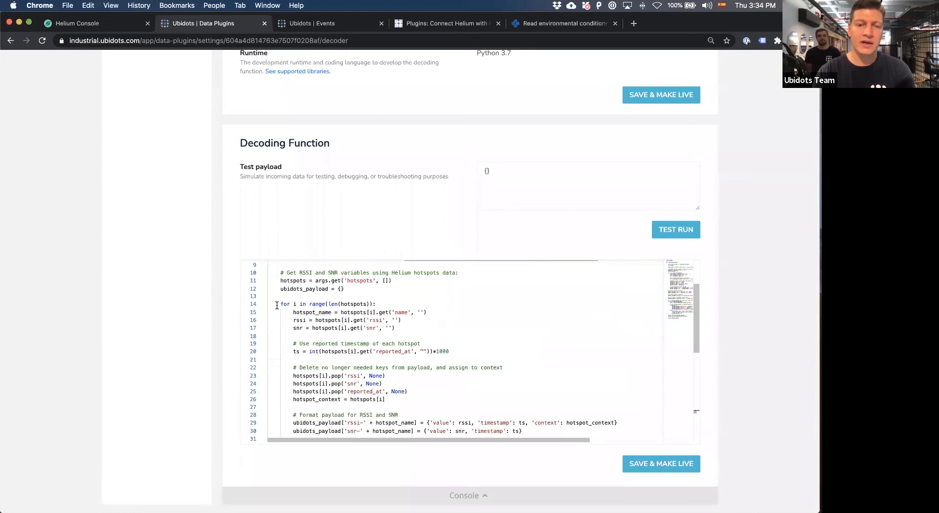
pyautogui.moveTo(278, 304); pyautogui.dragTo(386, 329)
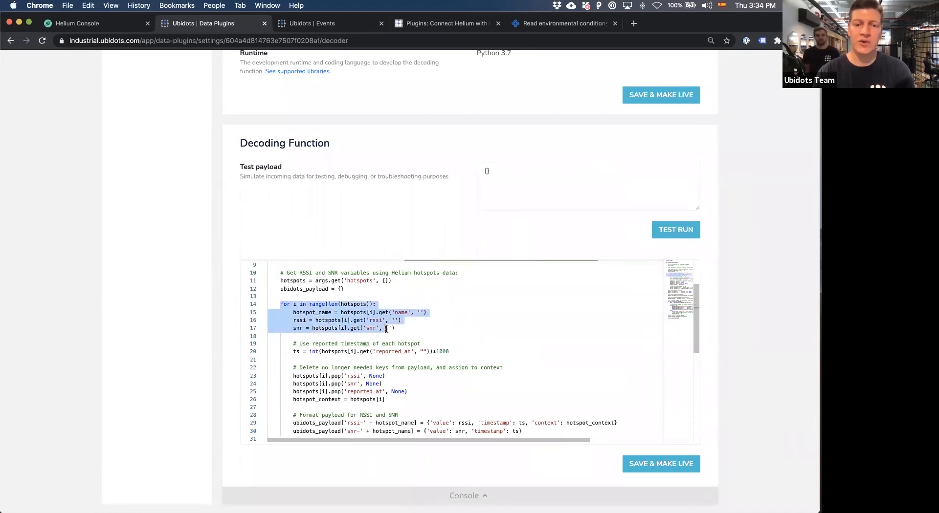
pyautogui.doubleClick(371, 328)
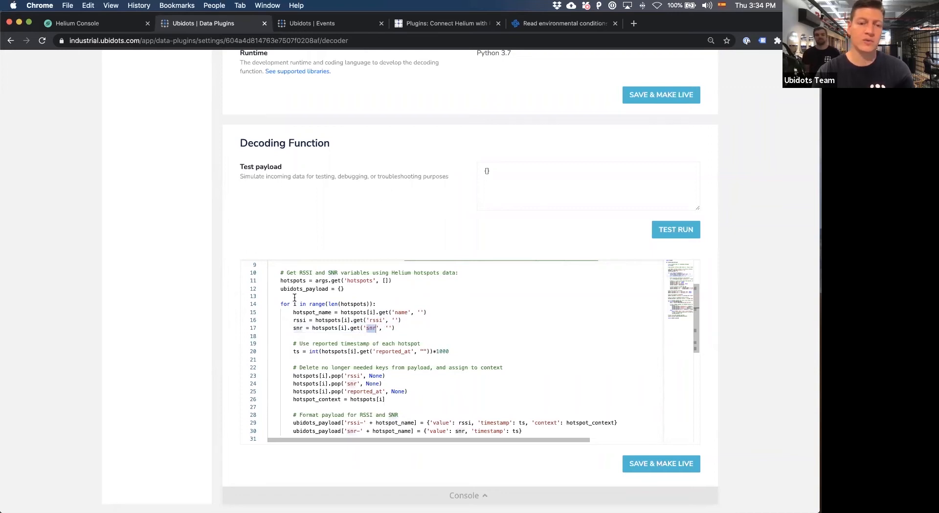
pyautogui.scroll(-3, 361, 338)
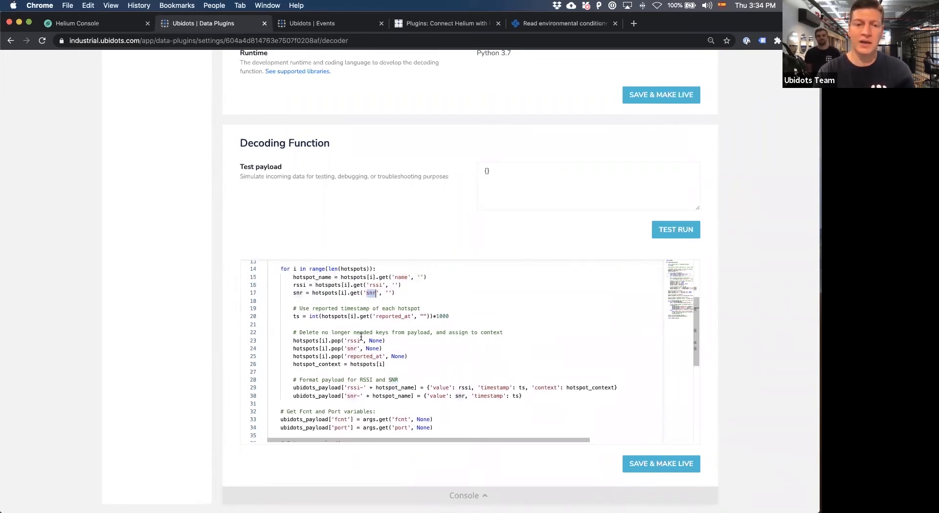
# Open the plugin's newest message log and read along its detailed log output.
pyautogui.scroll(5, 352, 313)
pyautogui.scroll(4, 328, 254)
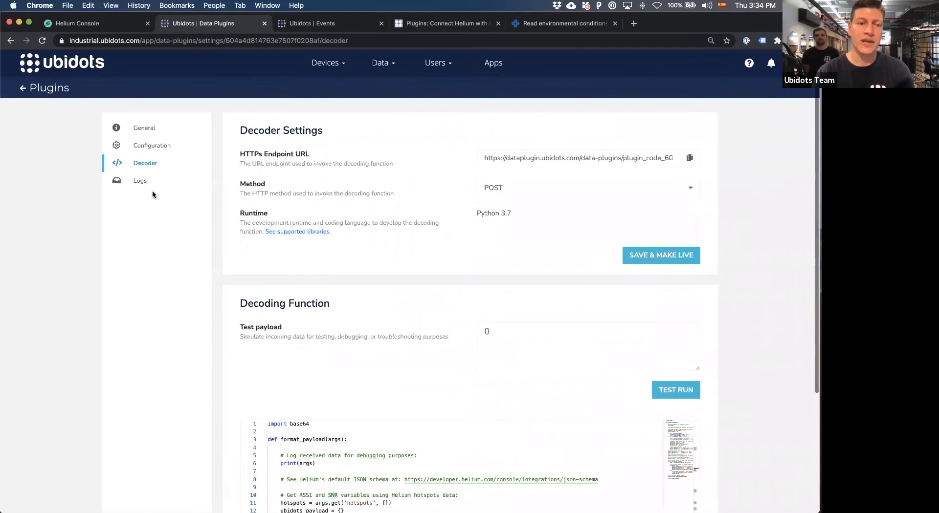
pyautogui.click(144, 184)
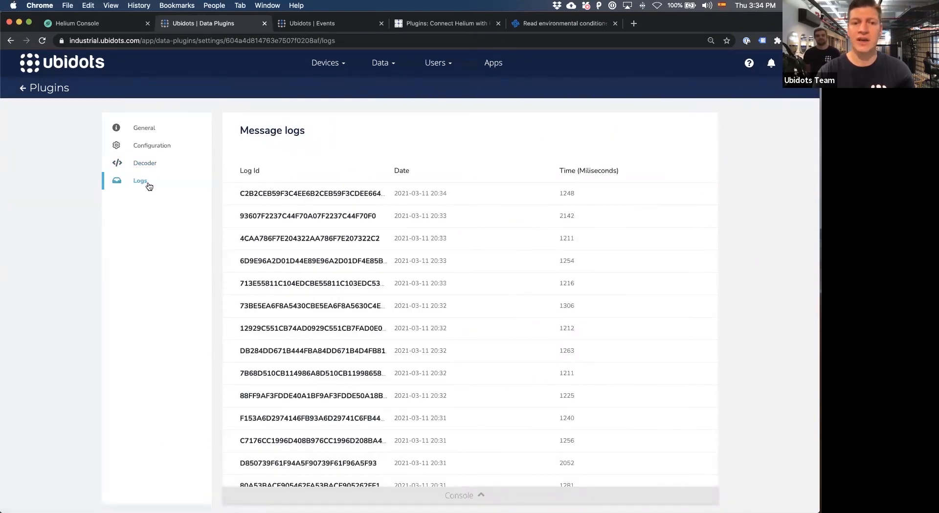
pyautogui.click(305, 194)
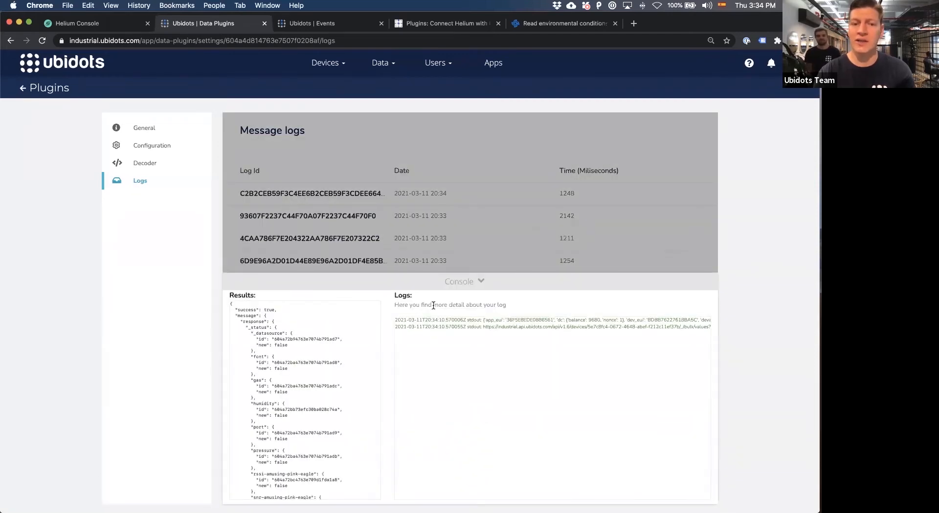
pyautogui.hscroll(5, 493, 321)
pyautogui.hscroll(3, 493, 322)
pyautogui.hscroll(4, 526, 320)
pyautogui.hscroll(6, 484, 320)
pyautogui.hscroll(6, 484, 320)
pyautogui.hscroll(3, 484, 320)
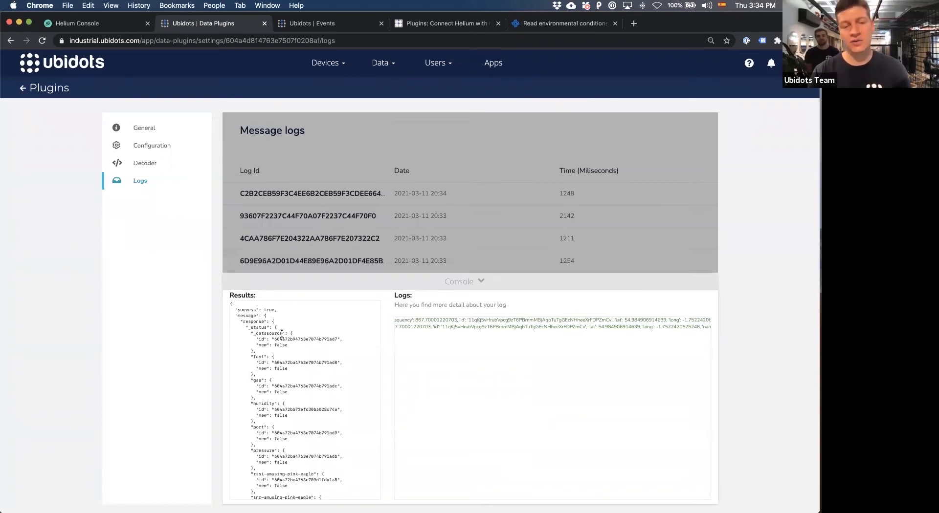
# Review the Results section of the opened message log and collapse the console.
pyautogui.scroll(-3, 271, 344)
pyautogui.scroll(3, 271, 343)
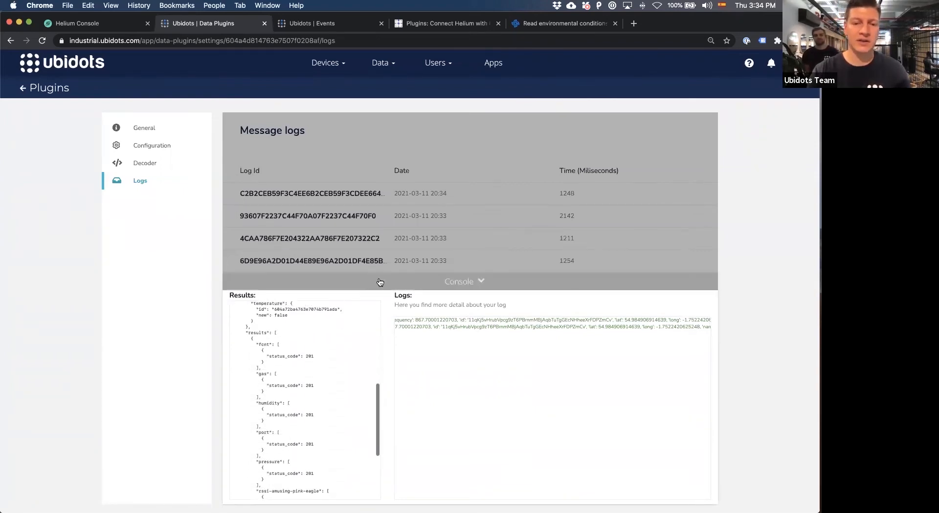
pyautogui.click(379, 283)
# Return to the plugin's decoder and highlight the print(args) debugging line in the decoding function.
pyautogui.click(144, 164)
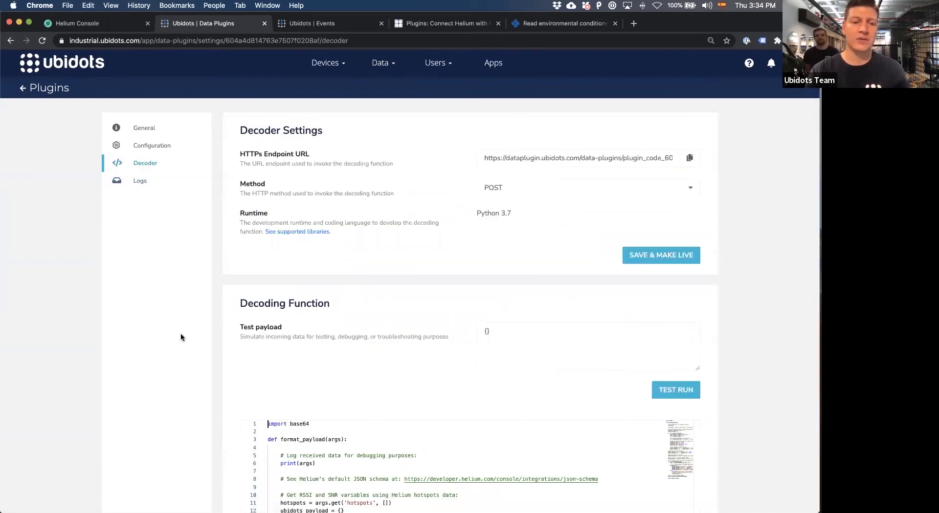
pyautogui.scroll(-5, 181, 337)
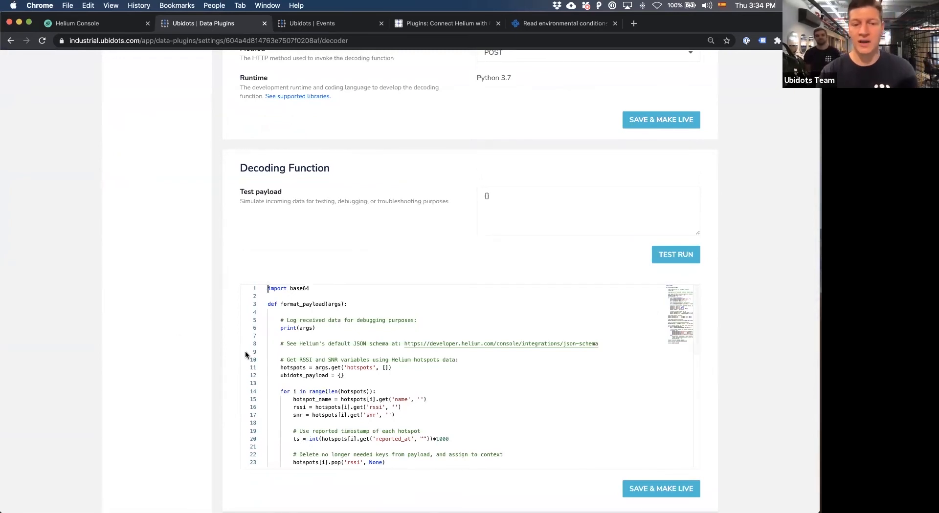
pyautogui.doubleClick(300, 328)
pyautogui.tripleClick(299, 327)
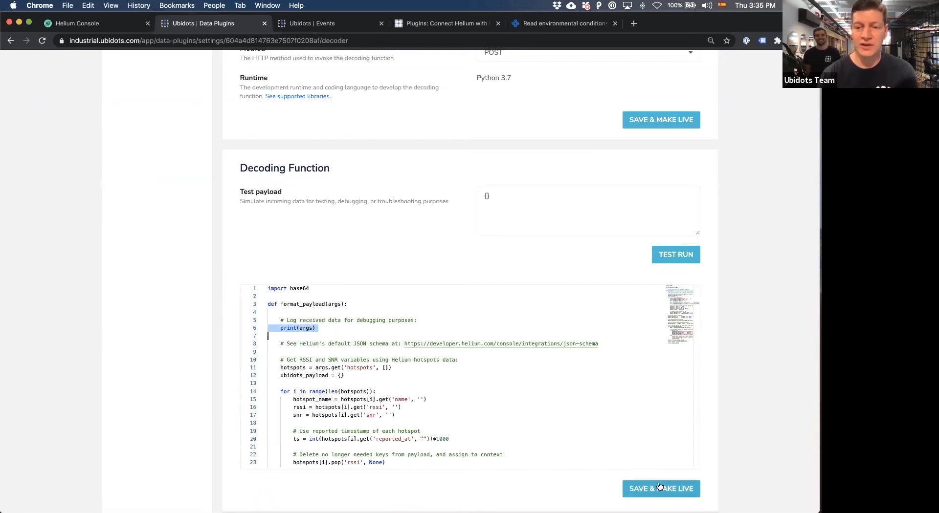
pyautogui.scroll(-2, 660, 488)
pyautogui.click(738, 444)
pyautogui.scroll(5, 737, 444)
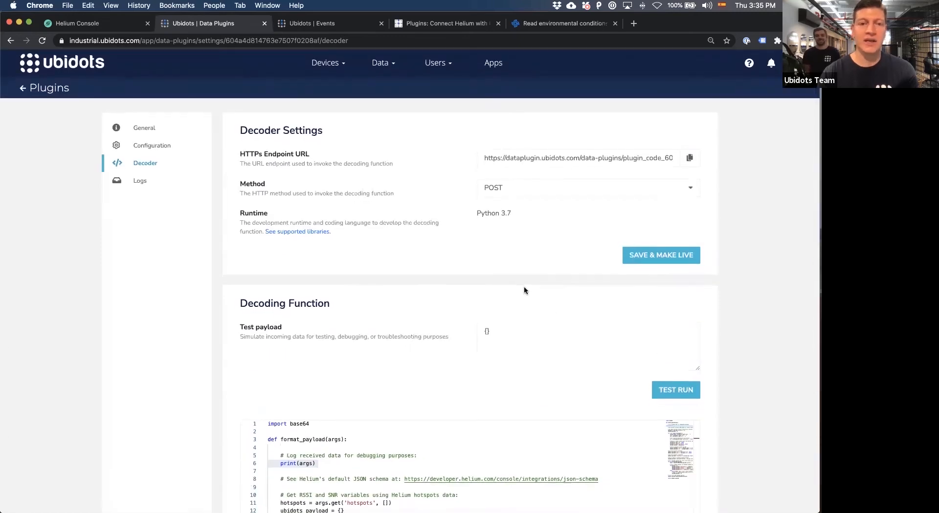
# Open the device list in a separate browser tab and open the WisBlock Environmental device.
pyautogui.click(327, 63)
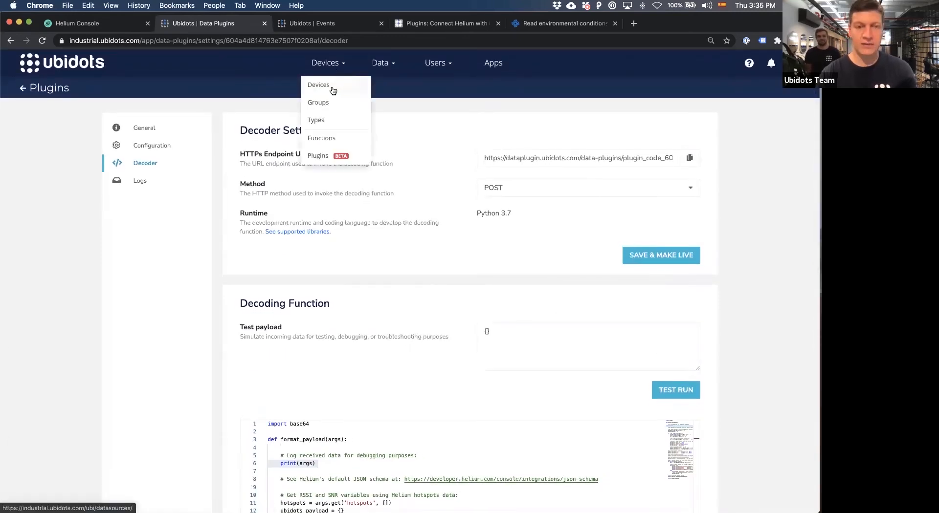
pyautogui.keyDown('super'); pyautogui.click(330, 92); pyautogui.keyUp('super')
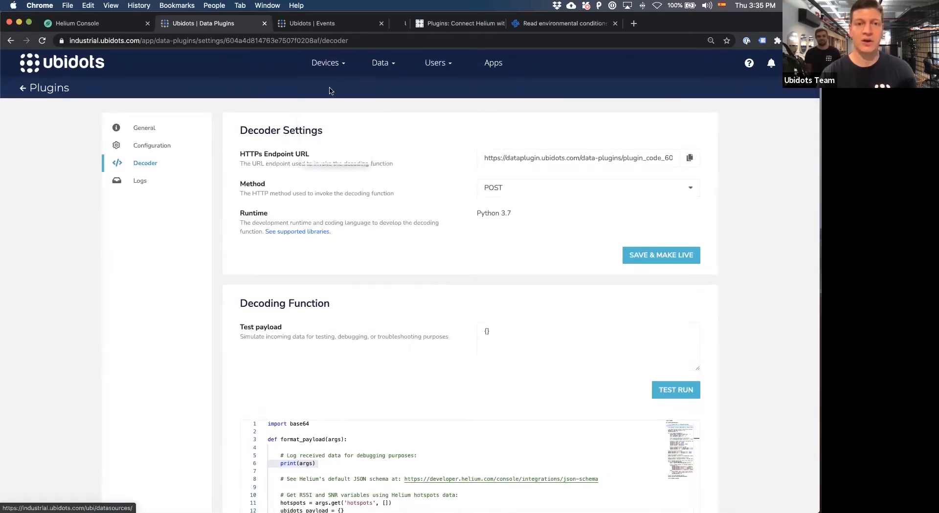
pyautogui.click(431, 27)
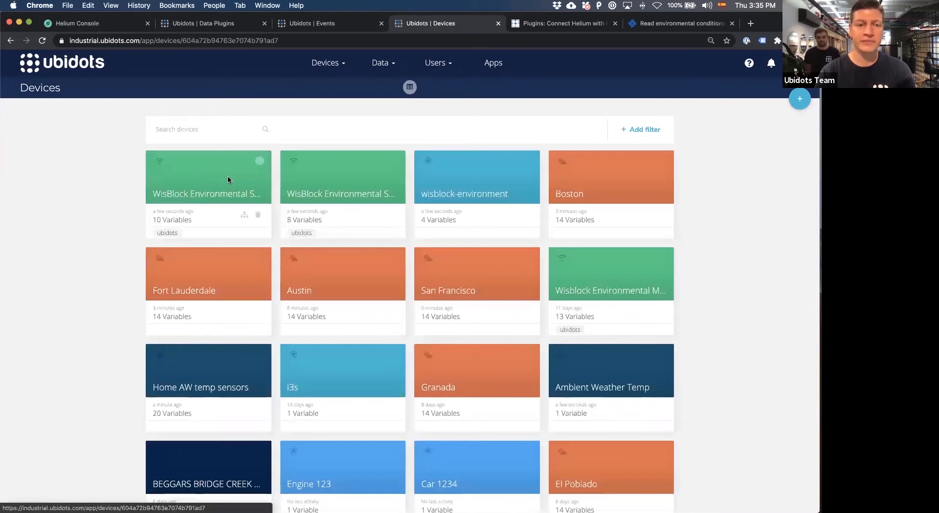
pyautogui.click(227, 180)
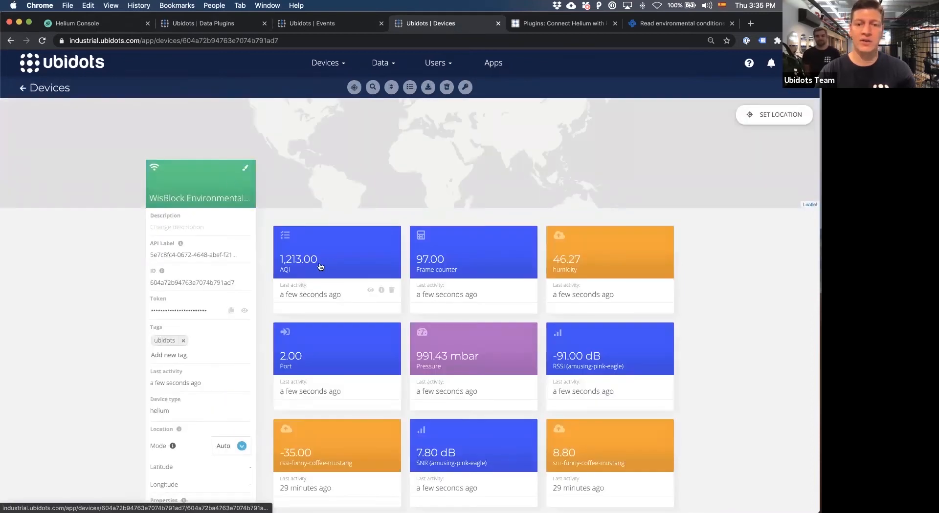
# Examine the device's variable cards, including AQI, pressure, temperature and the per-hotspot RSSI and SNR, along with its properties.
pyautogui.scroll(-2, 460, 288)
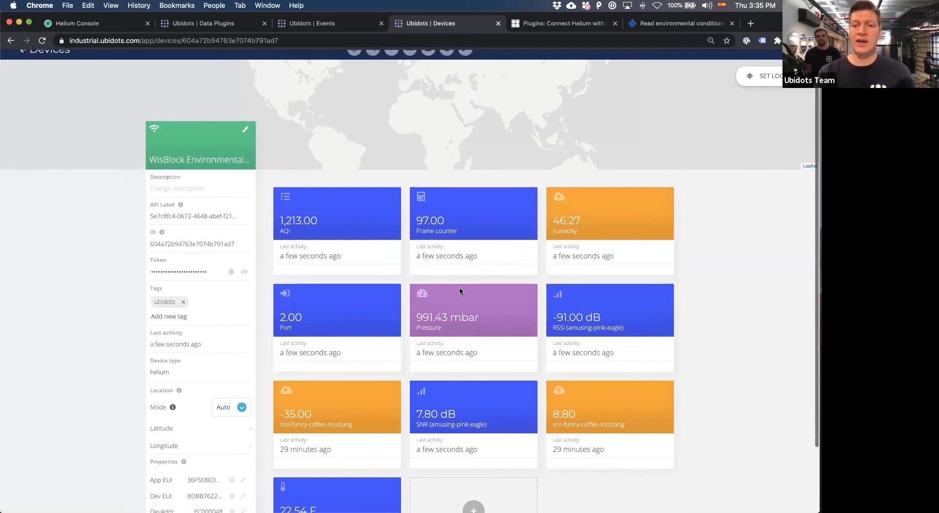
pyautogui.scroll(-1, 460, 289)
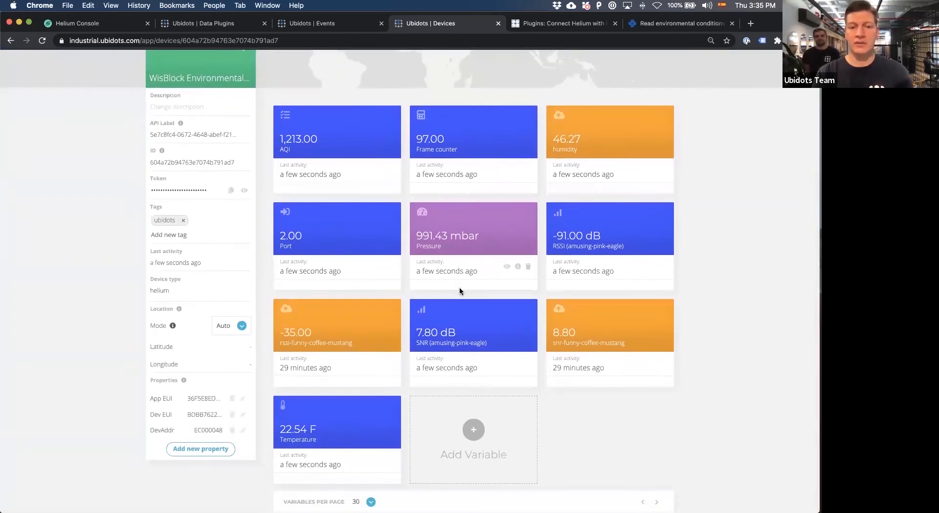
pyautogui.scroll(1, 398, 210)
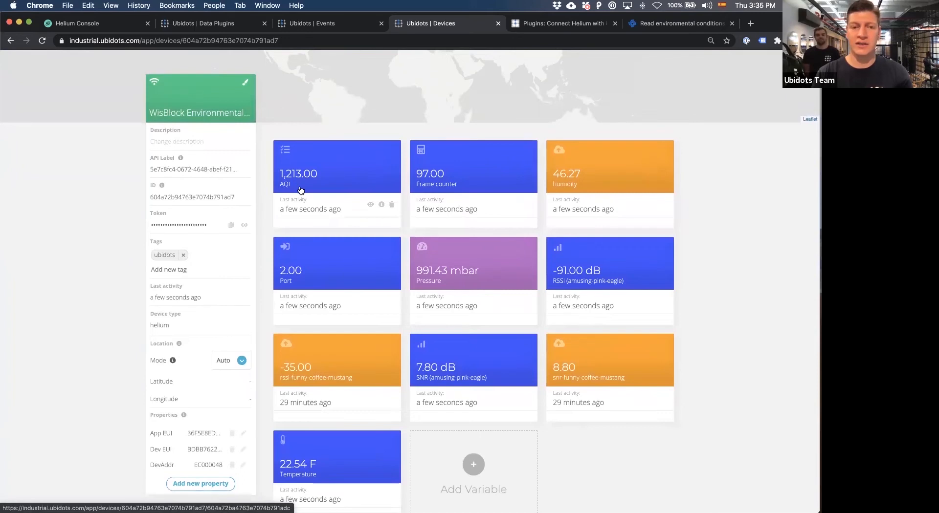
pyautogui.scroll(-1, 327, 222)
pyautogui.scroll(-1, 336, 237)
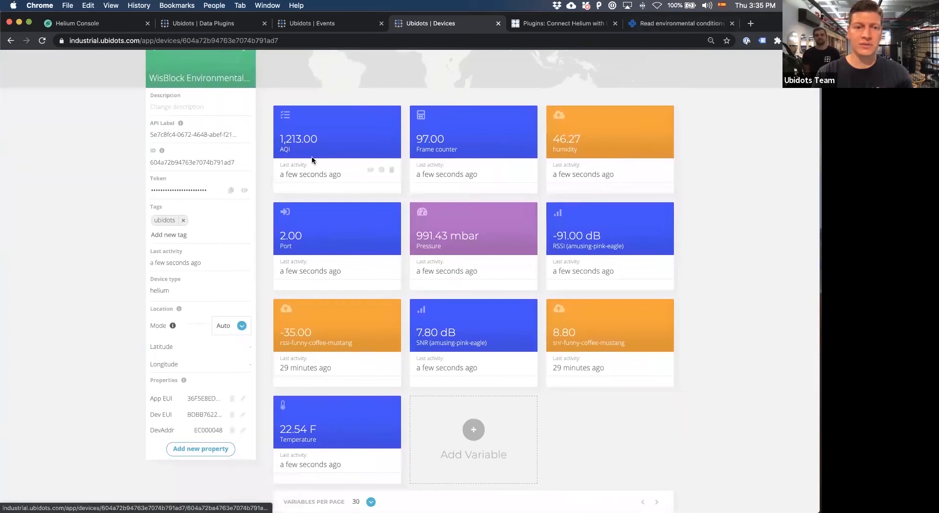
pyautogui.scroll(-1, 354, 255)
pyautogui.scroll(1, 354, 254)
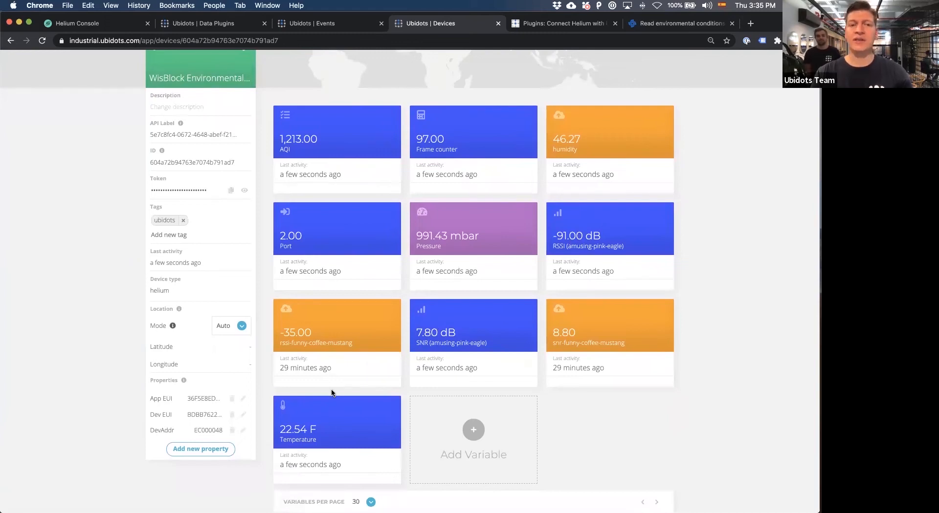
pyautogui.scroll(1, 331, 392)
pyautogui.scroll(5, 331, 391)
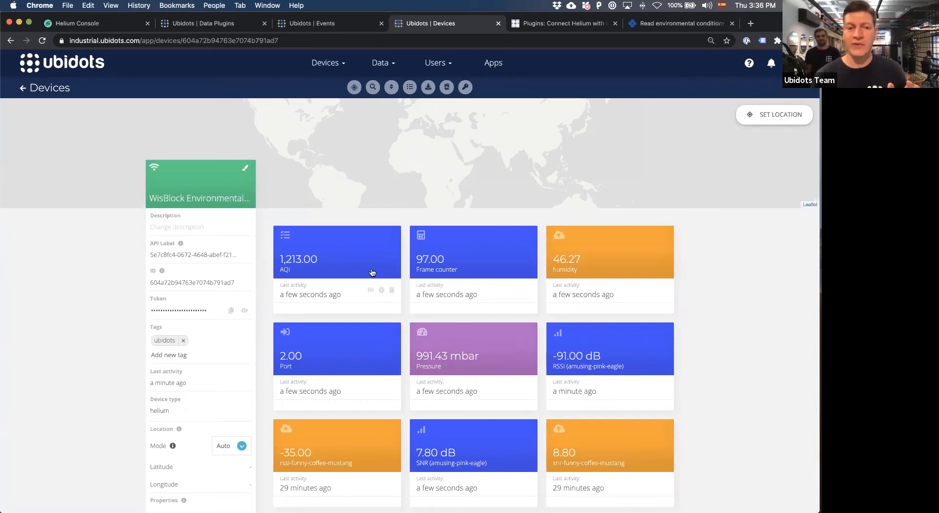
# Set the device's location mode to Manual and place its map marker at about latitude 39.0469, longitude -99.8932.
pyautogui.click(236, 449)
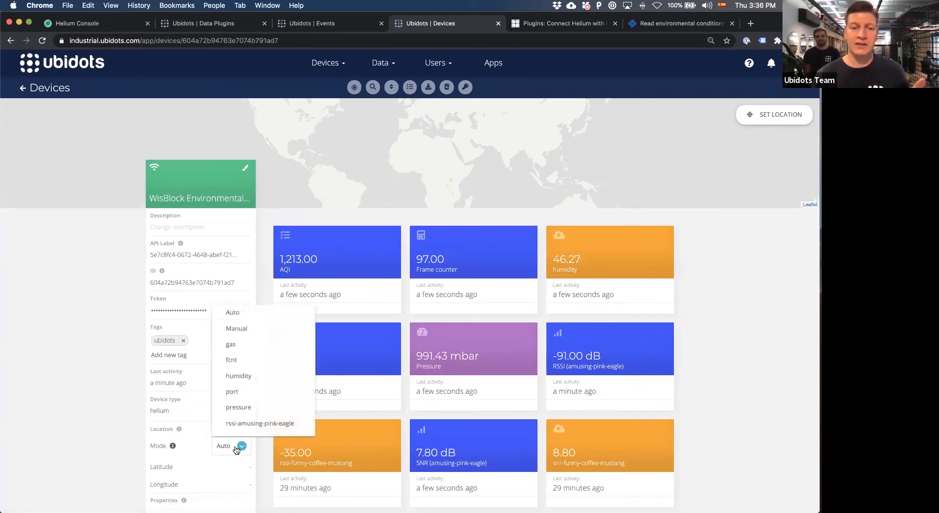
pyautogui.click(241, 329)
pyautogui.scroll(-2, 245, 362)
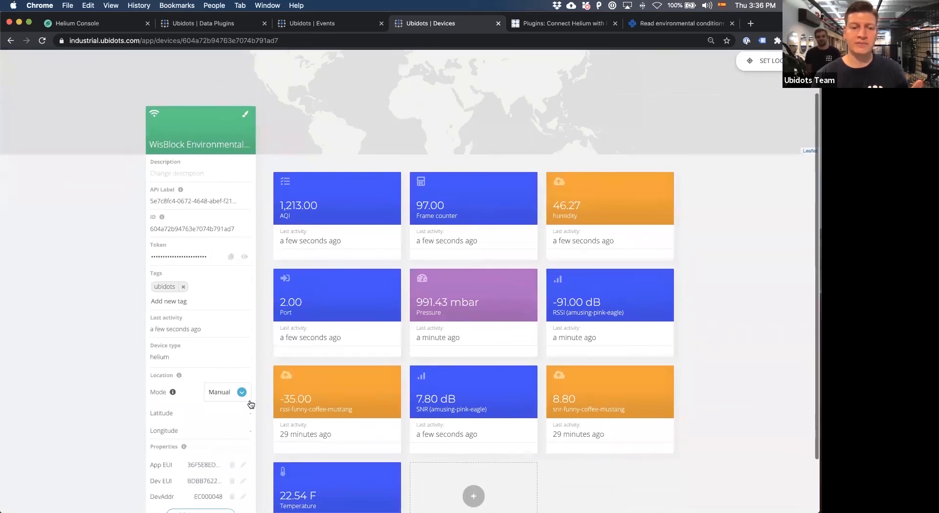
pyautogui.scroll(2, 254, 391)
pyautogui.click(757, 116)
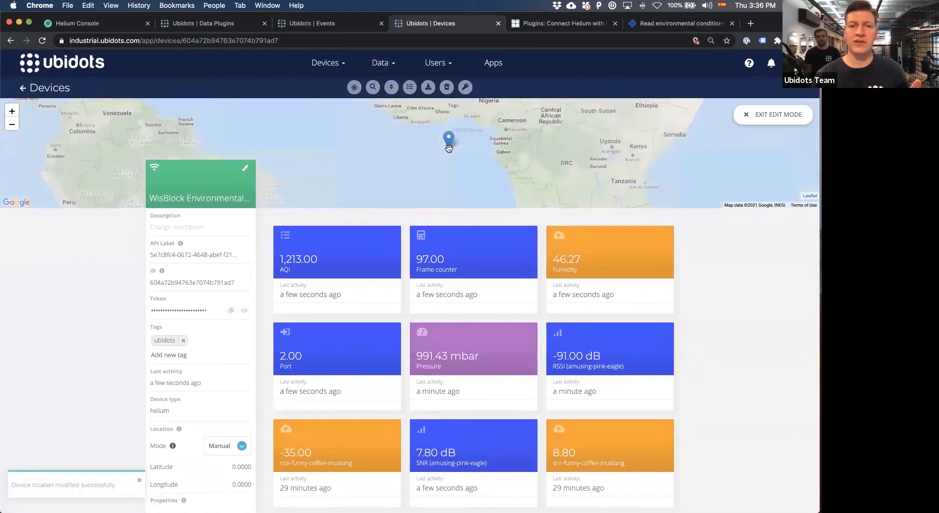
pyautogui.scroll(-3, 410, 132)
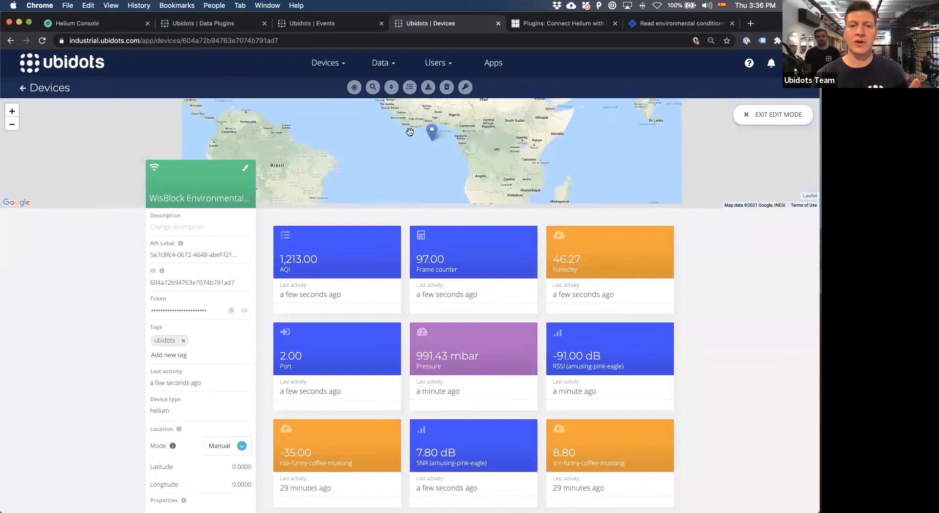
pyautogui.moveTo(404, 174)
pyautogui.mouseDown()
pyautogui.moveTo(409, 185)
pyautogui.moveTo(297, 120)
pyautogui.moveTo(346, 113)
pyautogui.moveTo(318, 119)
pyautogui.mouseUp()
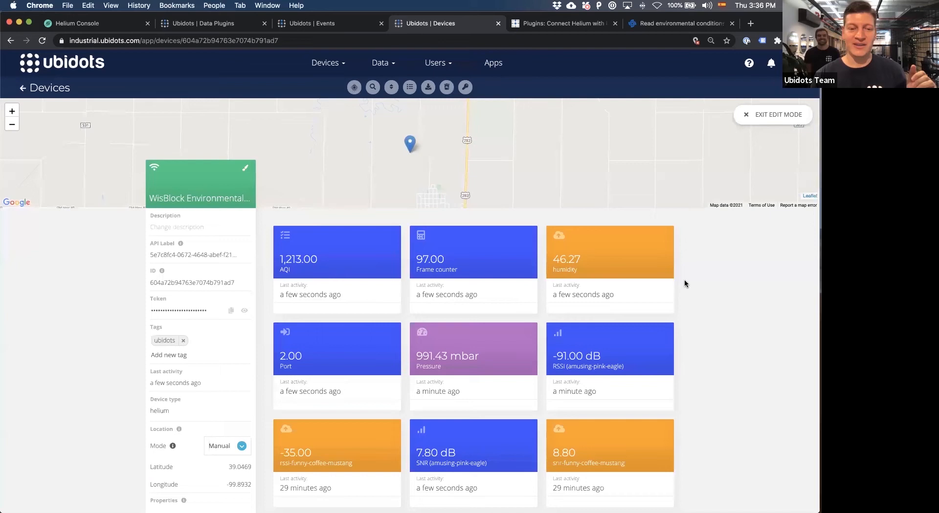
# Open the Helium device type from the device types list and start editing it.
pyautogui.scroll(-1, 685, 284)
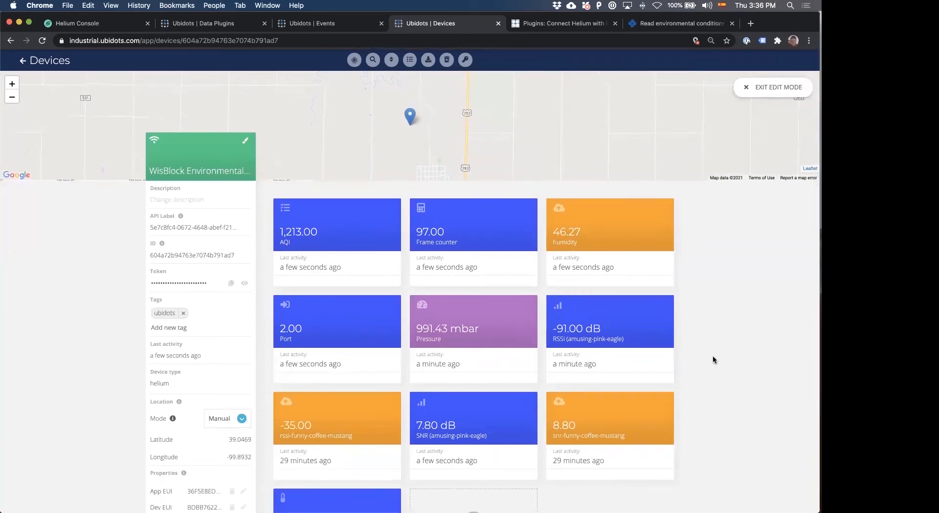
pyautogui.scroll(-1, 712, 360)
pyautogui.scroll(3, 712, 360)
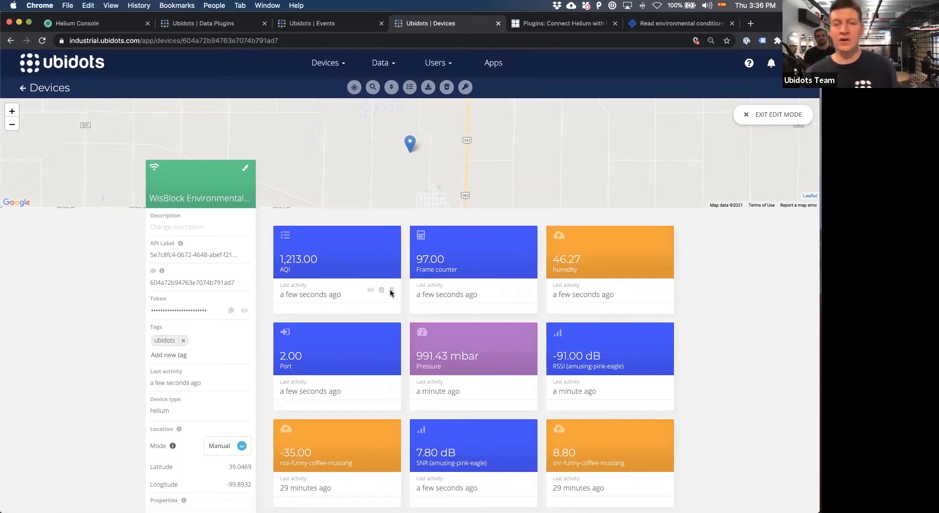
pyautogui.click(327, 65)
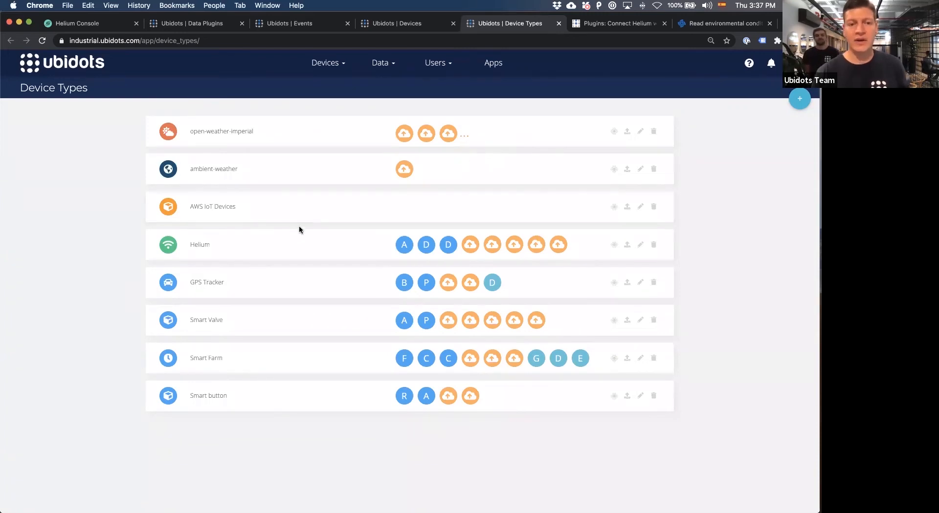
pyautogui.click(276, 246)
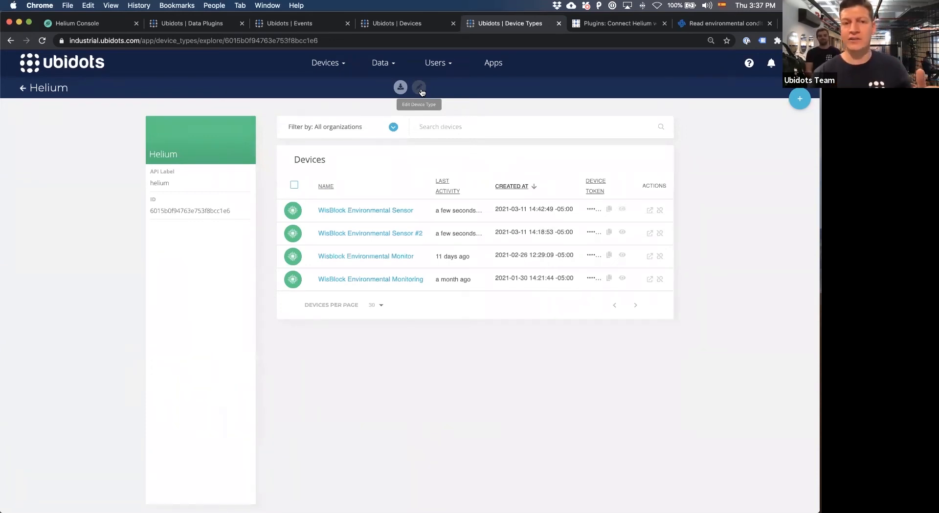
pyautogui.click(419, 88)
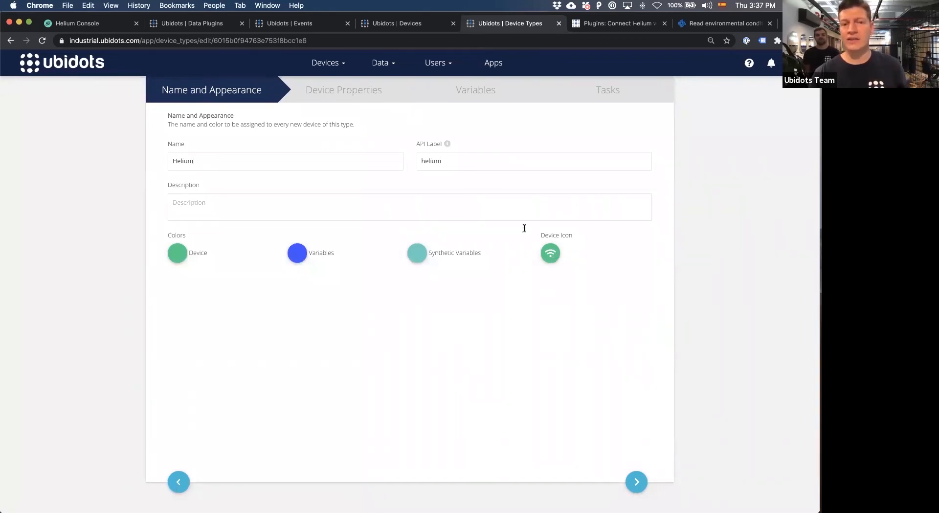
# Add a City property in Text format to the Helium device type's device properties.
pyautogui.click(386, 96)
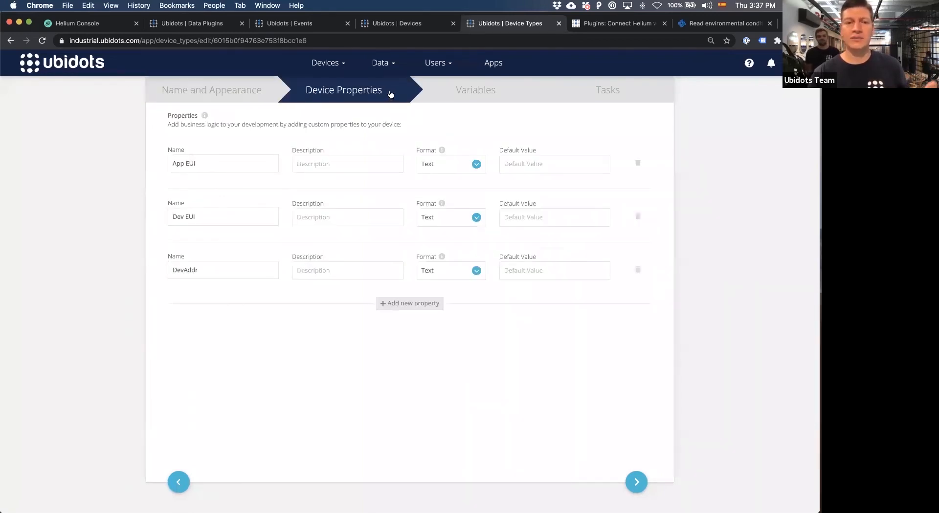
pyautogui.click(183, 328)
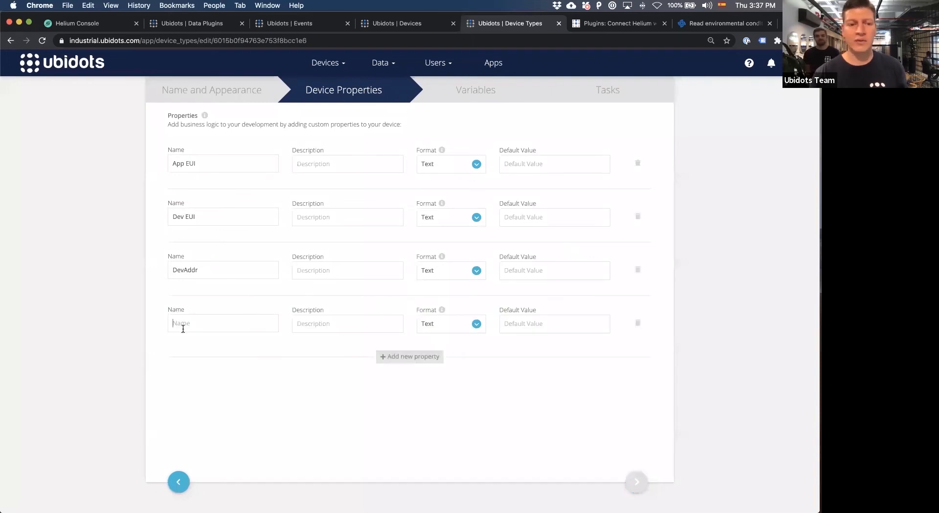
pyautogui.write('City')
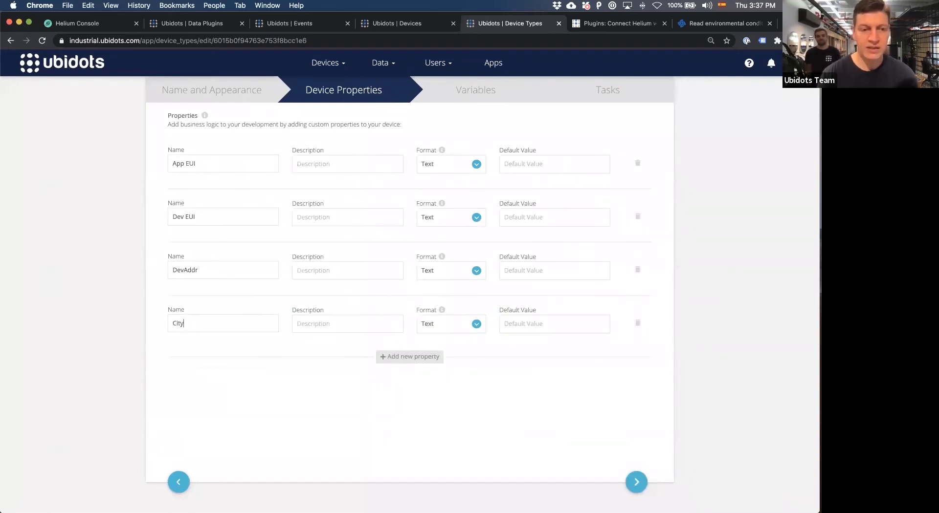
pyautogui.click(443, 325)
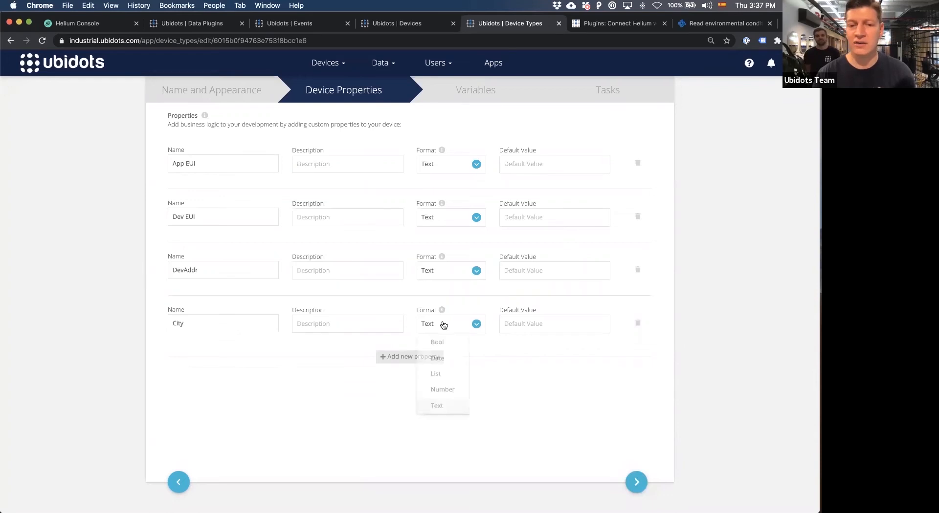
pyautogui.click(443, 405)
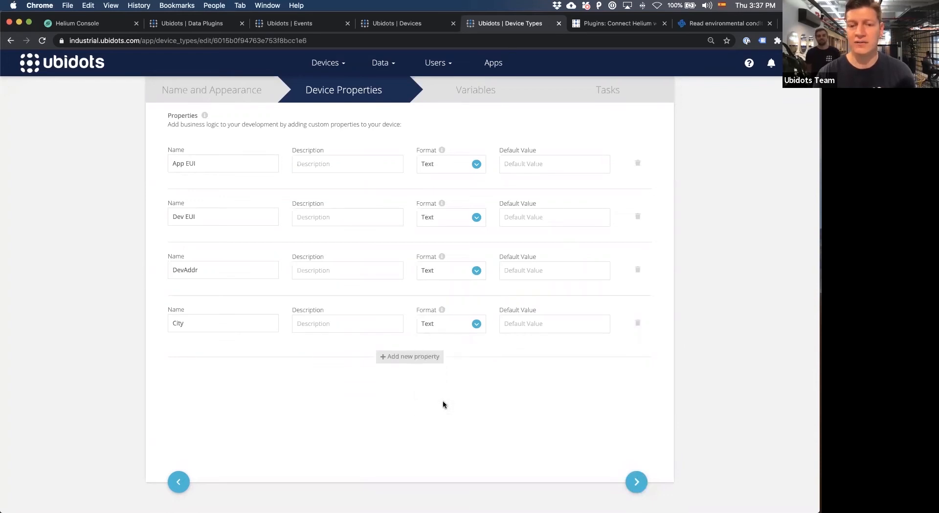
# Add a raw variable named Humidity with API label humidity and unit % to the Helium device type.
pyautogui.click(471, 96)
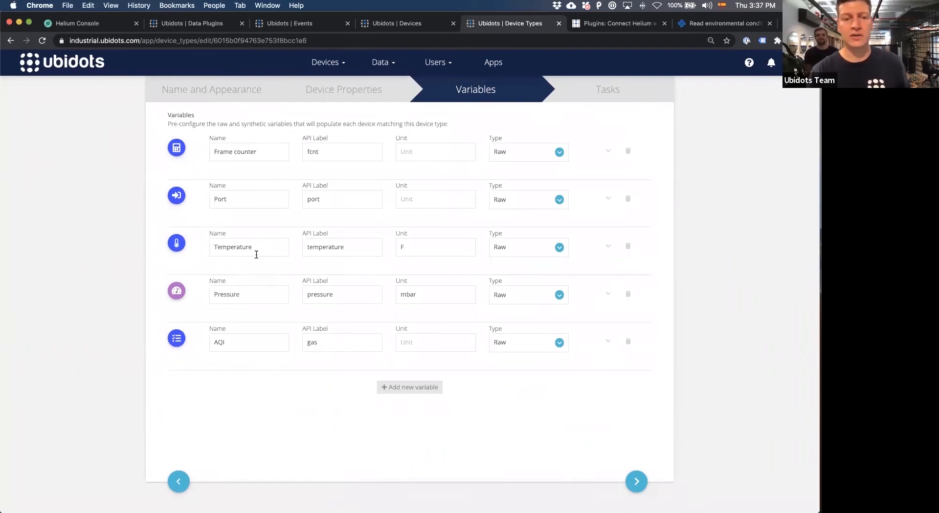
pyautogui.click(394, 389)
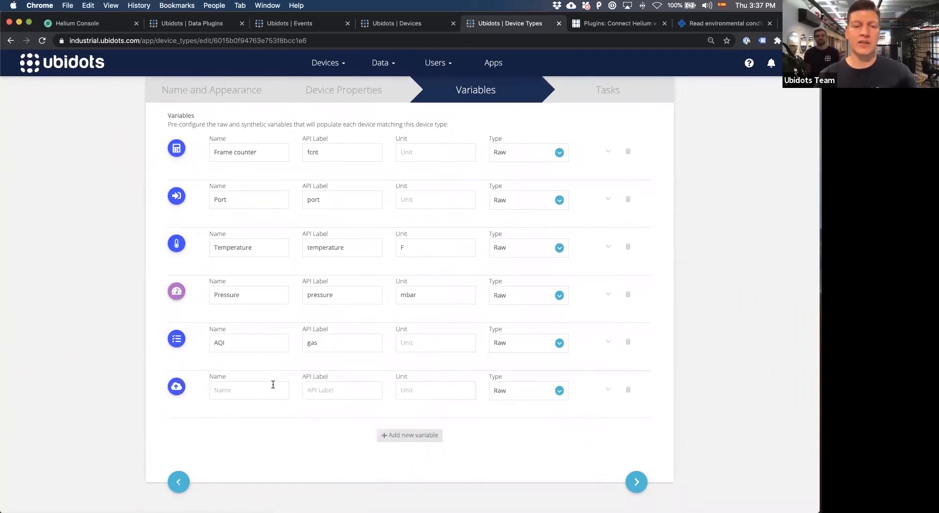
pyautogui.write('H')
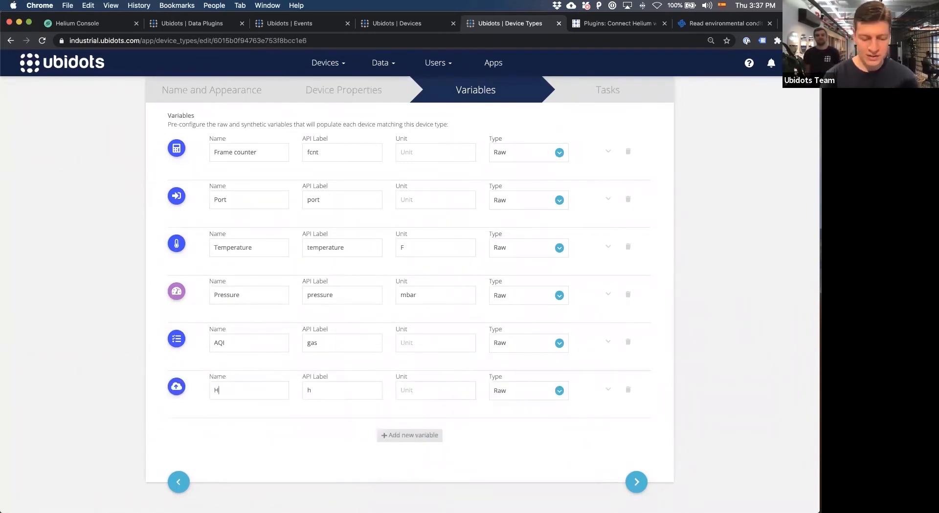
pyautogui.write('um')
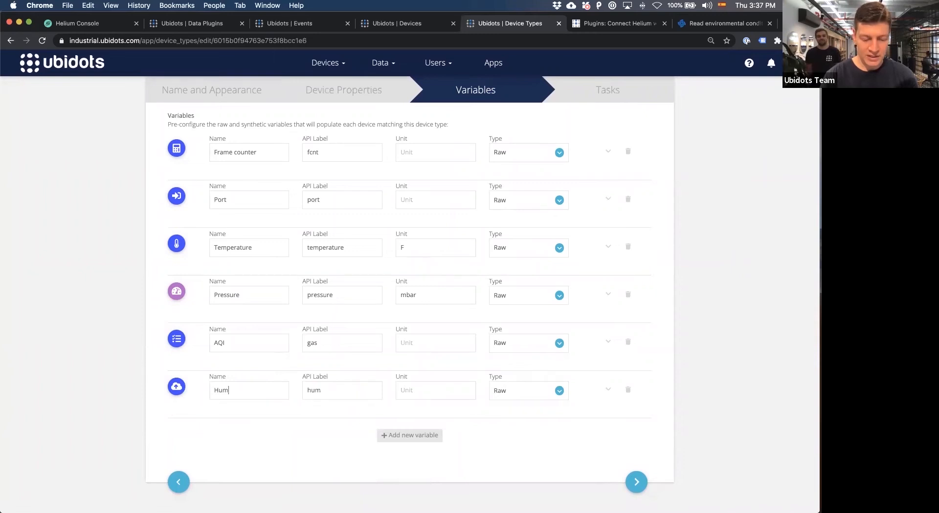
pyautogui.write('oidity')
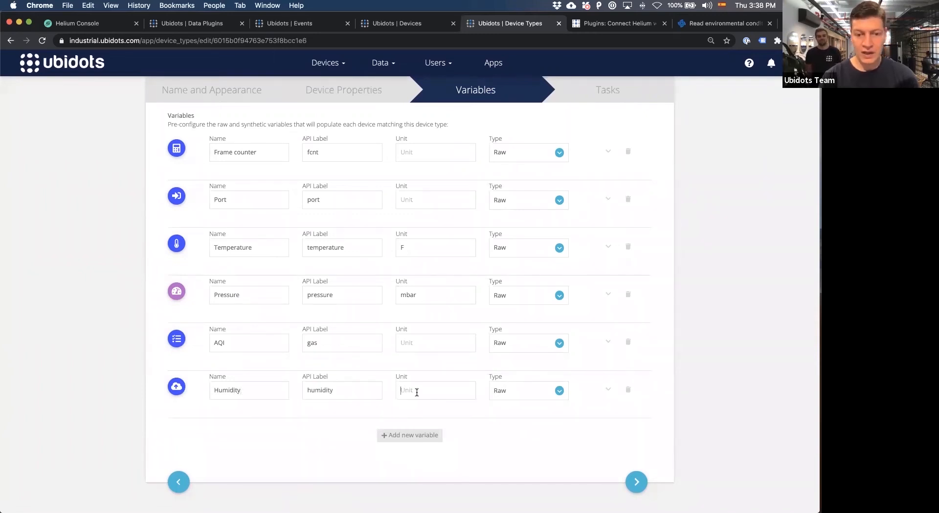
pyautogui.click(417, 393)
pyautogui.write('%')
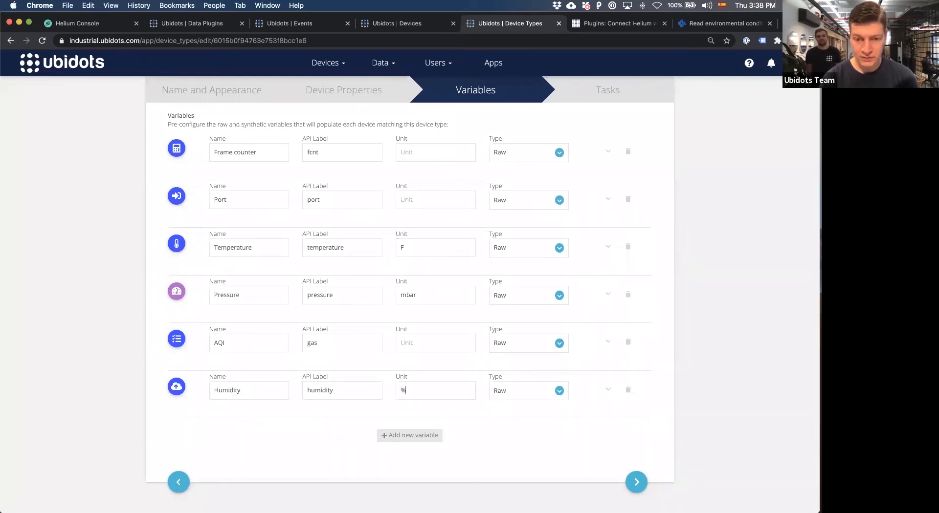
# Give the Humidity variable a snowflake icon and expand its additional settings.
pyautogui.click(176, 387)
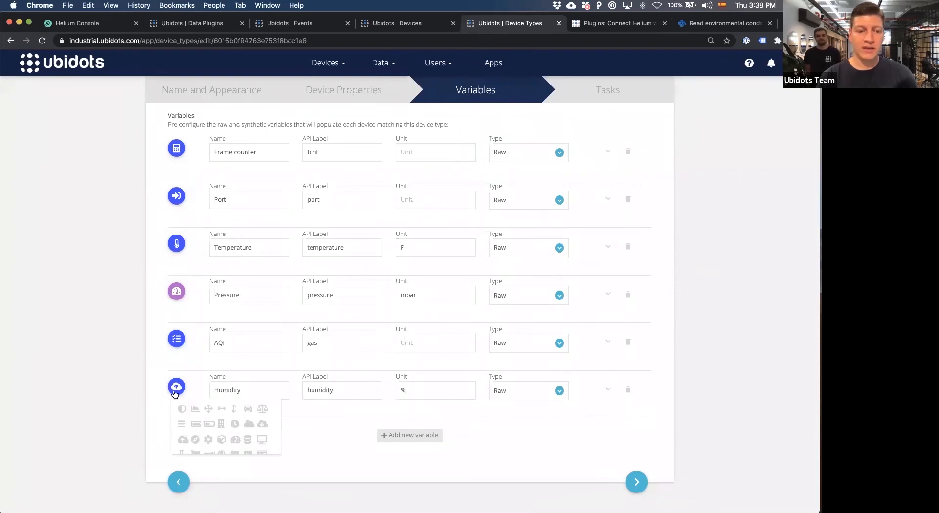
pyautogui.scroll(-3, 235, 413)
pyautogui.click(263, 429)
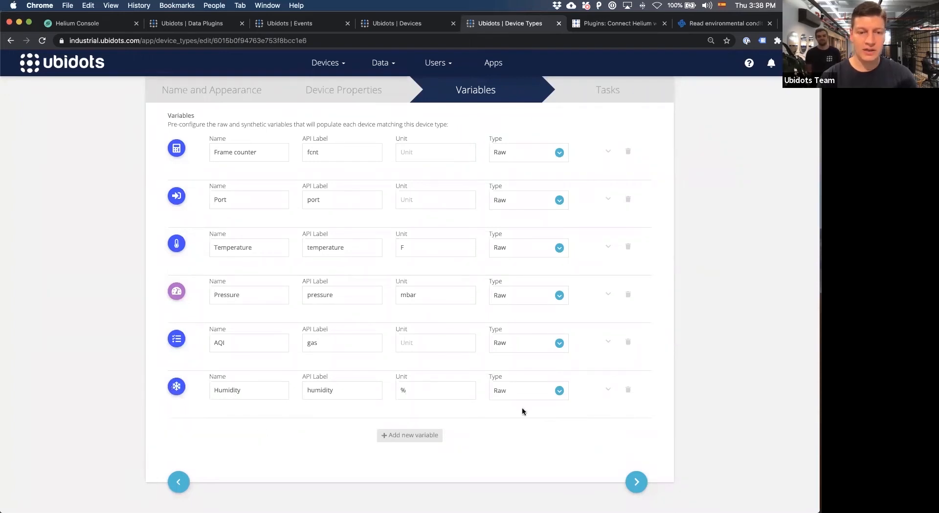
pyautogui.click(607, 390)
pyautogui.scroll(-2, 570, 410)
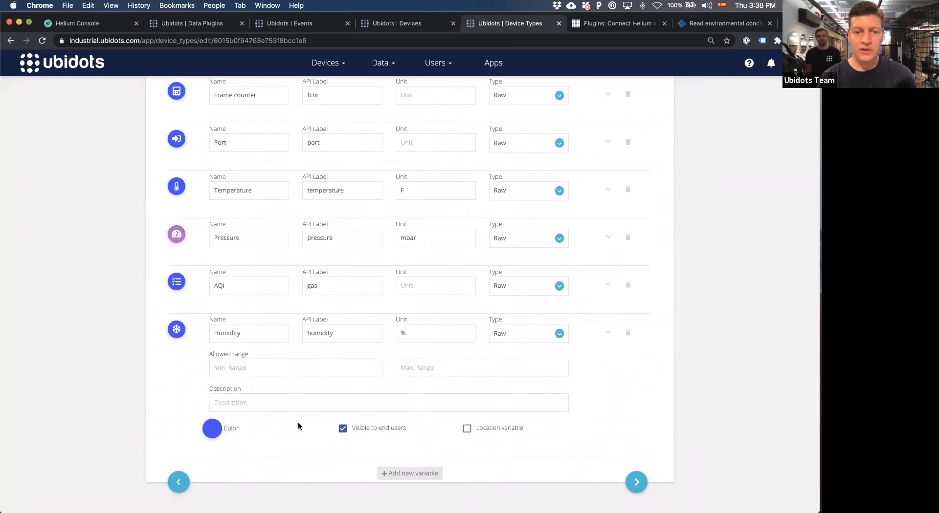
# Save the updated Helium device type and apply it to existing devices of this type without running the device type tasks.
pyautogui.click(636, 482)
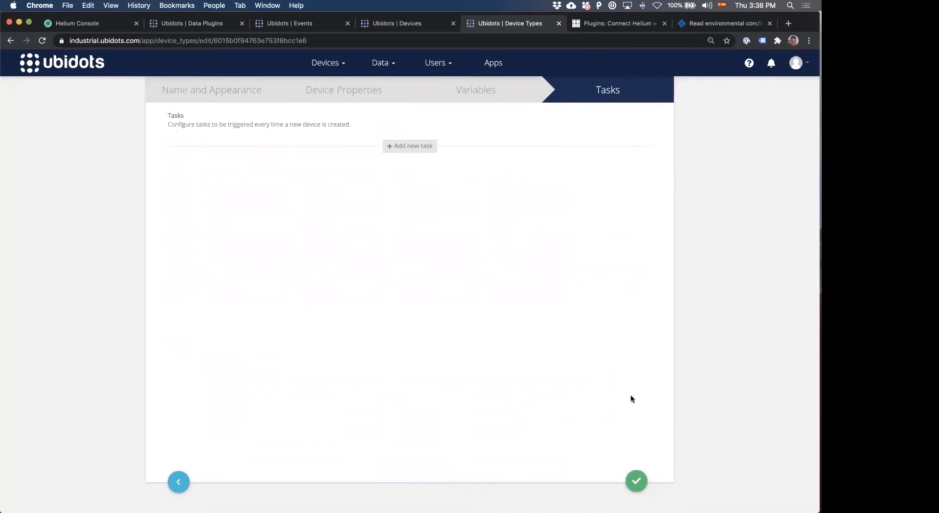
pyautogui.click(637, 481)
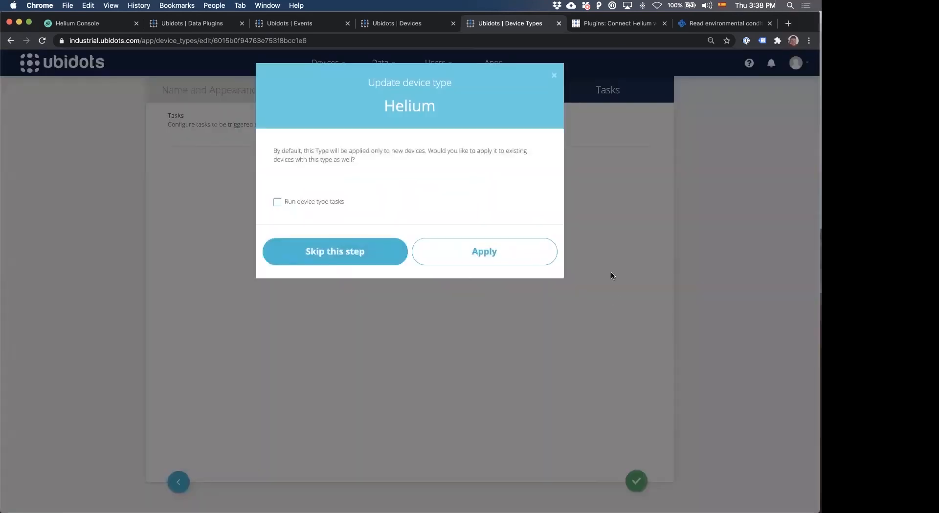
pyautogui.click(476, 259)
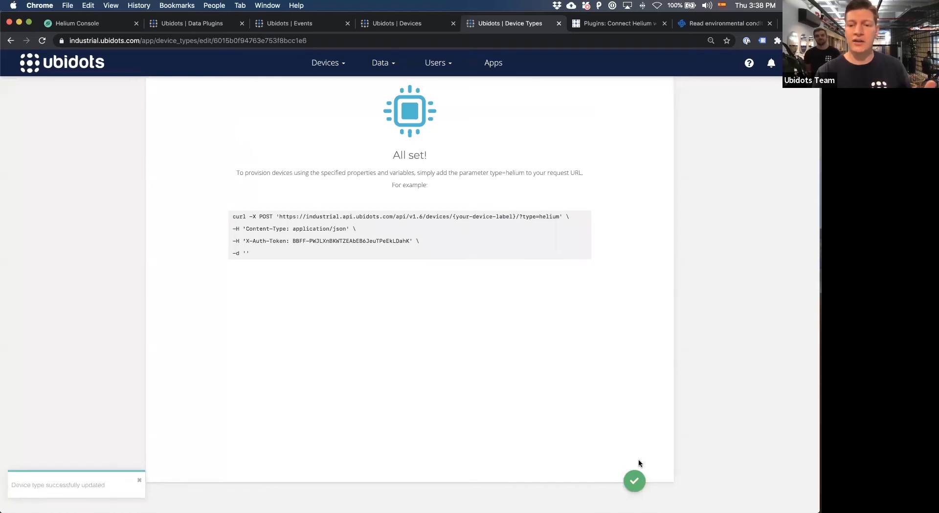
pyautogui.click(635, 482)
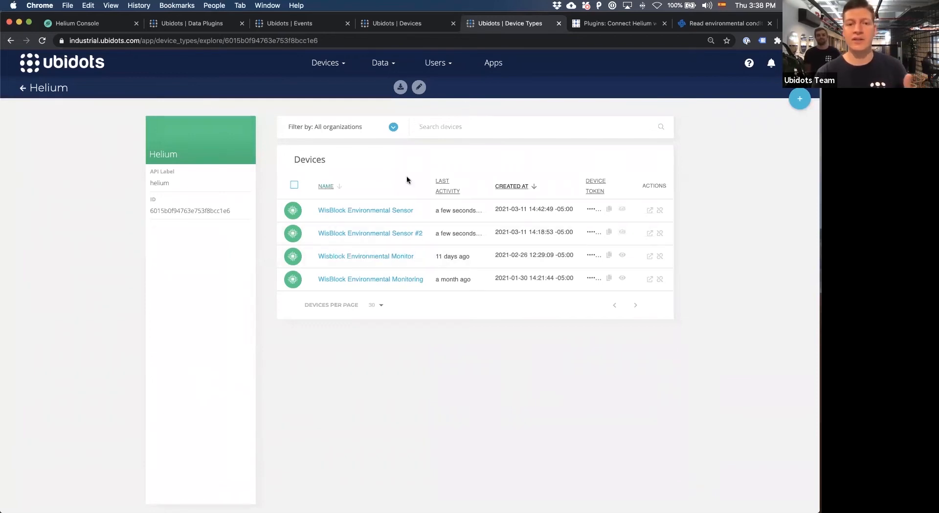
# Reload the WisBlock Environmental Sensor device page and open its Humidity variable to inspect the data history.
pyautogui.click(374, 28)
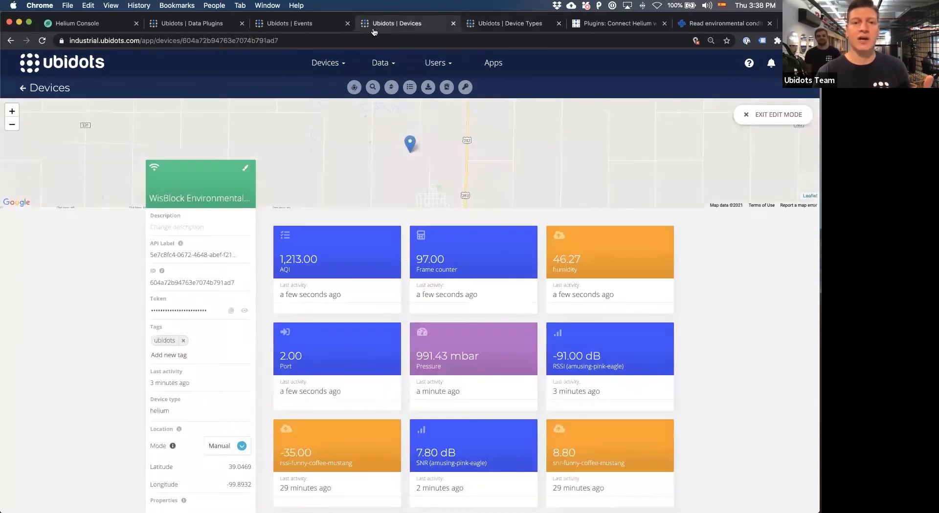
pyautogui.click(42, 42)
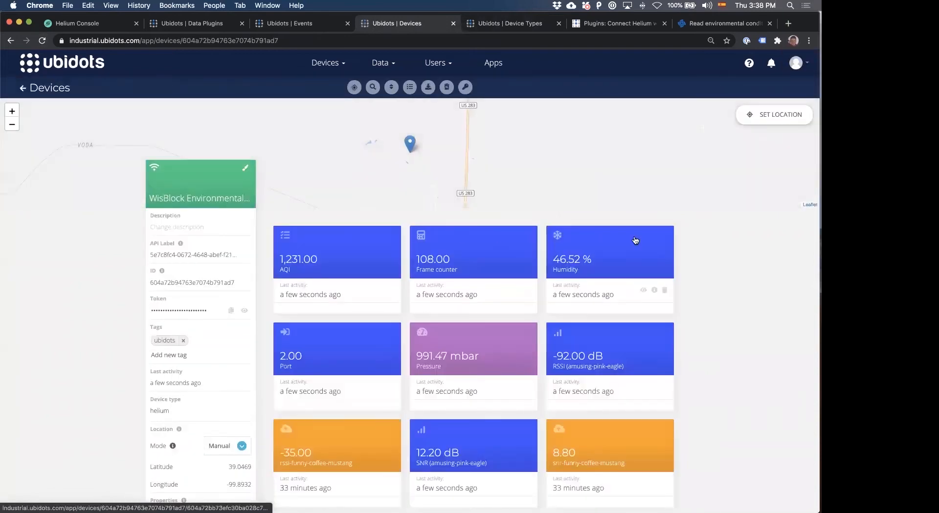
pyautogui.click(605, 260)
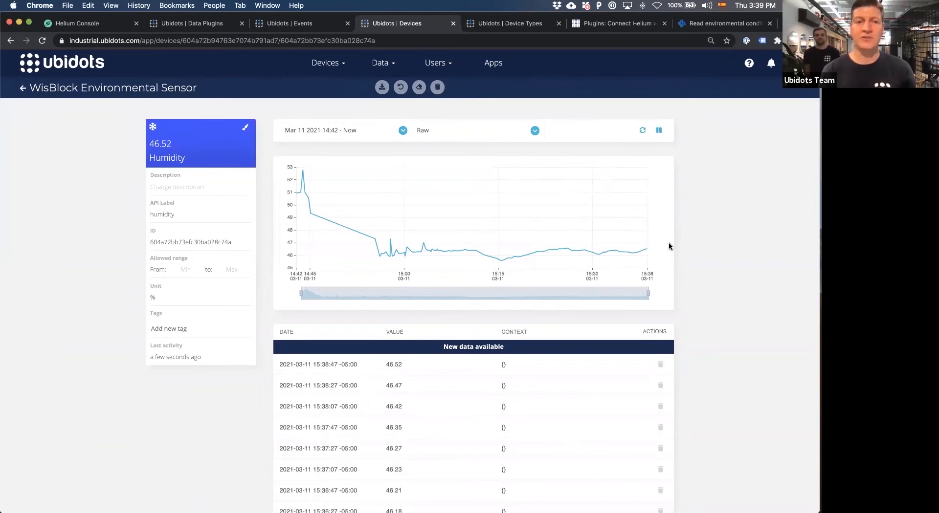
# Go to the dashboards and display the Weather Map dashboard.
pyautogui.click(384, 65)
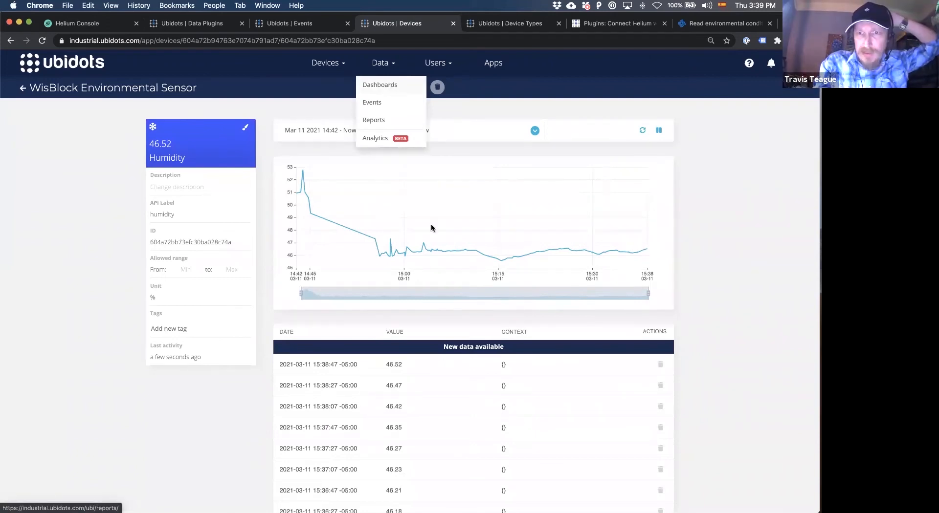
pyautogui.click(444, 345)
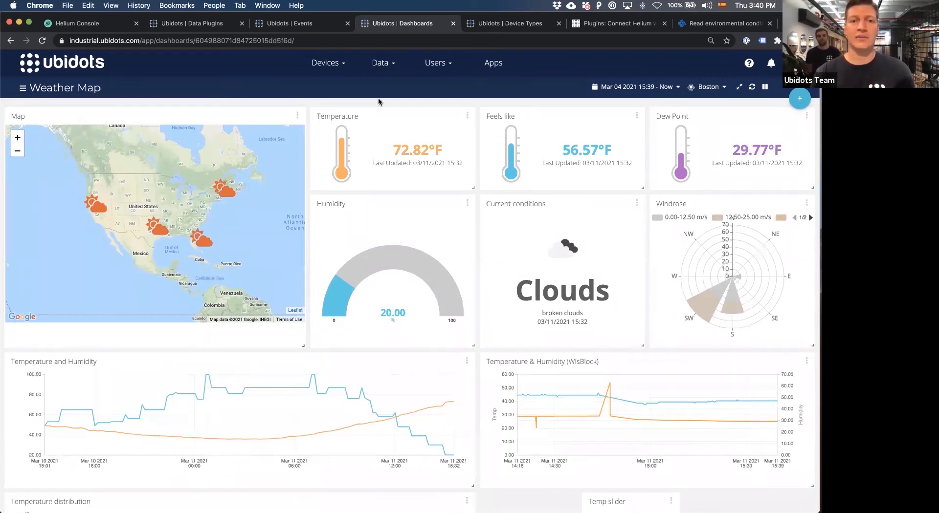
# Open the device list in a separate browser tab and bring up the WisBlock Environmental Sensor device with its variables.
pyautogui.moveTo(327, 73)
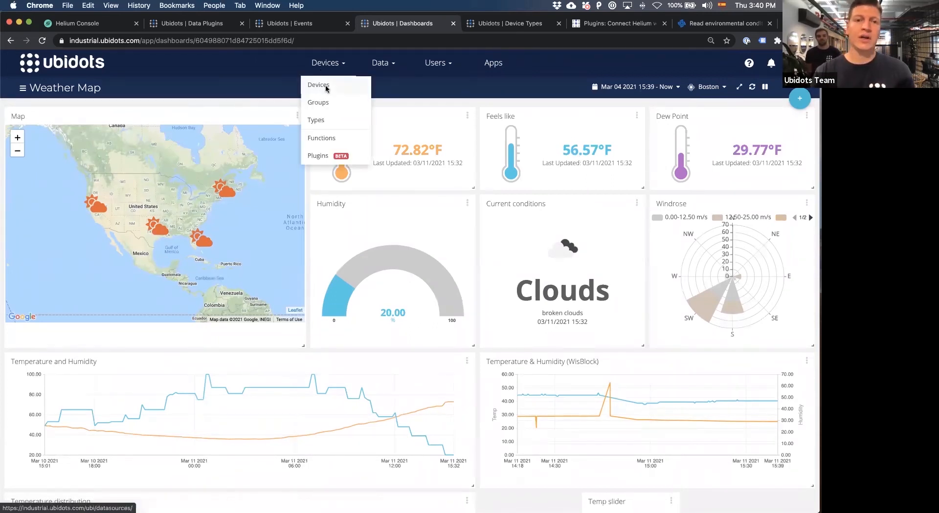
pyautogui.keyDown('super'); pyautogui.click(327, 90); pyautogui.keyUp('super')
pyautogui.click(516, 27)
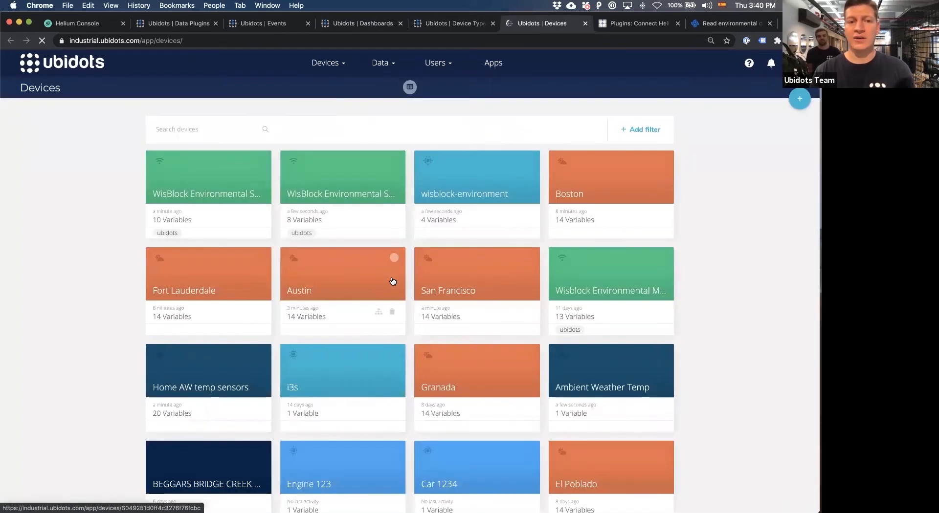
pyautogui.click(235, 190)
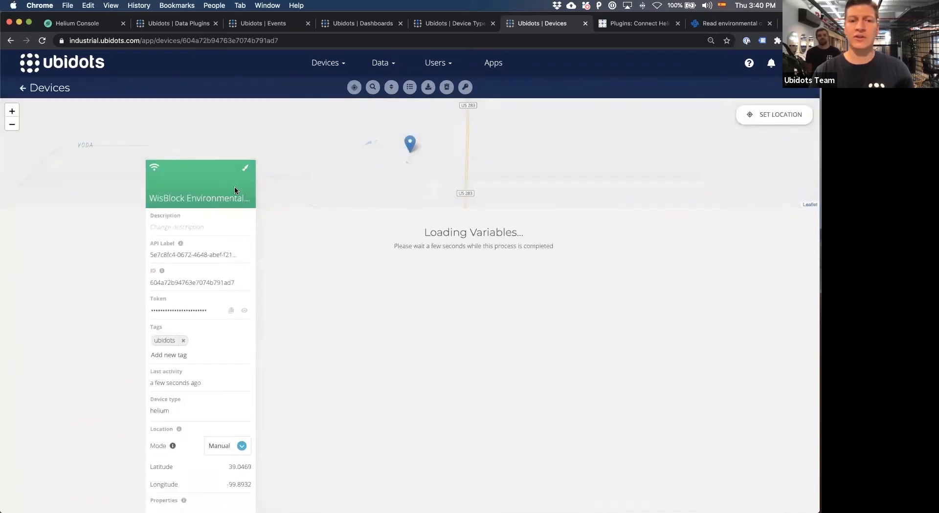
pyautogui.scroll(-2, 263, 329)
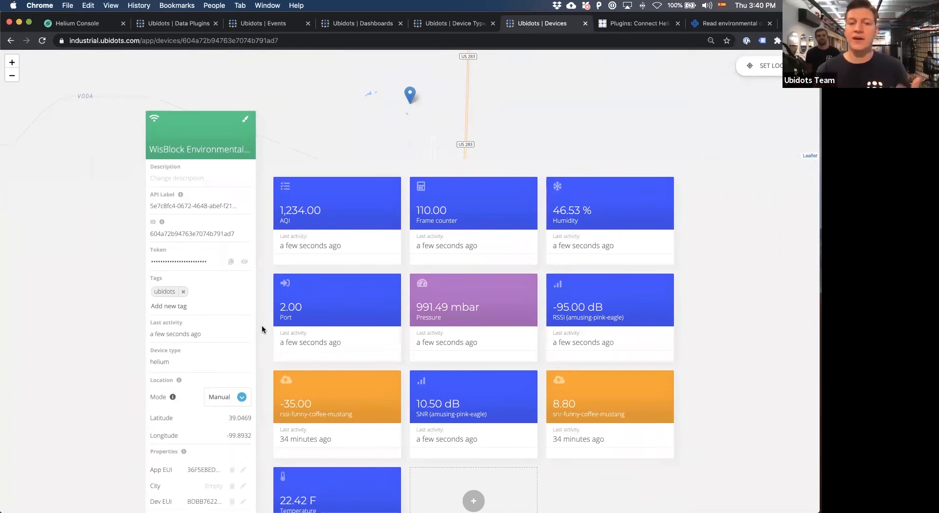
pyautogui.scroll(-3, 491, 439)
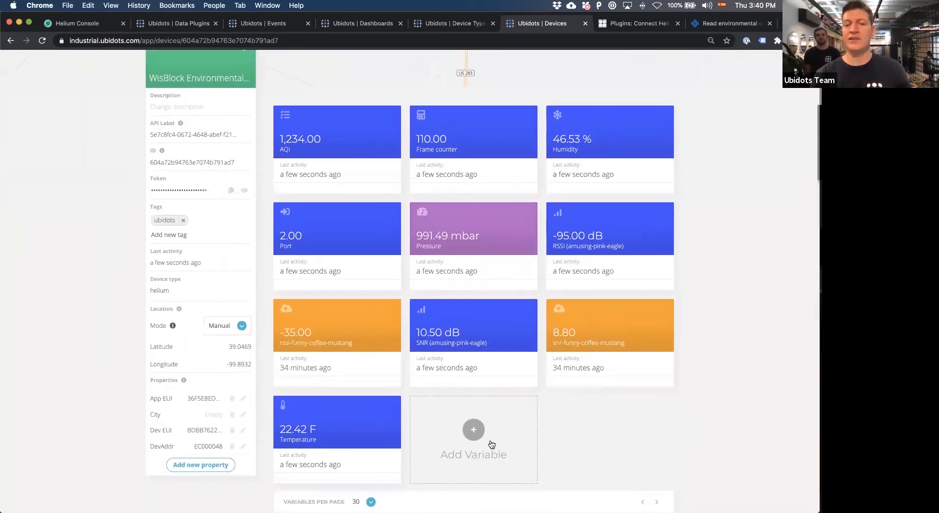
# Start a synthetic variable on the device and insert its Temperature variable into the expression.
pyautogui.click(491, 439)
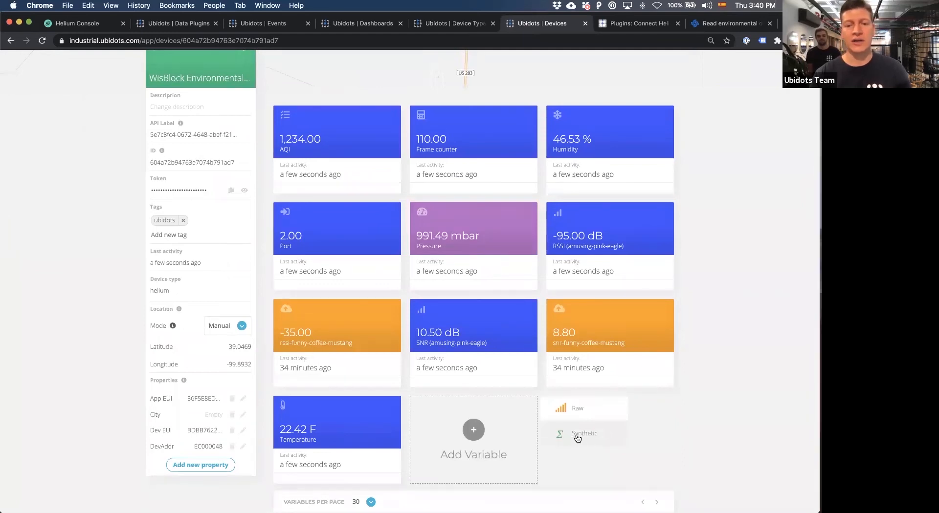
pyautogui.click(576, 433)
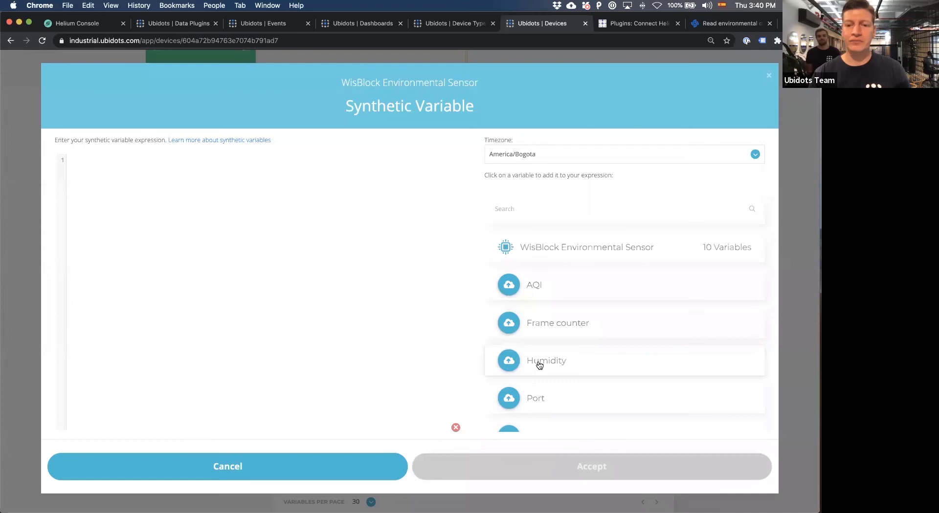
pyautogui.scroll(-3, 543, 340)
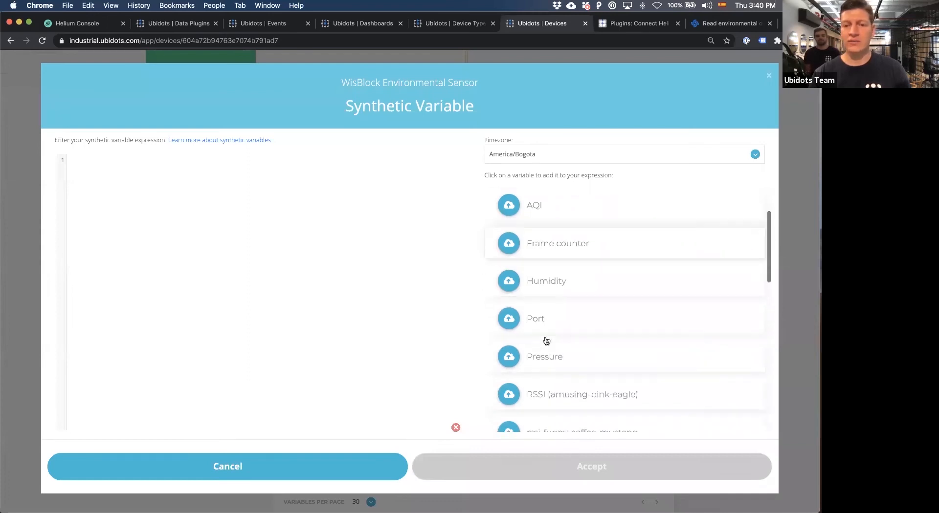
pyautogui.scroll(-1, 547, 340)
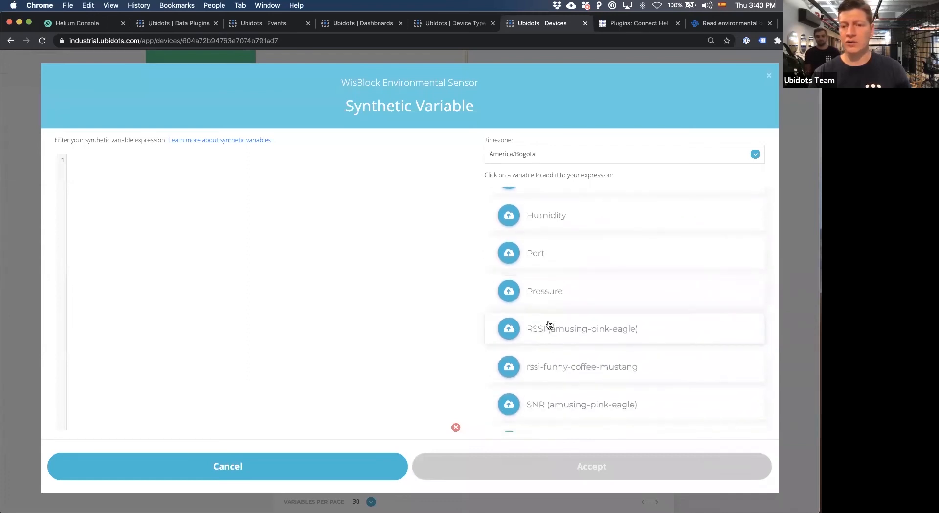
pyautogui.scroll(-2, 549, 326)
pyautogui.scroll(-3, 549, 325)
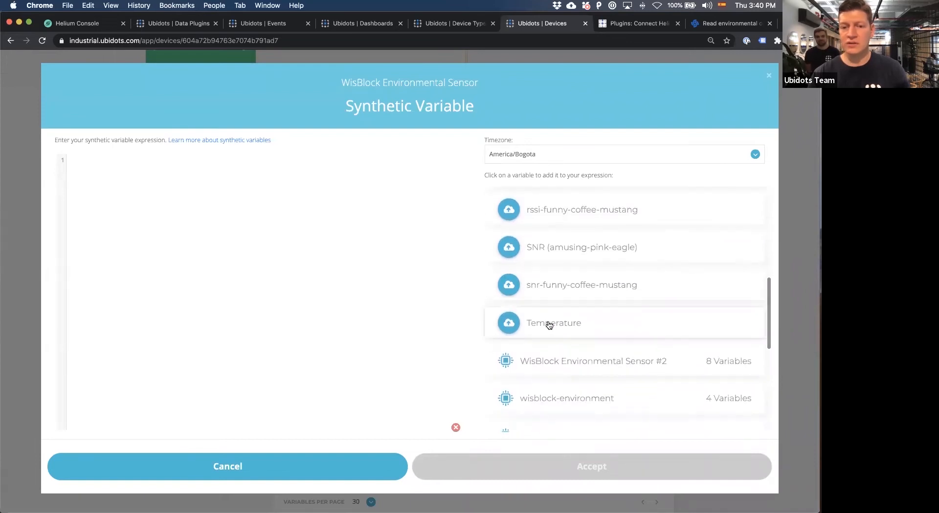
pyautogui.click(547, 324)
# Complete the synthetic expression as (temperature -32)*5/9, accept it, and open the new variable.
pyautogui.press('Home')
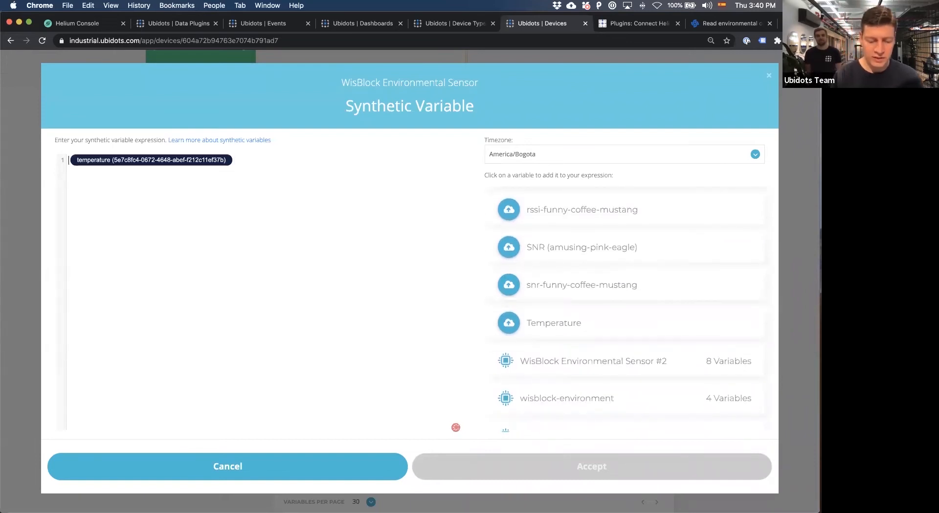
pyautogui.write('(')
pyautogui.press('End')
pyautogui.write('-')
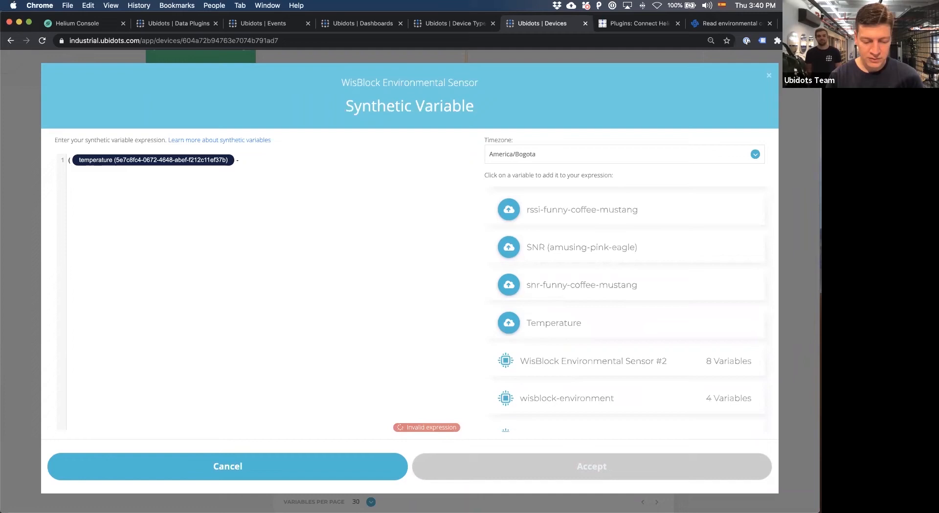
pyautogui.write('32/')
pyautogui.press('BackSpace')
pyautogui.write(')')
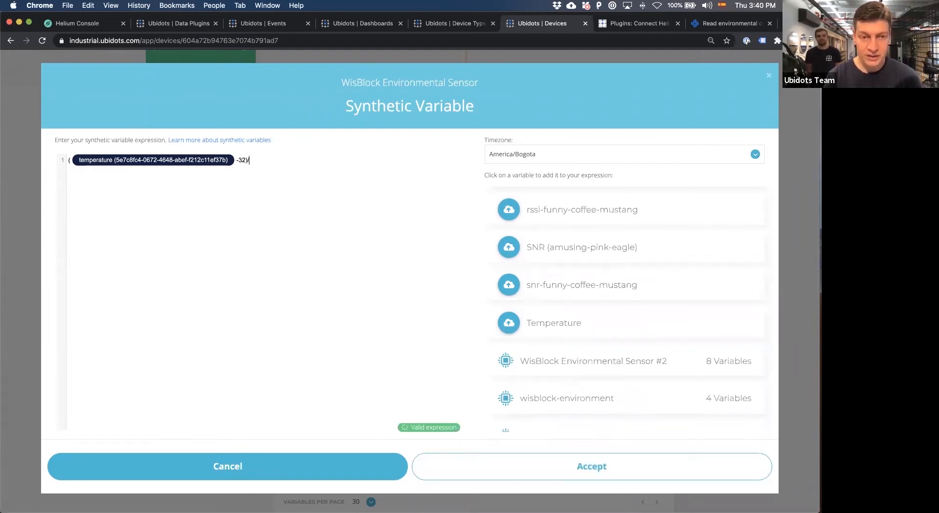
pyautogui.write('*5/9')
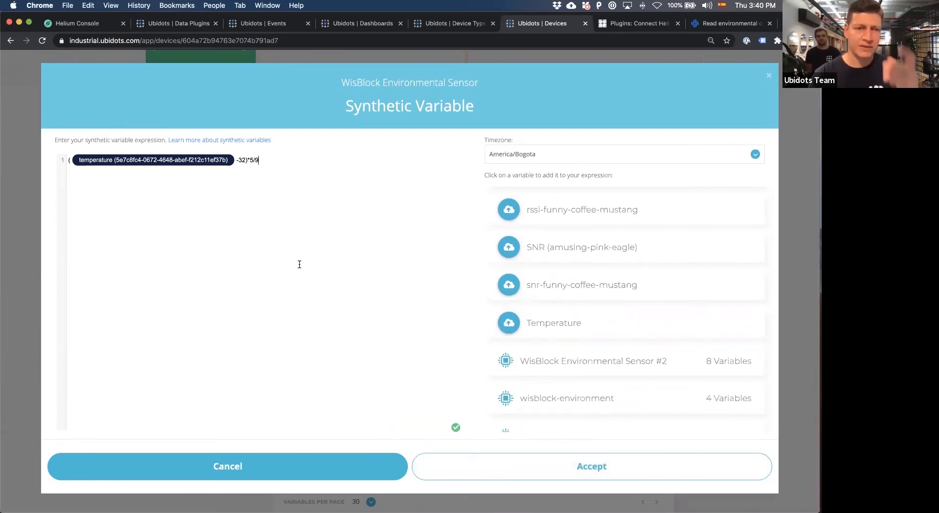
pyautogui.click(495, 464)
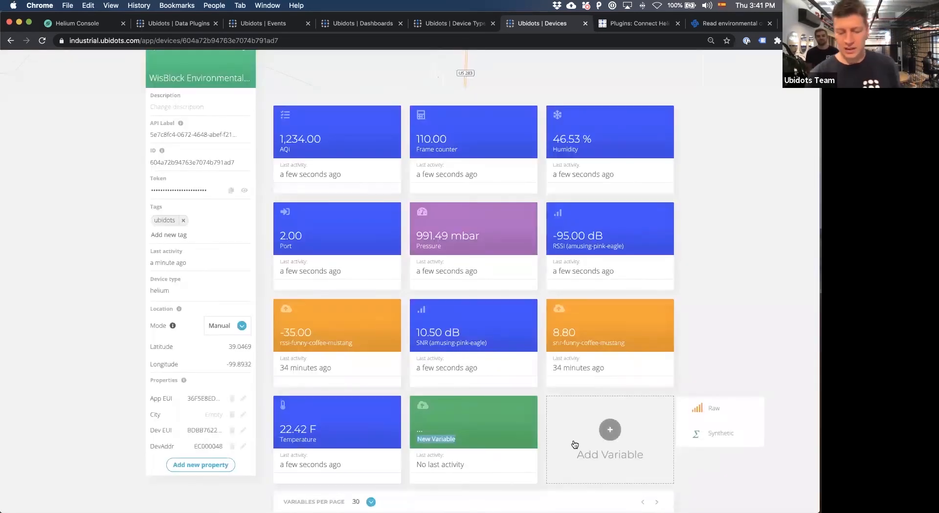
pyautogui.click(478, 428)
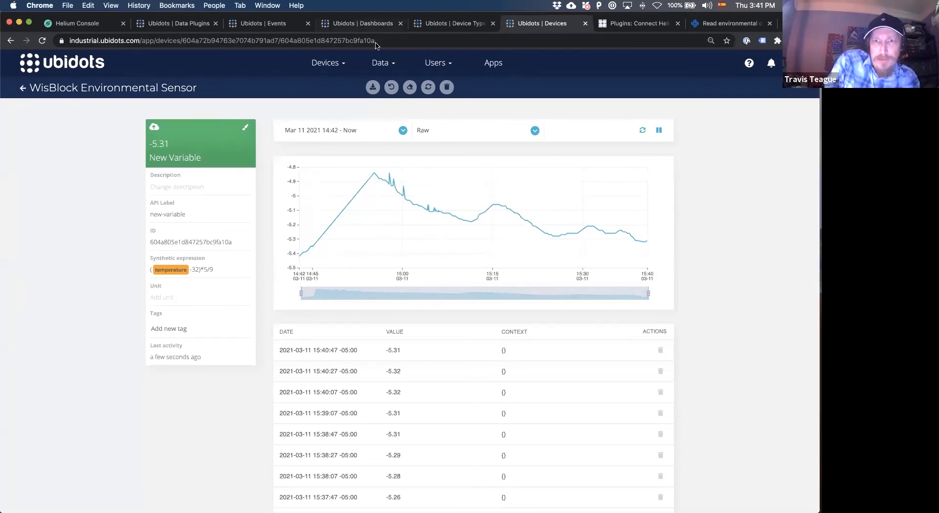
# Return to the Weather Map dashboard and look over its weather and WisBlock widgets.
pyautogui.click(371, 28)
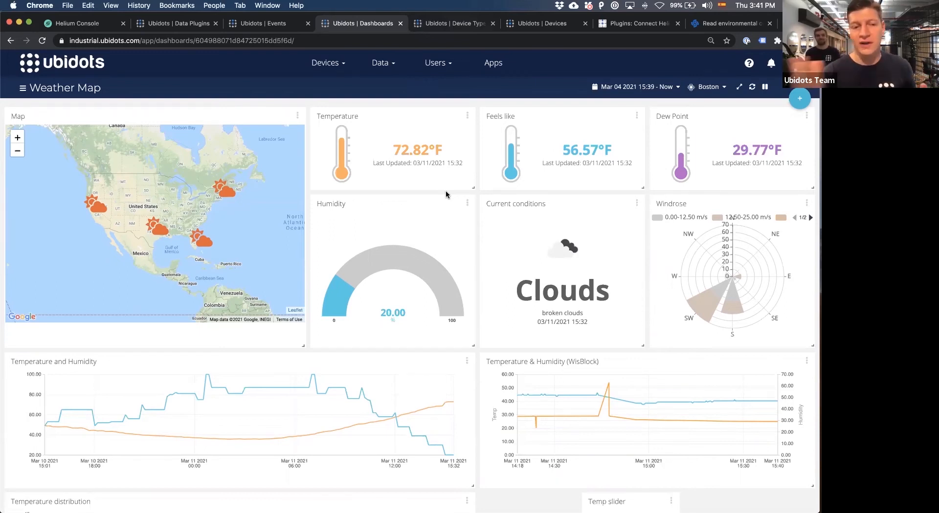
pyautogui.moveTo(445, 269)
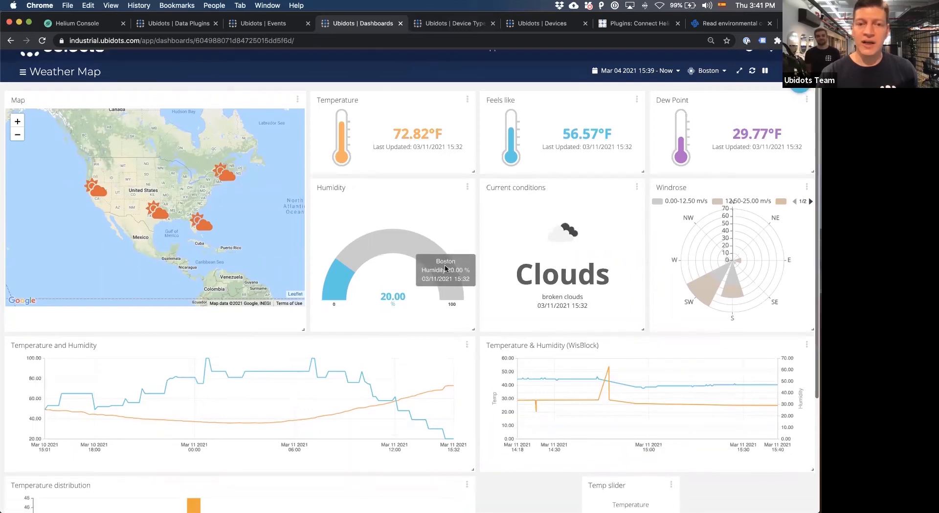
pyautogui.scroll(-1, 446, 269)
pyautogui.scroll(1, 445, 268)
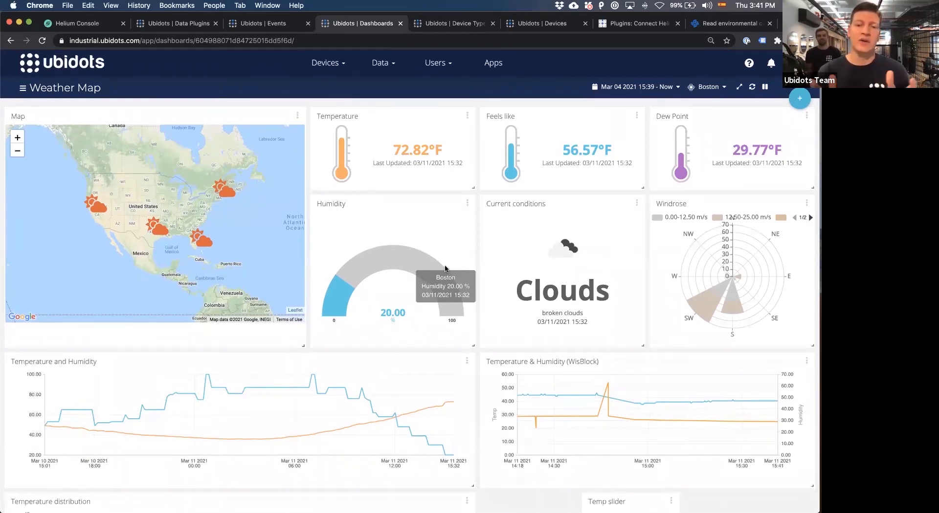
# Switch the dashboard's device from the map to Austin, Boston and finally Fort Lauderdale, and view the date range options without changing them.
pyautogui.click(160, 231)
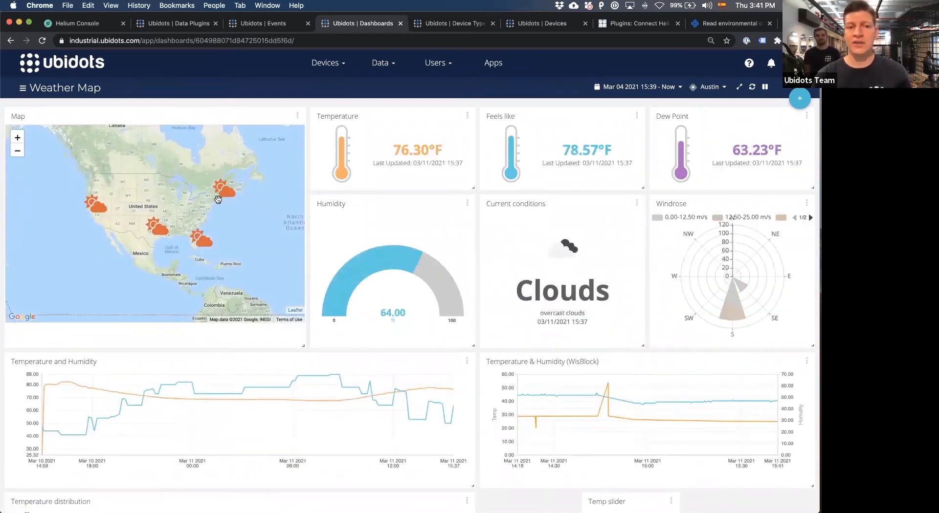
pyautogui.click(225, 198)
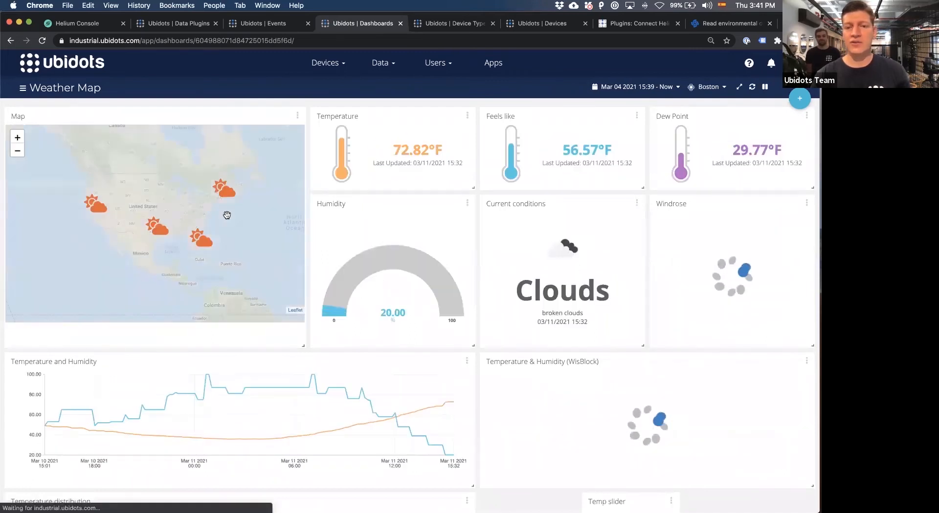
pyautogui.click(204, 243)
pyautogui.click(616, 89)
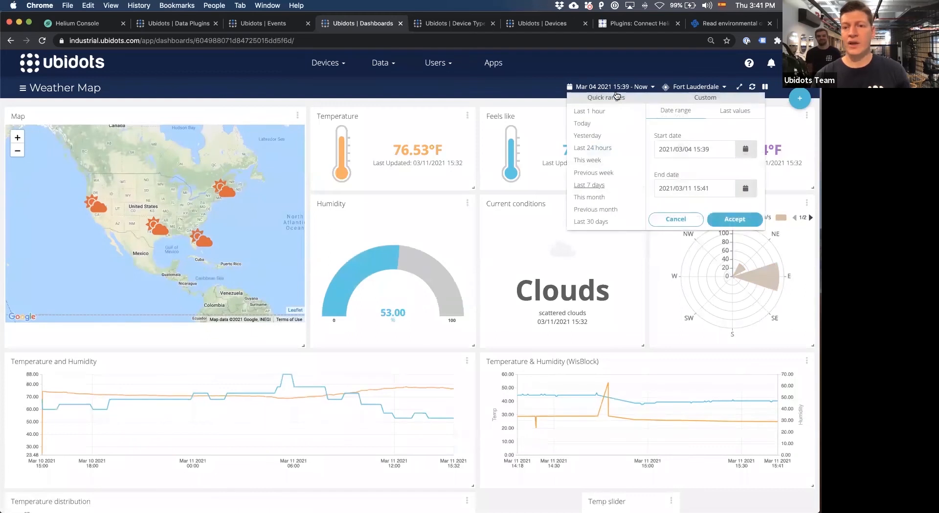
pyautogui.click(509, 106)
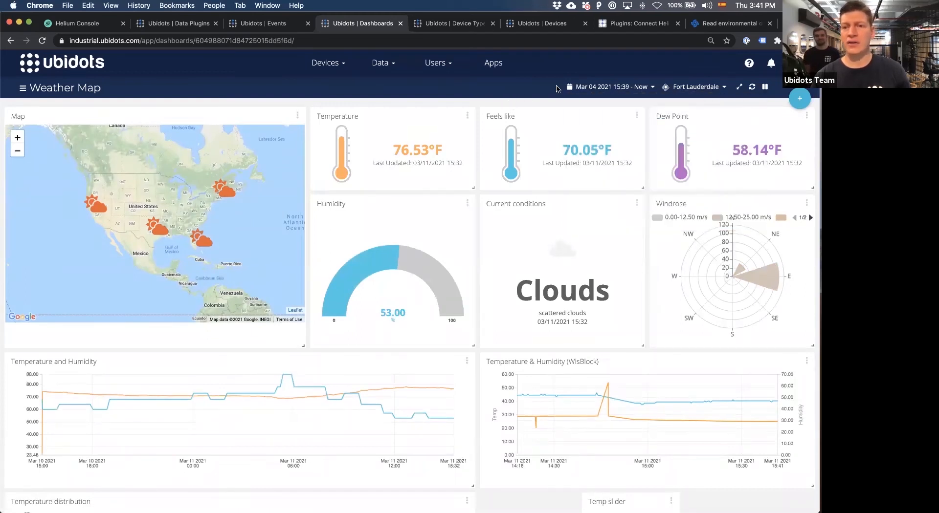
# Switch the Weather Map dashboard's device to Austin and look over its charts, temperature distribution and temperature slider.
pyautogui.moveTo(395, 282)
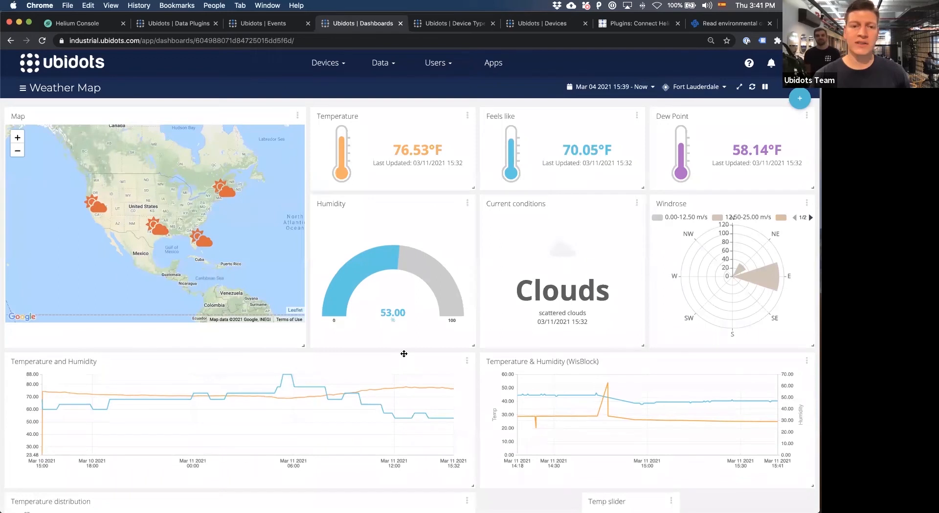
pyautogui.scroll(-5, 403, 353)
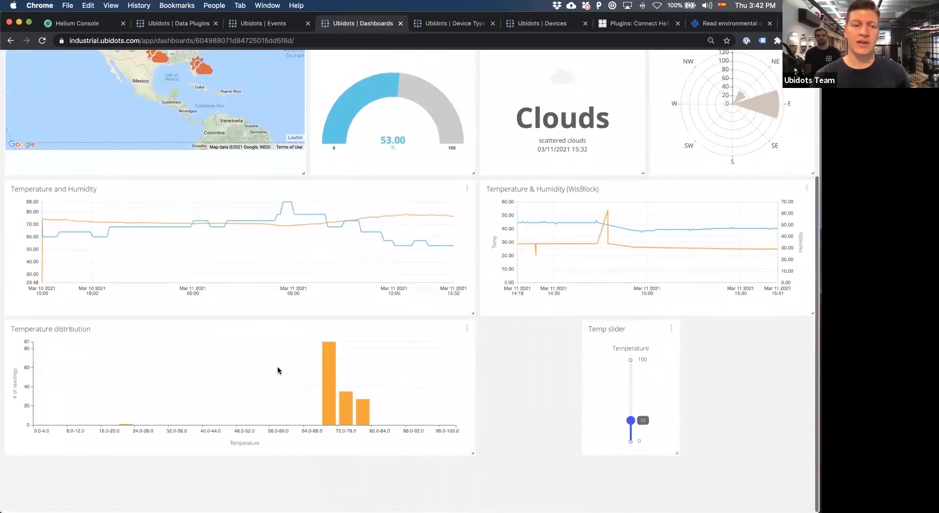
pyautogui.scroll(3, 318, 300)
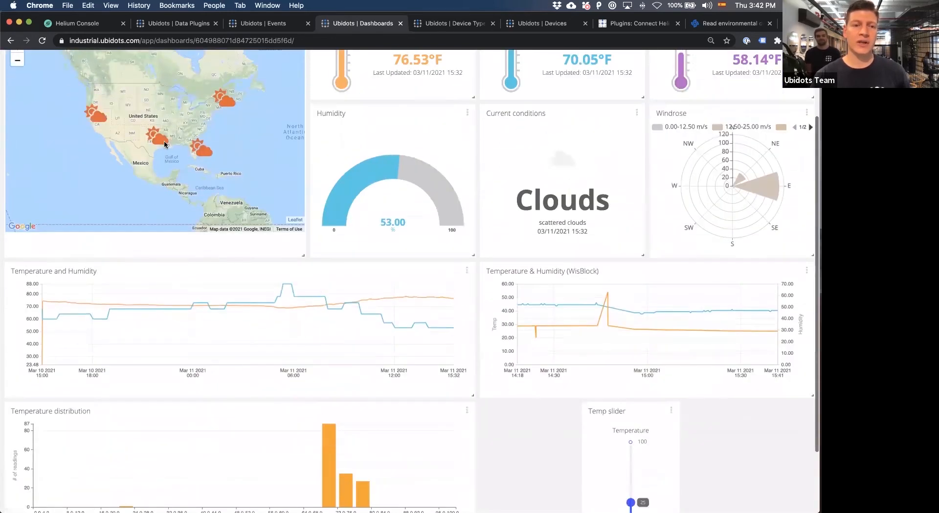
pyautogui.scroll(-3, 410, 352)
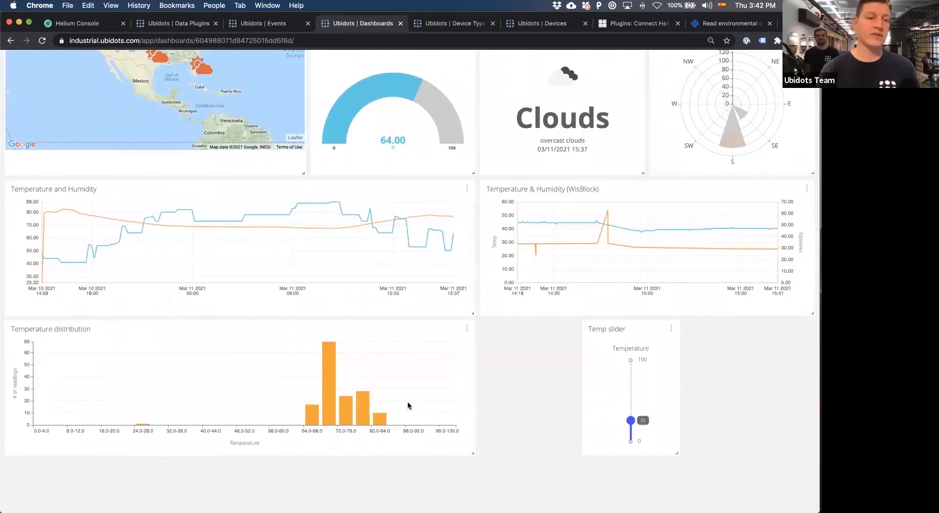
pyautogui.scroll(5, 549, 371)
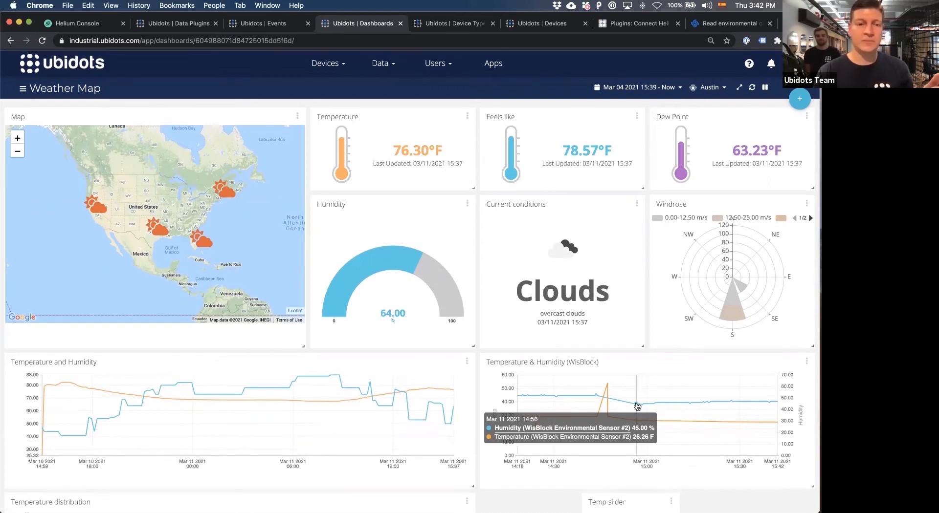
# Add a second marker group to the Map widget, using selected devices as markers with WisBlock Environmental Sensor #2 chosen.
pyautogui.click(297, 117)
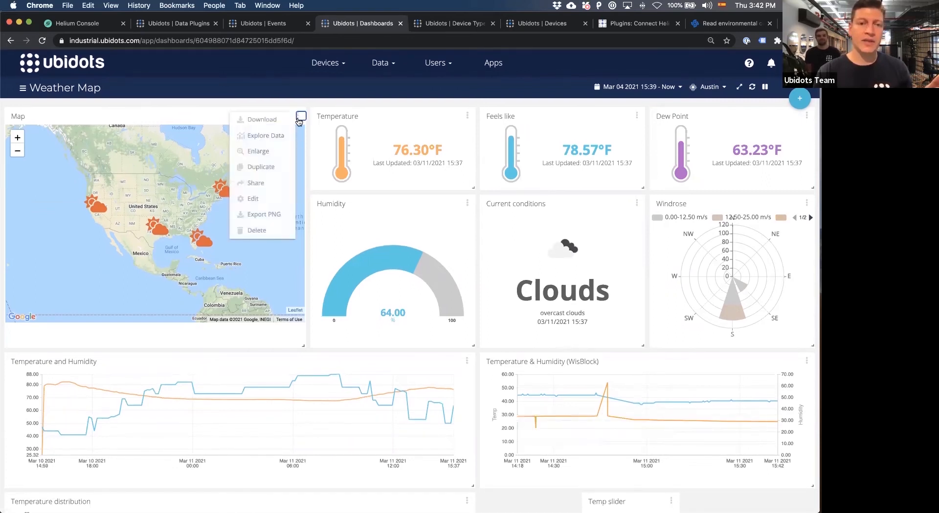
pyautogui.click(267, 199)
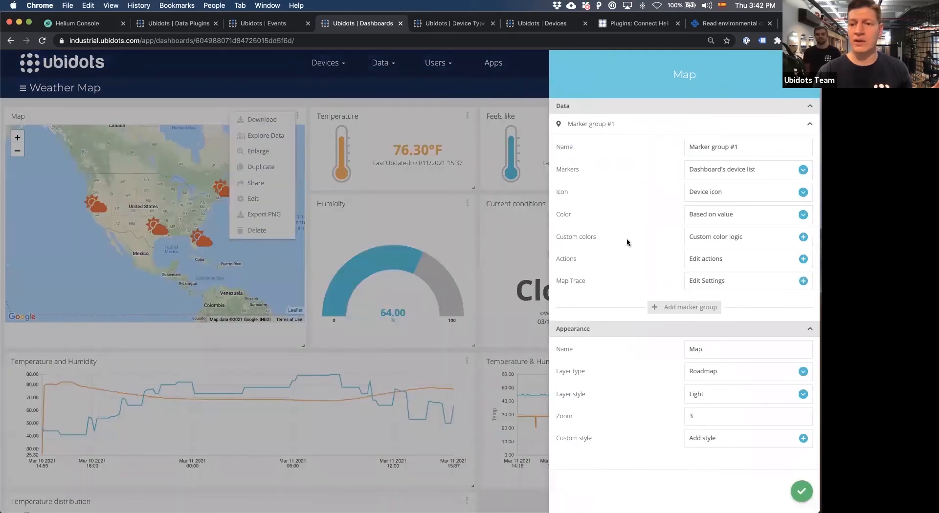
pyautogui.click(662, 306)
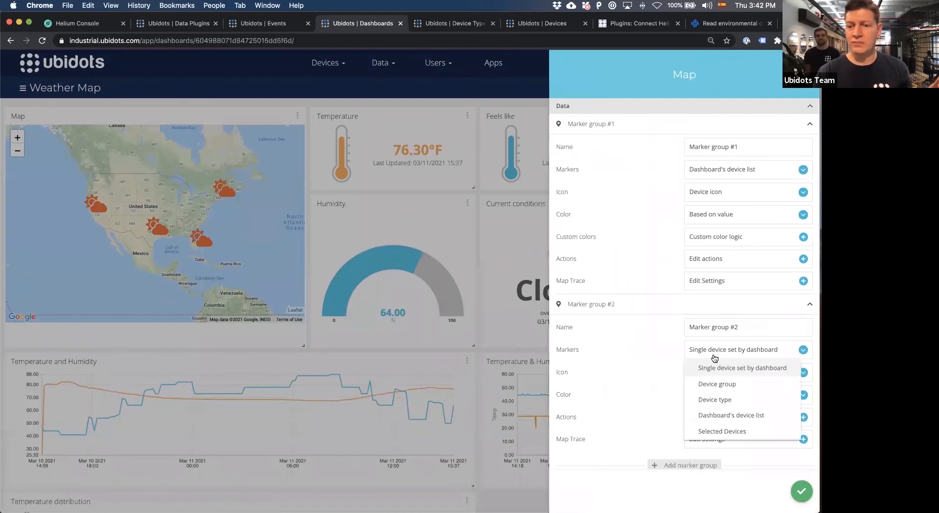
pyautogui.click(714, 430)
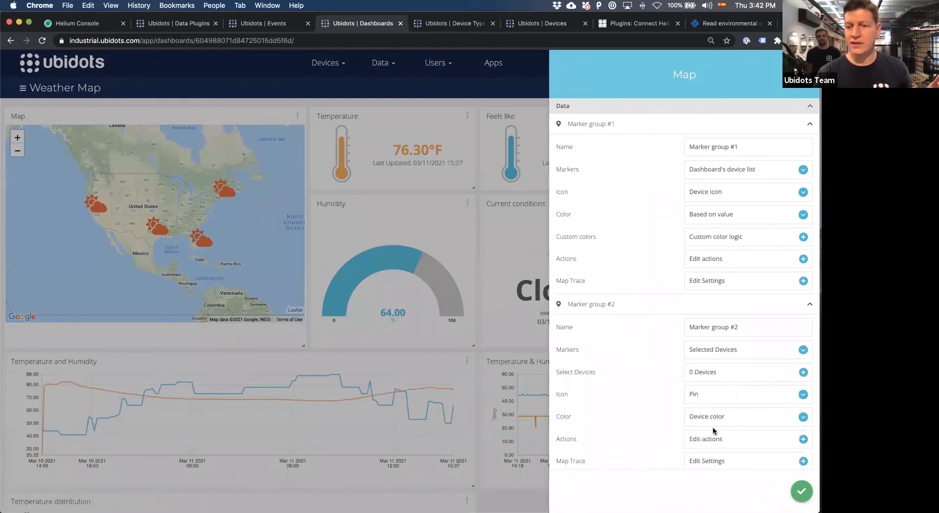
pyautogui.click(715, 372)
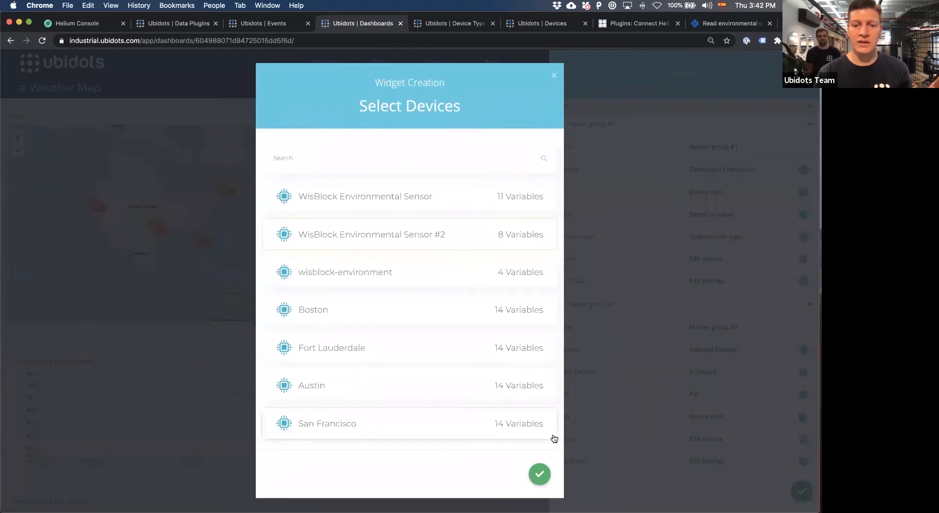
pyautogui.click(540, 475)
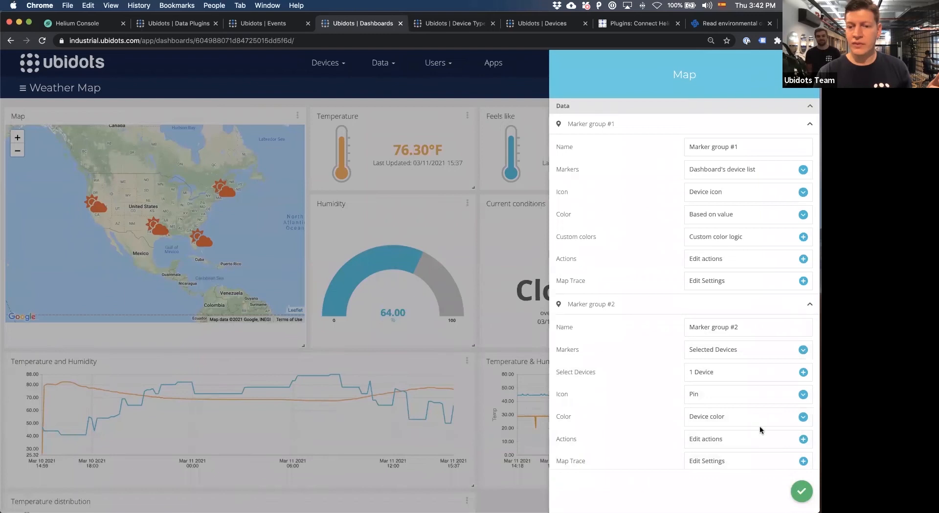
# Set Marker group #2 to use the device icon, save the Map widget, and reload the dashboard.
pyautogui.scroll(-2, 759, 426)
pyautogui.click(752, 360)
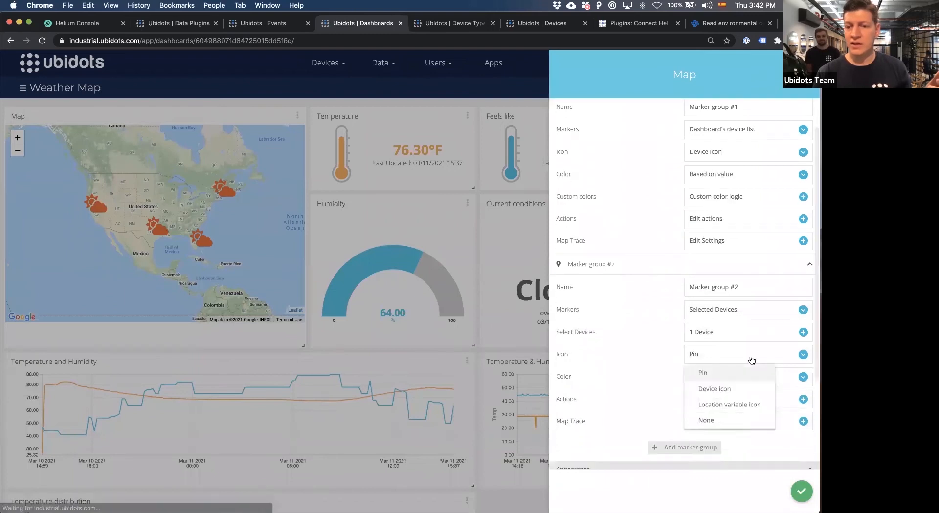
pyautogui.click(732, 388)
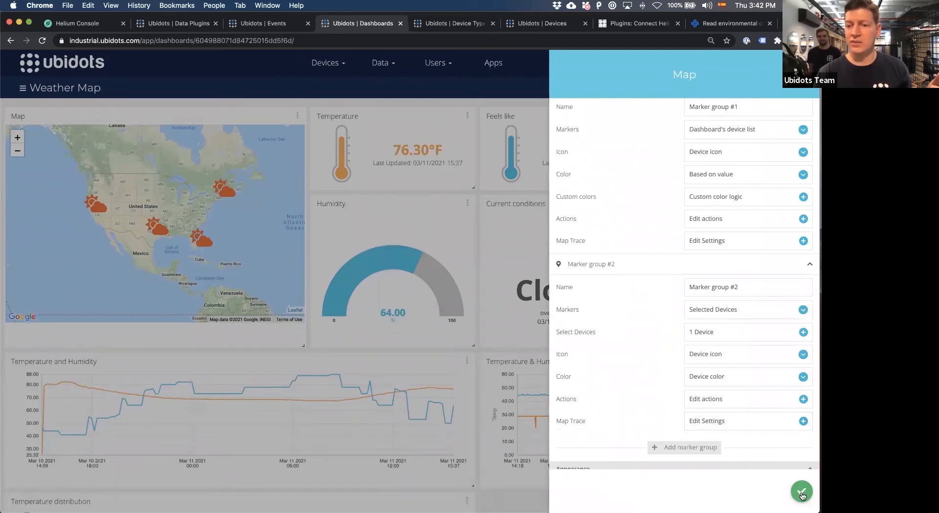
pyautogui.click(801, 493)
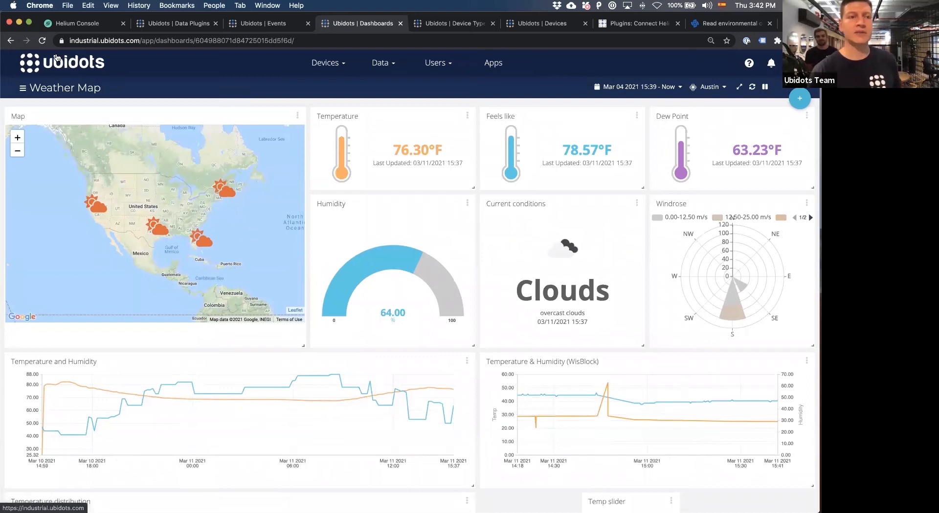
pyautogui.click(43, 41)
pyautogui.click(43, 41)
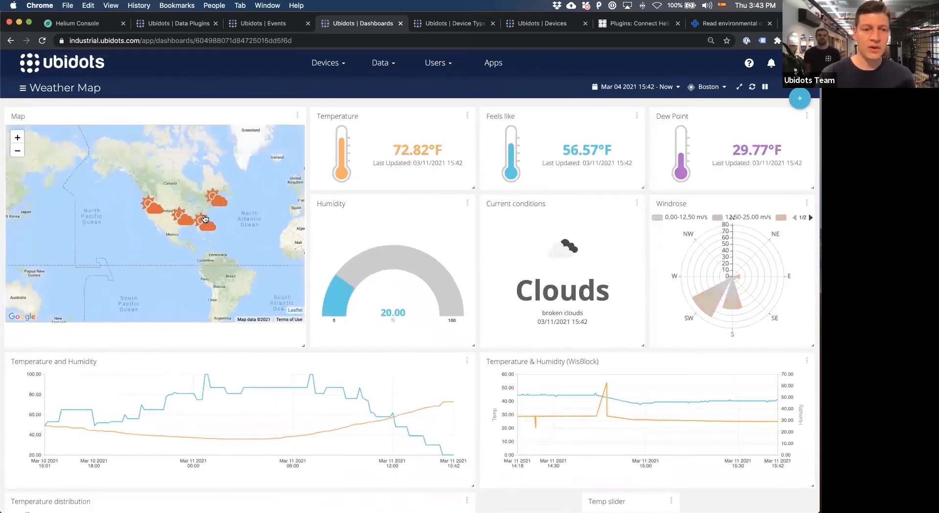
# Reopen the Map widget's settings, examine the custom color ranges of Marker group #1, and close them without changes.
pyautogui.click(297, 115)
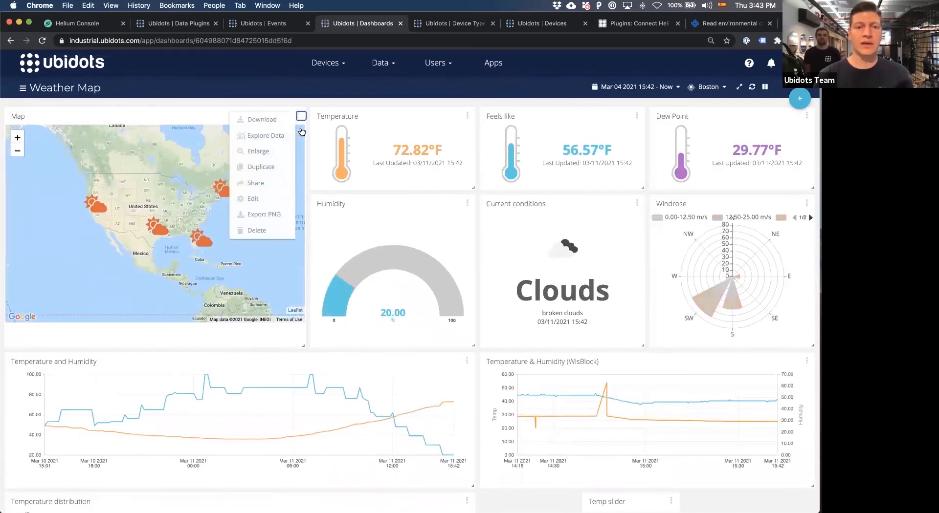
pyautogui.click(253, 199)
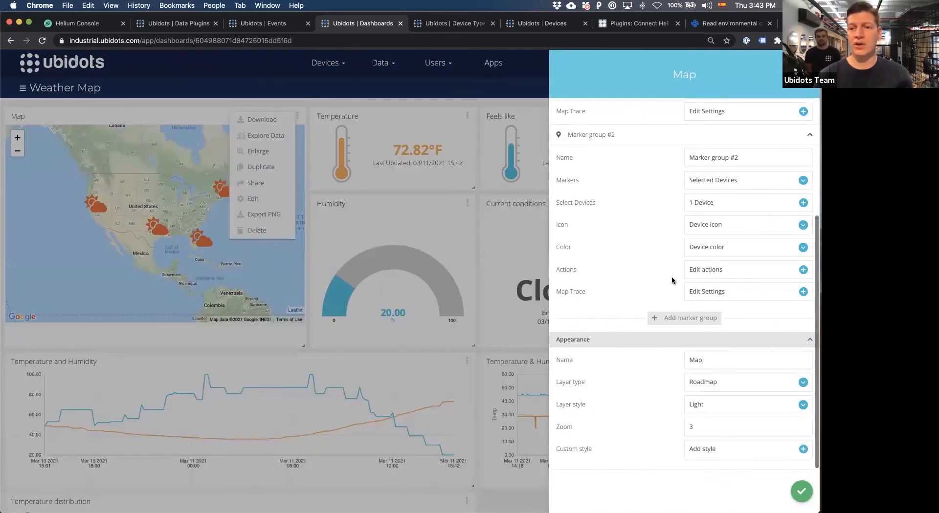
pyautogui.scroll(5, 704, 247)
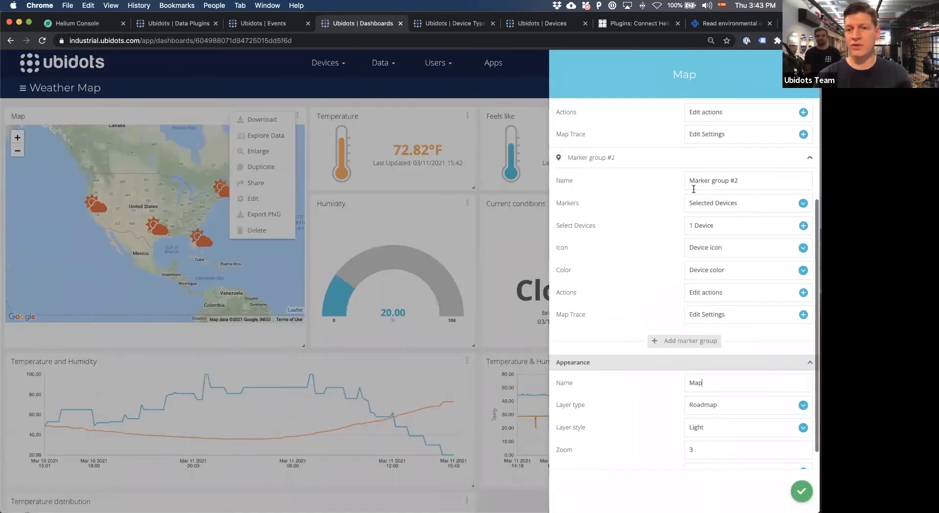
pyautogui.click(716, 211)
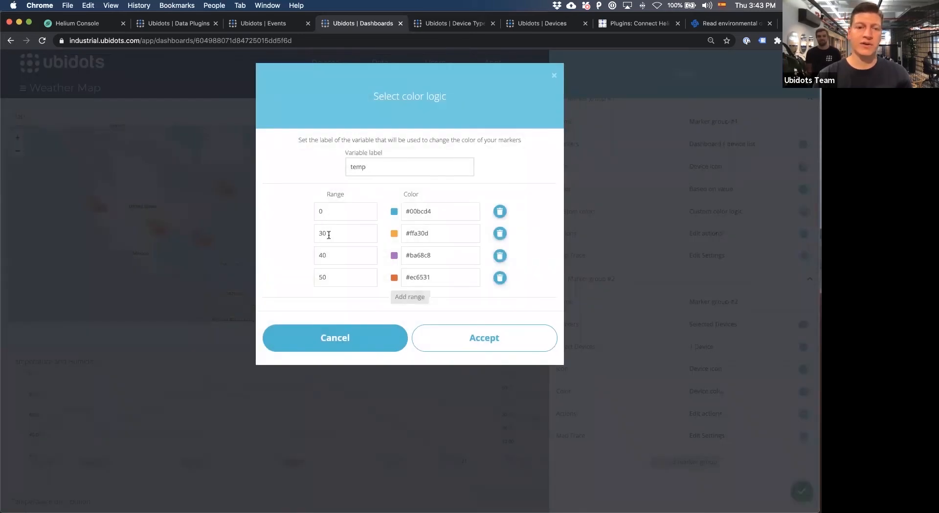
pyautogui.doubleClick(412, 211)
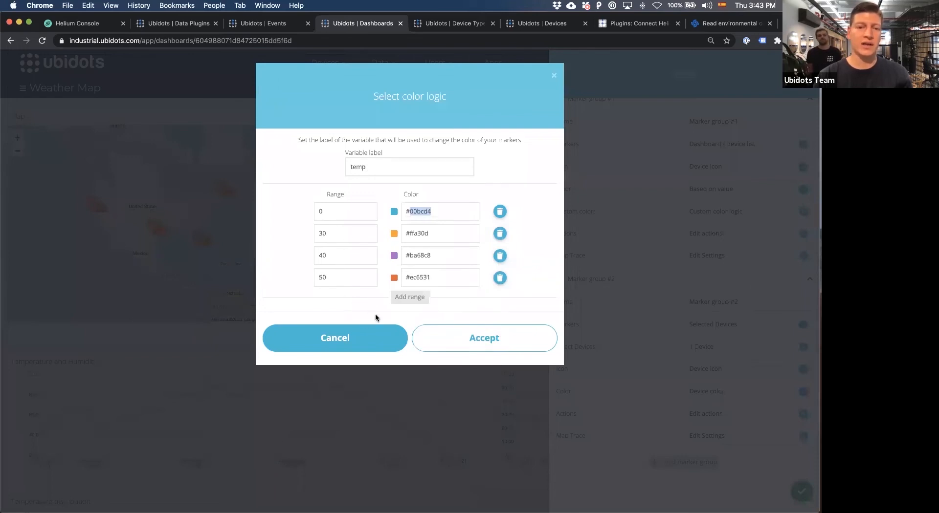
pyautogui.click(356, 337)
pyautogui.click(432, 304)
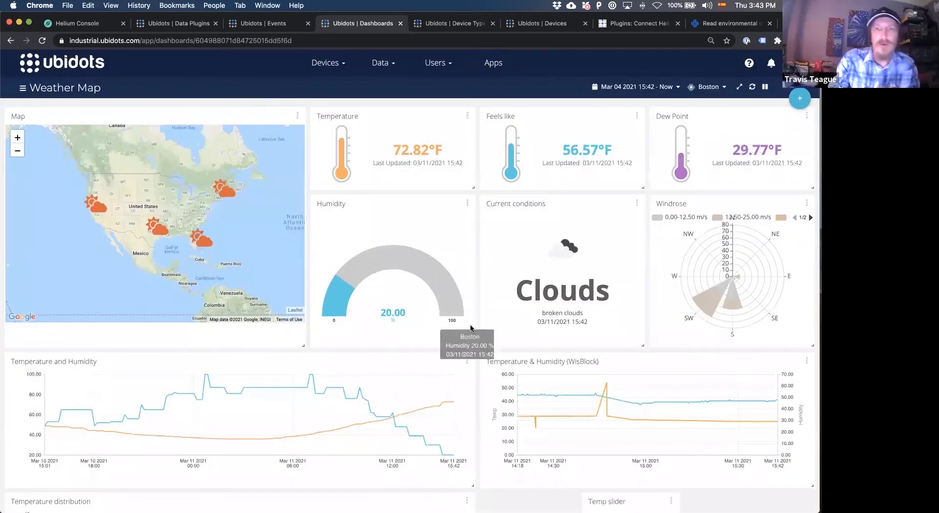
pyautogui.scroll(-1, 472, 329)
pyautogui.scroll(-3, 471, 328)
pyautogui.scroll(5, 471, 327)
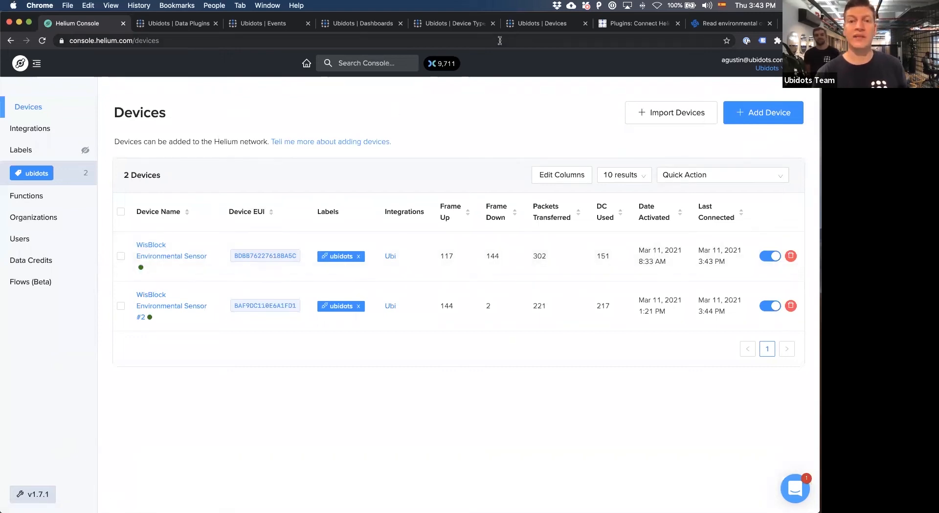
# Switch to the Ubidots Devices page, open the full device list, and show it as a table.
pyautogui.click(519, 30)
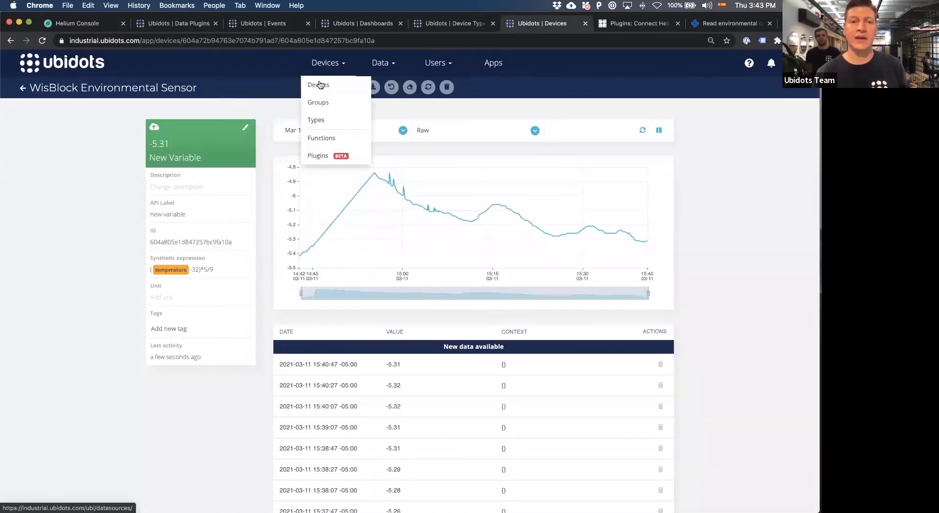
pyautogui.click(318, 84)
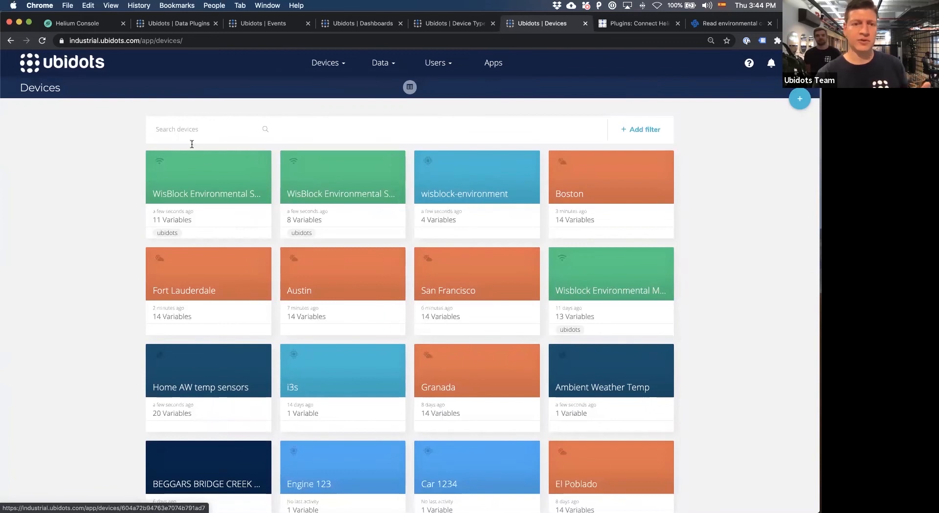
pyautogui.click(410, 89)
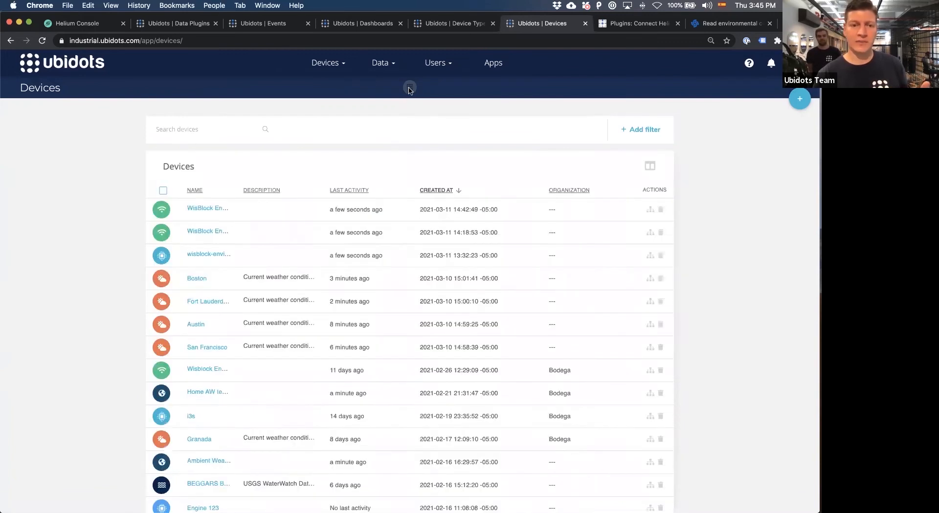
# Hide the Last activity, Created At and Organization columns in the device table.
pyautogui.click(650, 166)
pyautogui.click(613, 218)
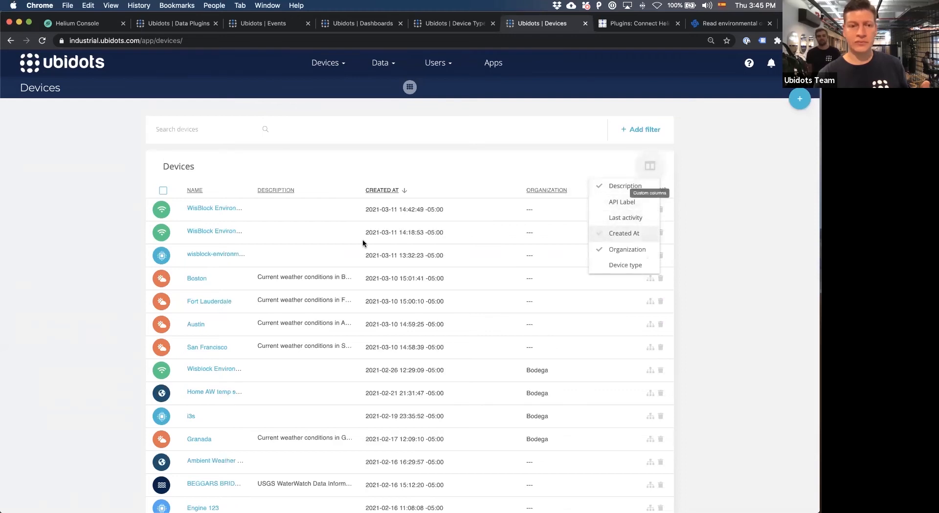
pyautogui.click(633, 234)
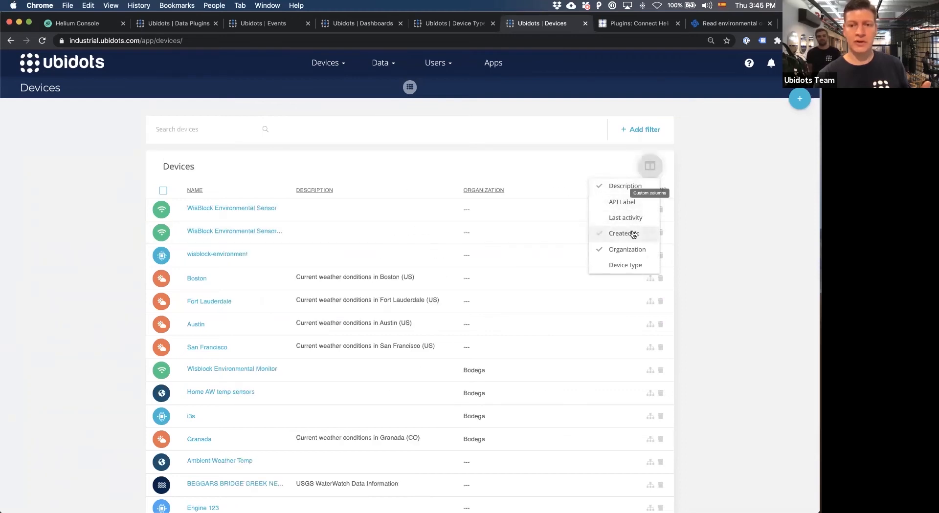
pyautogui.click(615, 250)
pyautogui.click(111, 236)
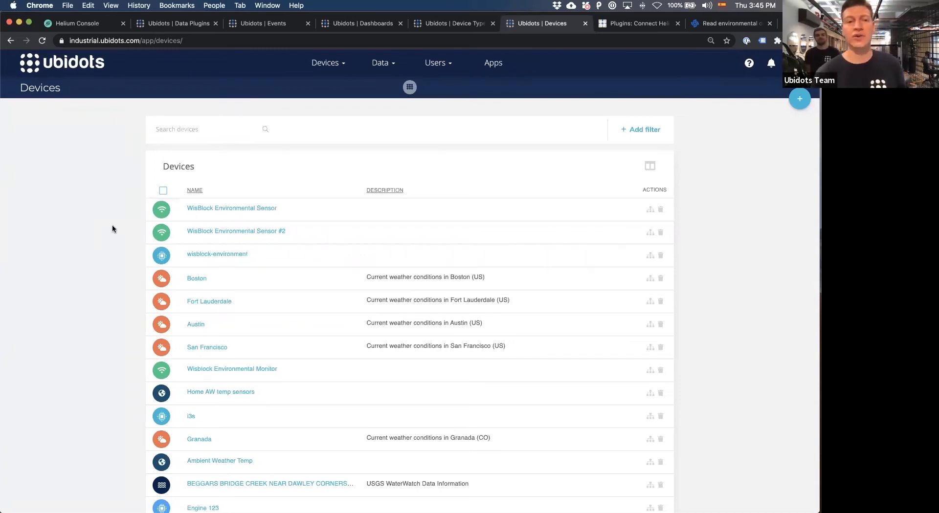
# Open the options for adding devices to the device list.
pyautogui.click(805, 104)
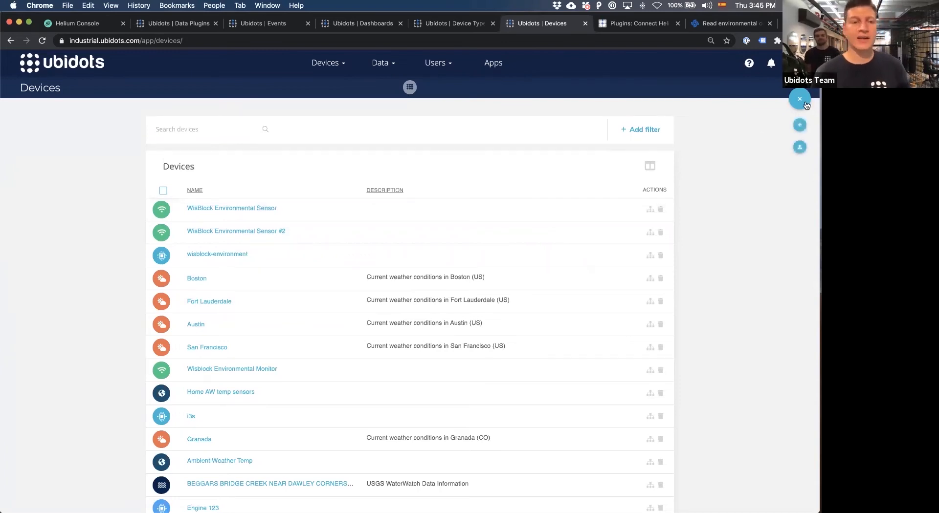
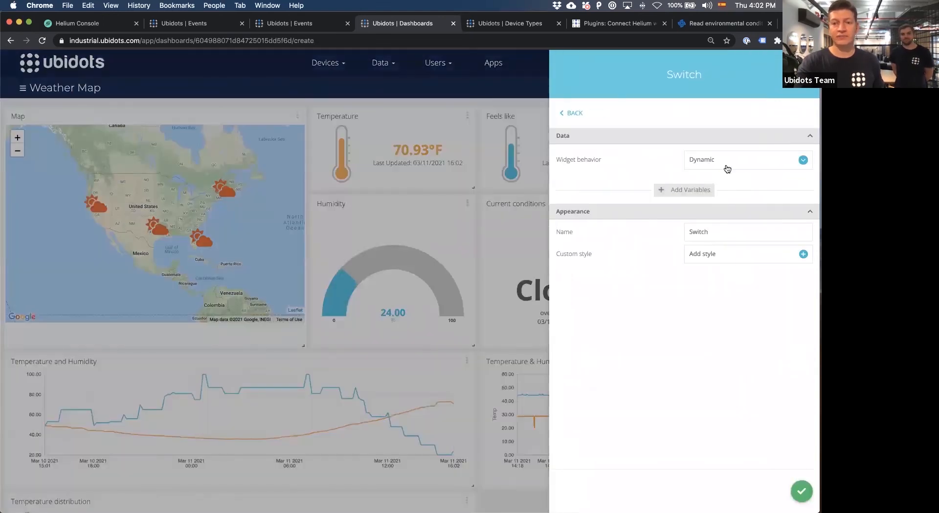
# Set the Switch widget's behavior to Static and assign it the Port variable of the WisBlock Environmental Sensor.
pyautogui.click(726, 160)
pyautogui.click(713, 195)
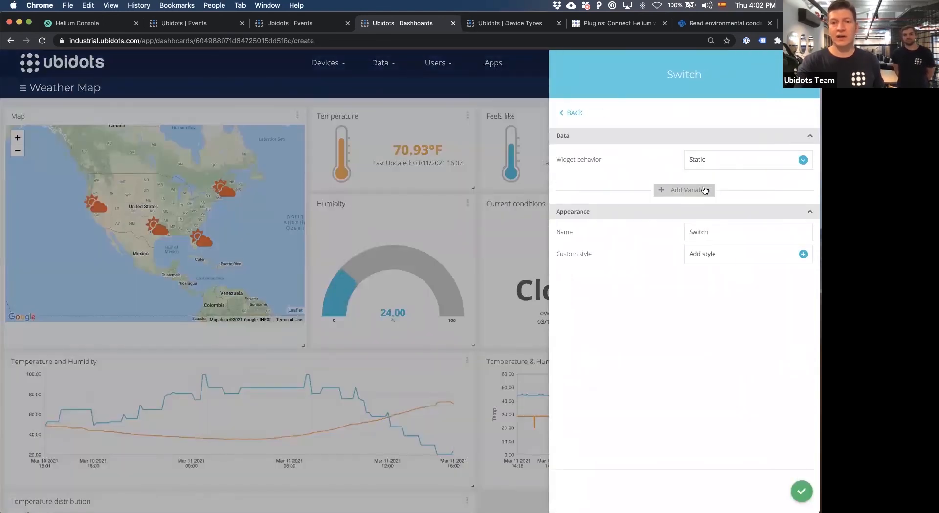
pyautogui.click(697, 187)
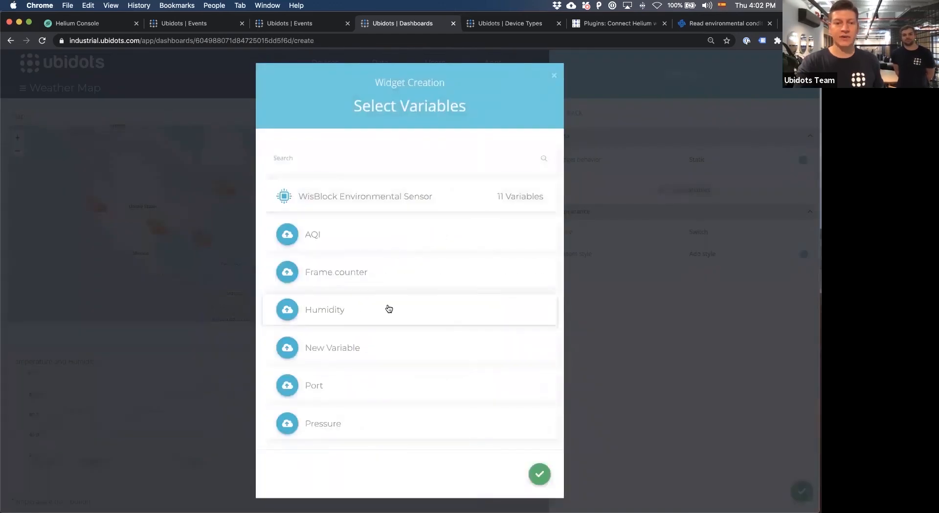
pyautogui.scroll(-2, 420, 240)
pyautogui.scroll(-3, 421, 239)
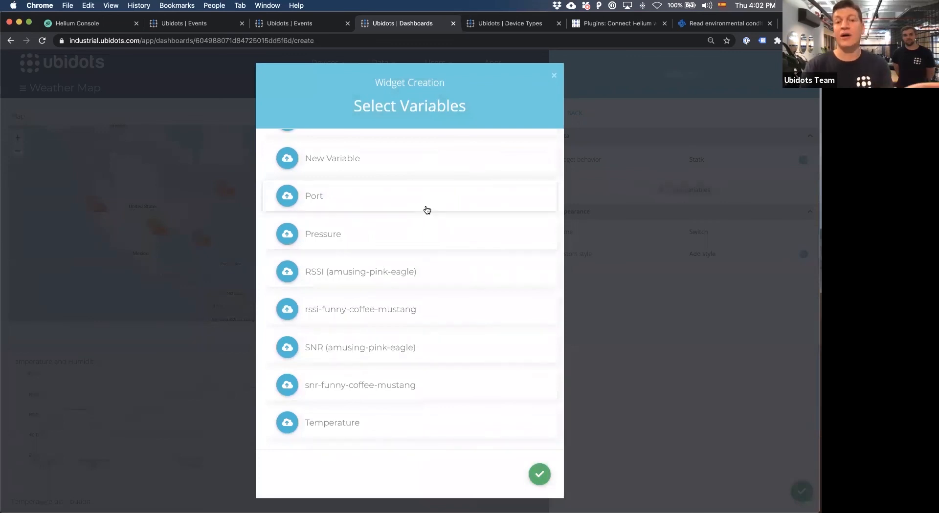
pyautogui.click(427, 210)
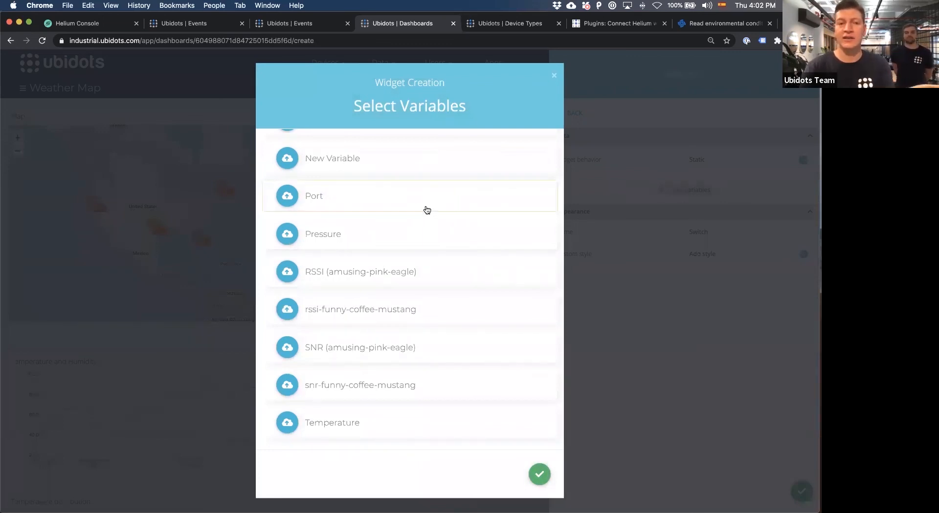
pyautogui.click(540, 474)
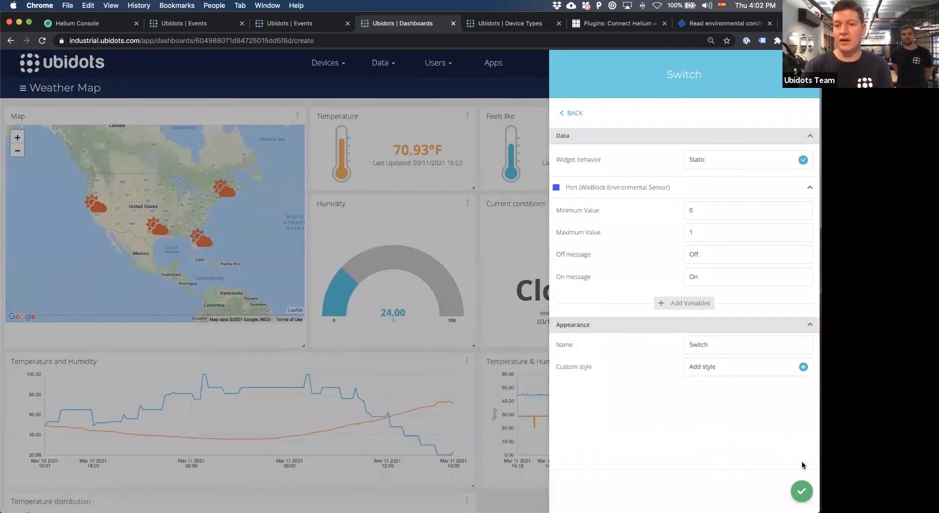
# Set the Switch widget's On message to "Send downlink" and create the widget.
pyautogui.click(689, 279)
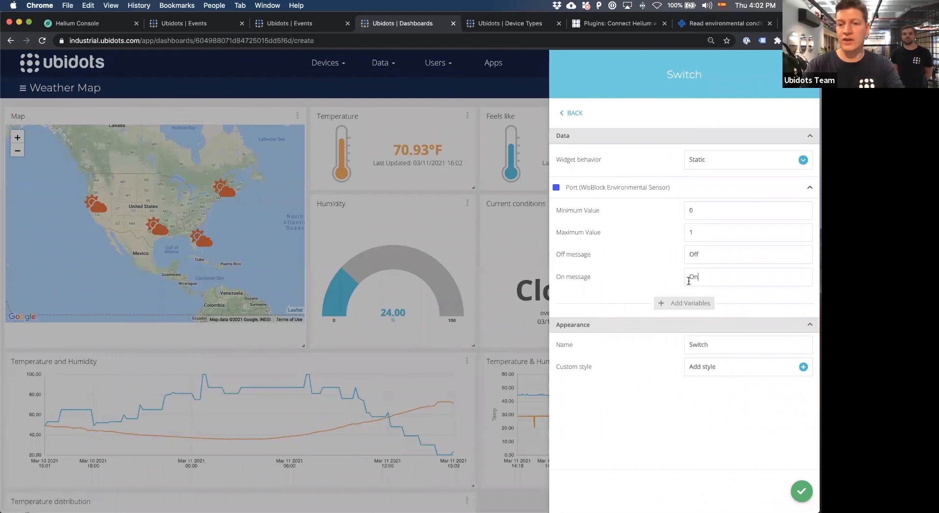
pyautogui.write('Send downlin')
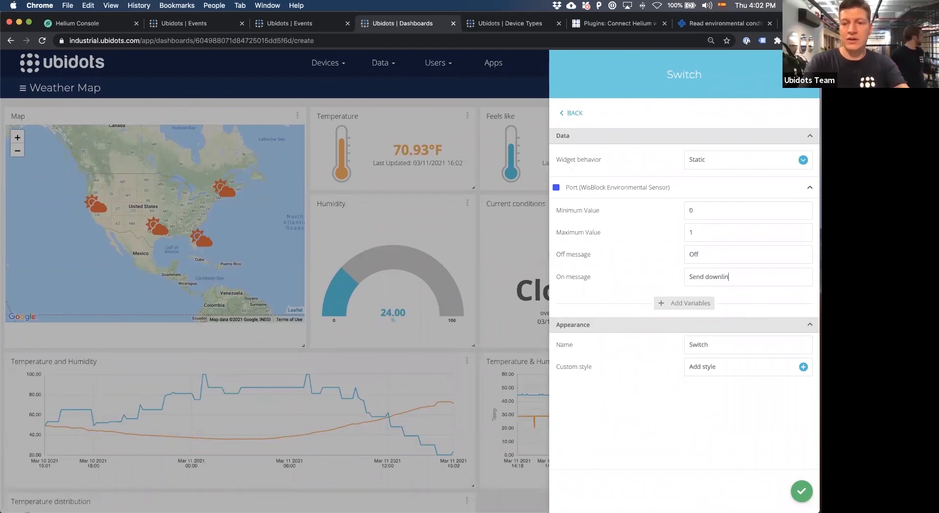
pyautogui.write('k')
pyautogui.click(802, 495)
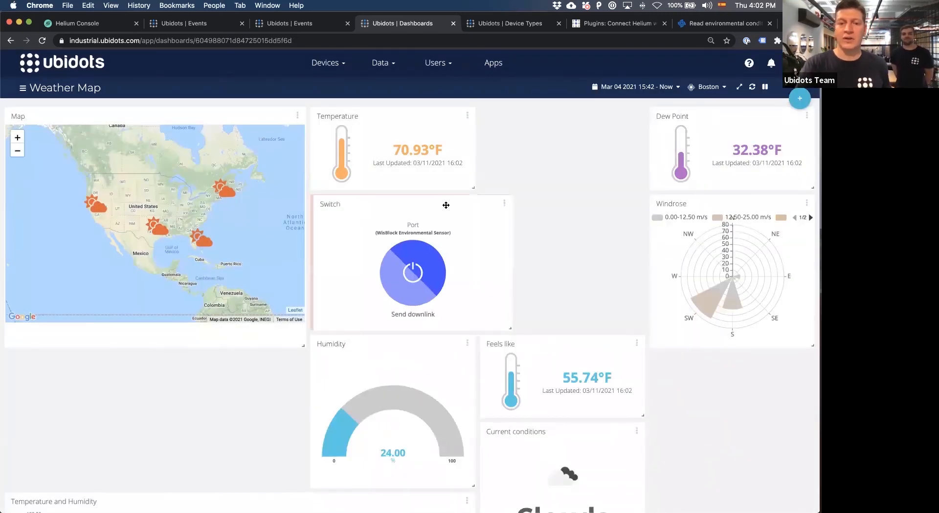
# Move the Switch widget directly below the Current conditions widget and toggle the switch to test it.
pyautogui.moveTo(446, 204); pyautogui.dragTo(616, 373)
pyautogui.click(589, 426)
pyautogui.click(588, 426)
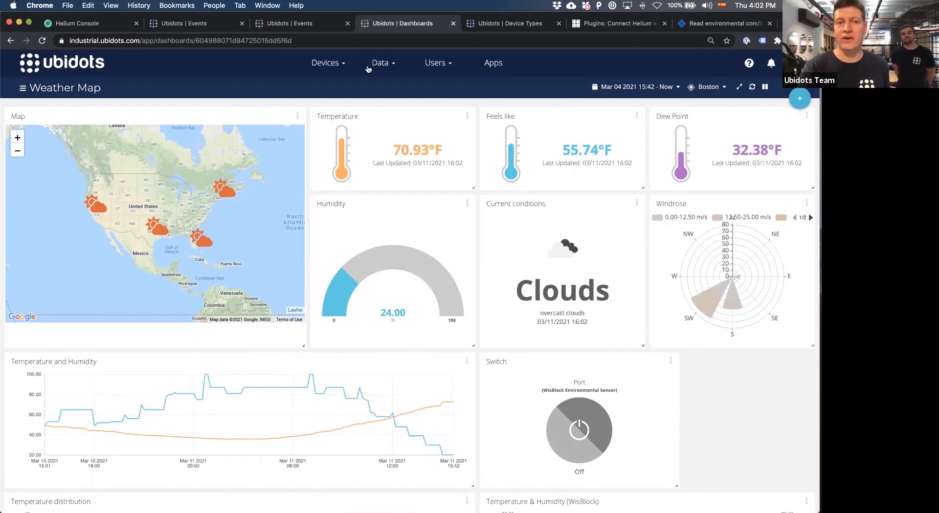
# In the event being created, set the trigger to the WisBlock Environmental Sensor's Port variable being equal to 1.
pyautogui.click(296, 28)
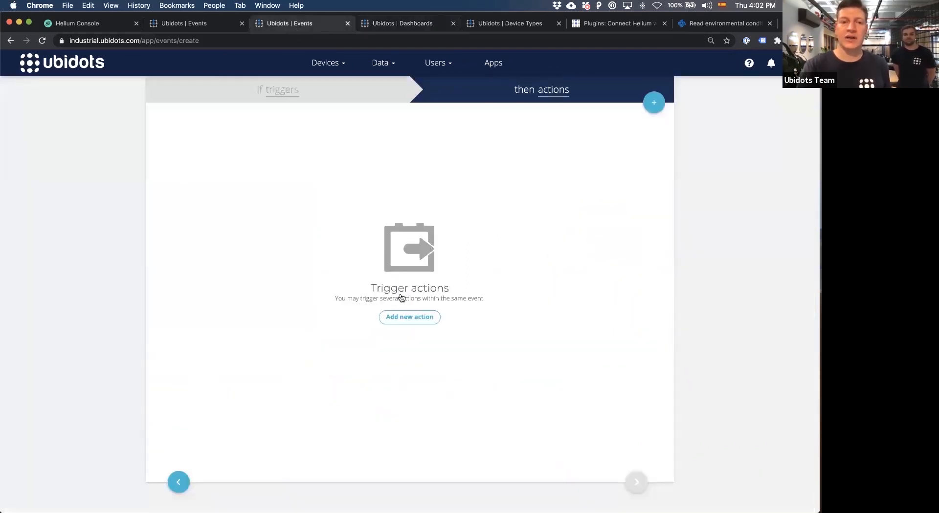
pyautogui.click(329, 92)
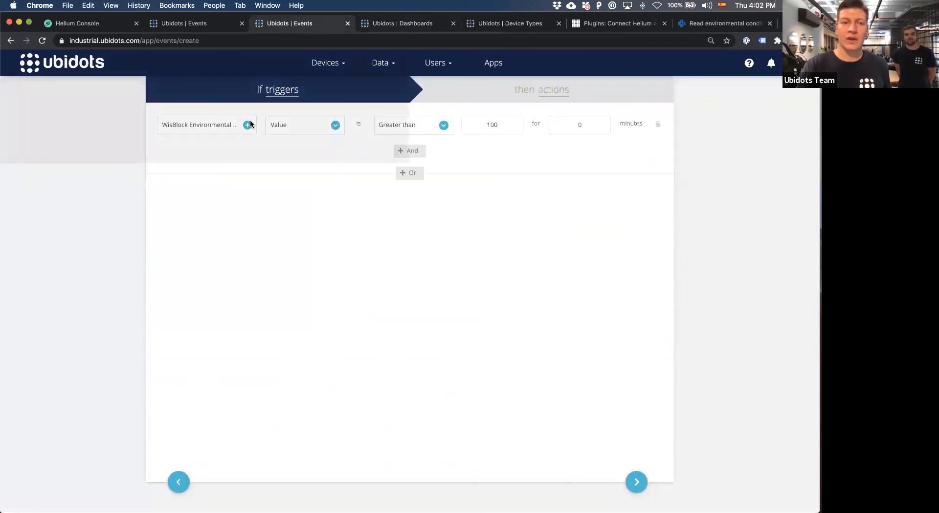
pyautogui.click(248, 125)
pyautogui.click(369, 213)
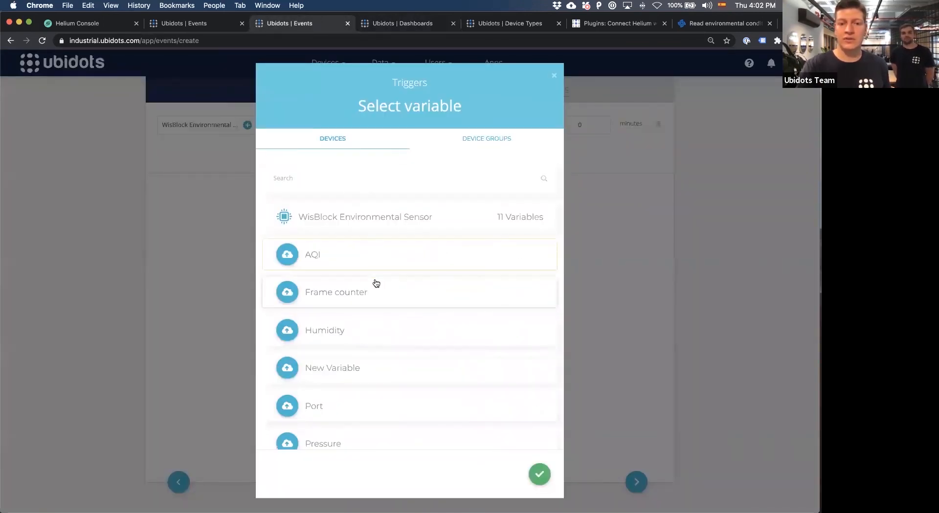
pyautogui.scroll(-3, 376, 283)
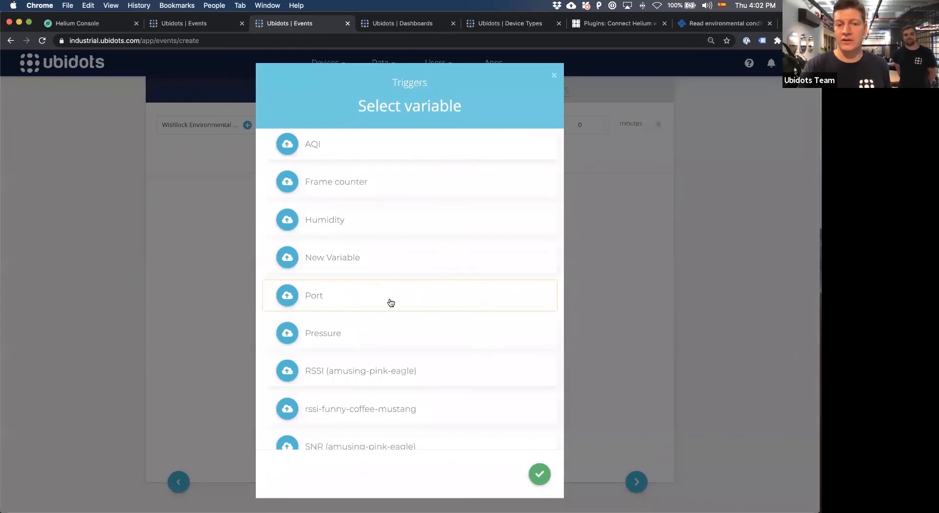
pyautogui.click(544, 476)
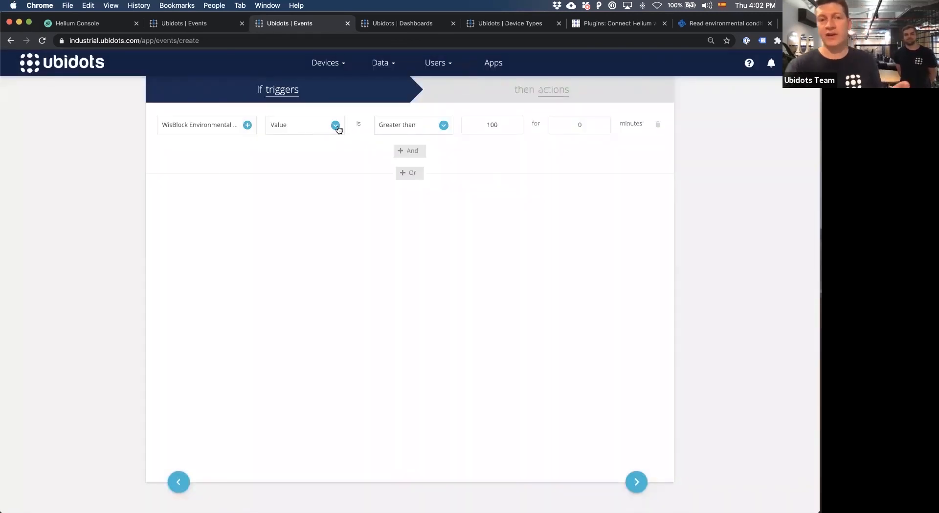
pyautogui.click(425, 124)
pyautogui.click(417, 142)
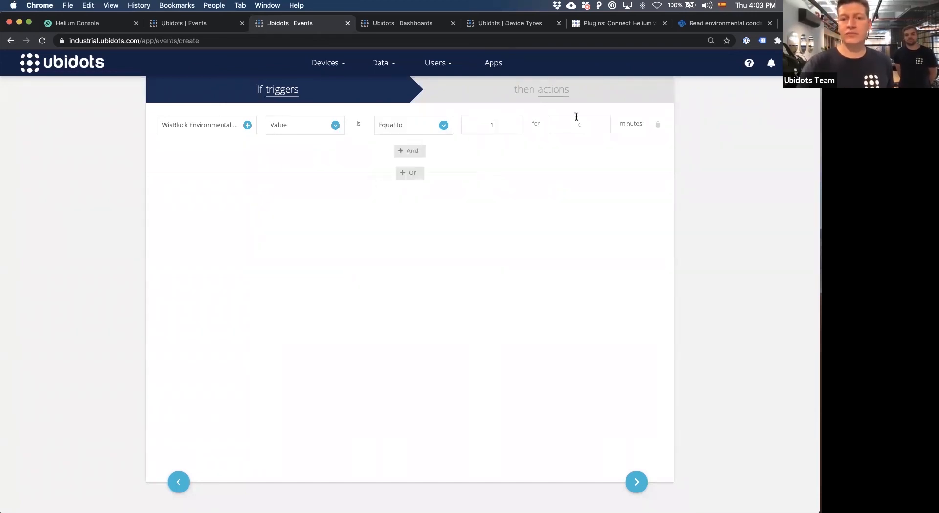
# Add a Trigger WebHook action to the event.
pyautogui.click(538, 97)
pyautogui.click(645, 103)
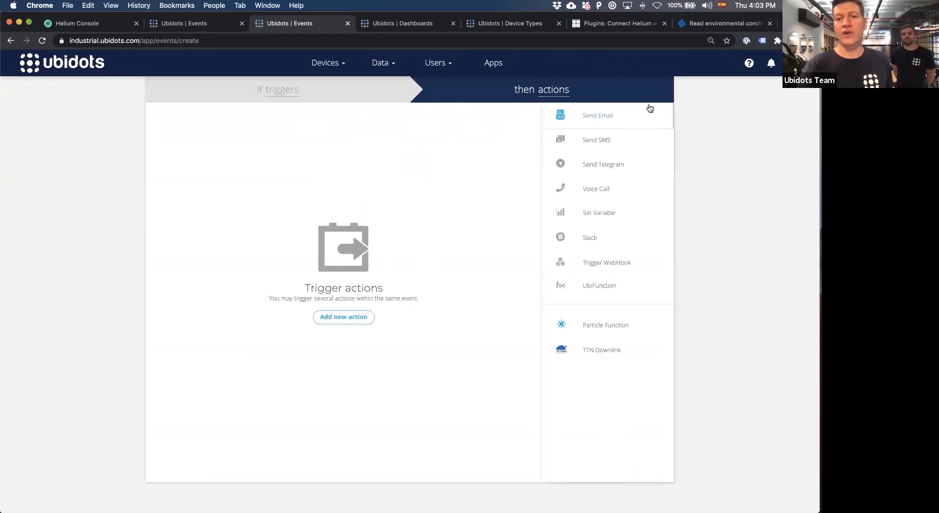
pyautogui.click(602, 264)
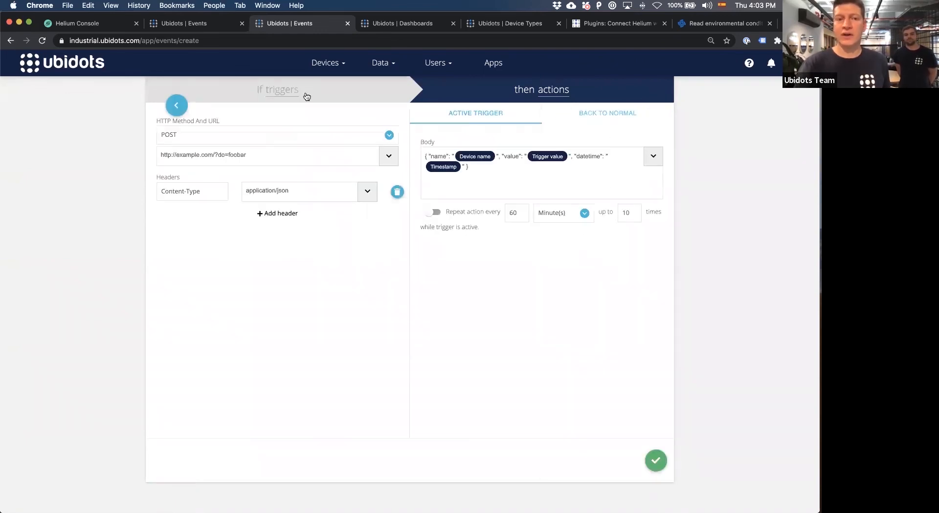
# Highlight the webhook's example URL and its request body to review what a downlink call has to define.
pyautogui.moveTo(278, 161); pyautogui.dragTo(149, 147)
pyautogui.tripleClick(162, 152)
pyautogui.click(162, 151)
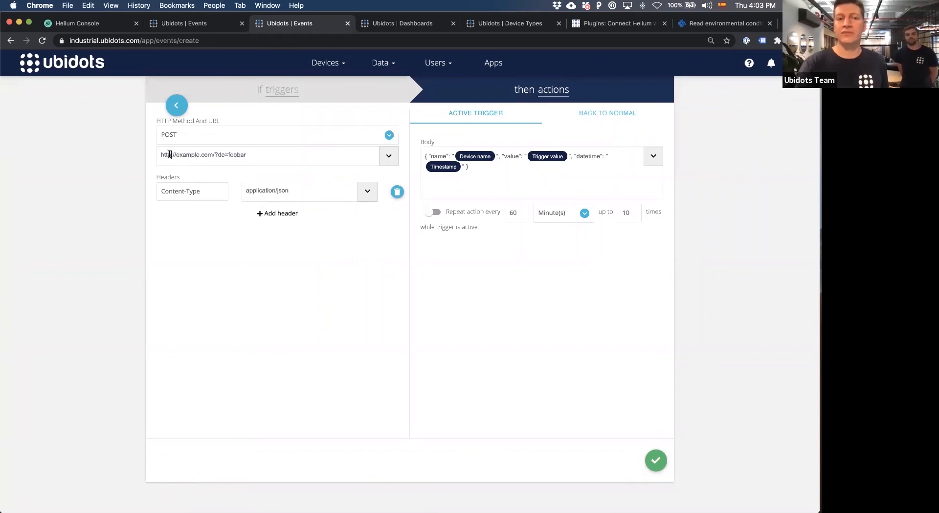
pyautogui.tripleClick(169, 154)
pyautogui.moveTo(501, 177); pyautogui.dragTo(419, 151)
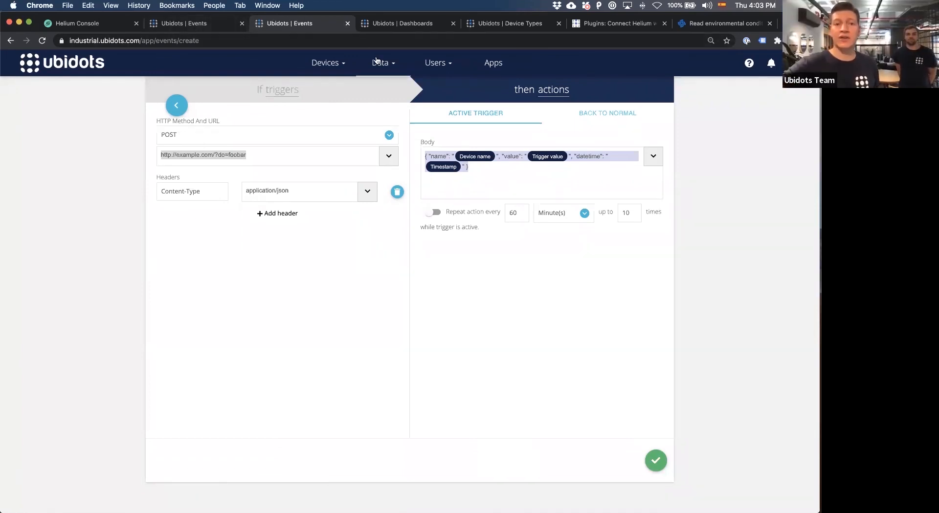
# Return to the Weather Map dashboard and start a new Manual input widget with Static behavior.
pyautogui.click(412, 24)
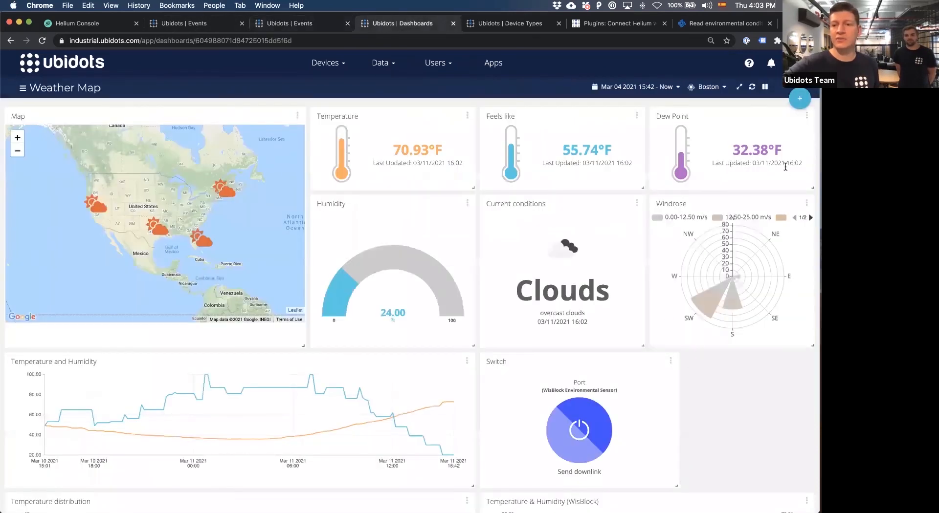
pyautogui.click(800, 99)
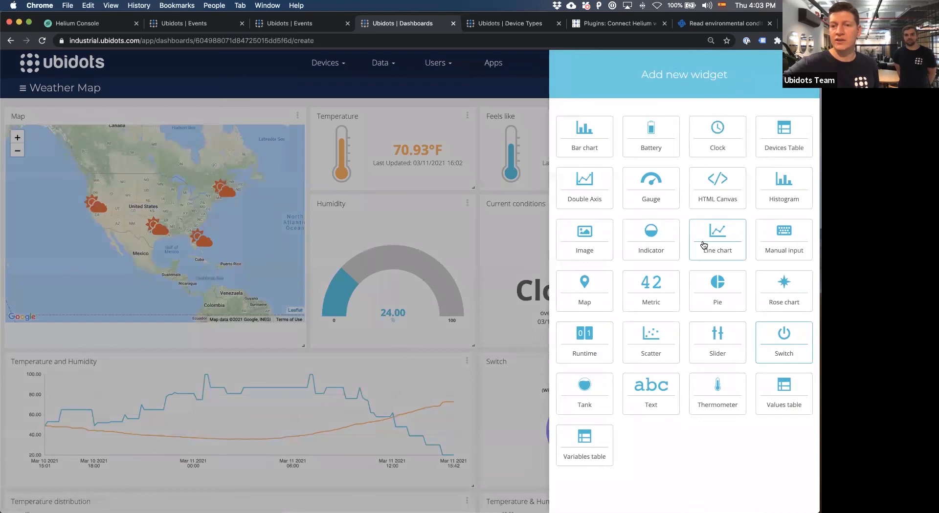
pyautogui.click(788, 239)
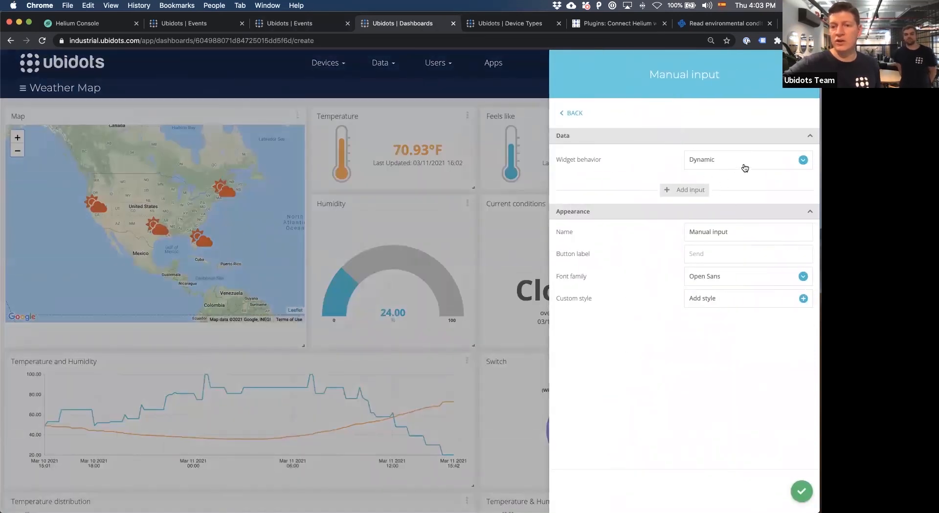
pyautogui.click(738, 166)
pyautogui.click(727, 194)
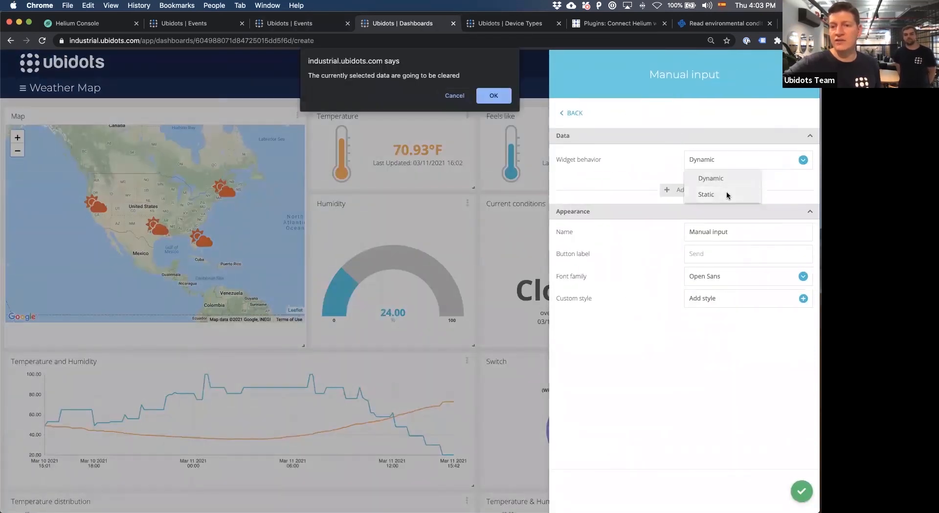
pyautogui.click(500, 100)
# Add a Value input to the Manual input widget, using the Port variable of the WisBlock Environmental Sensor.
pyautogui.click(665, 189)
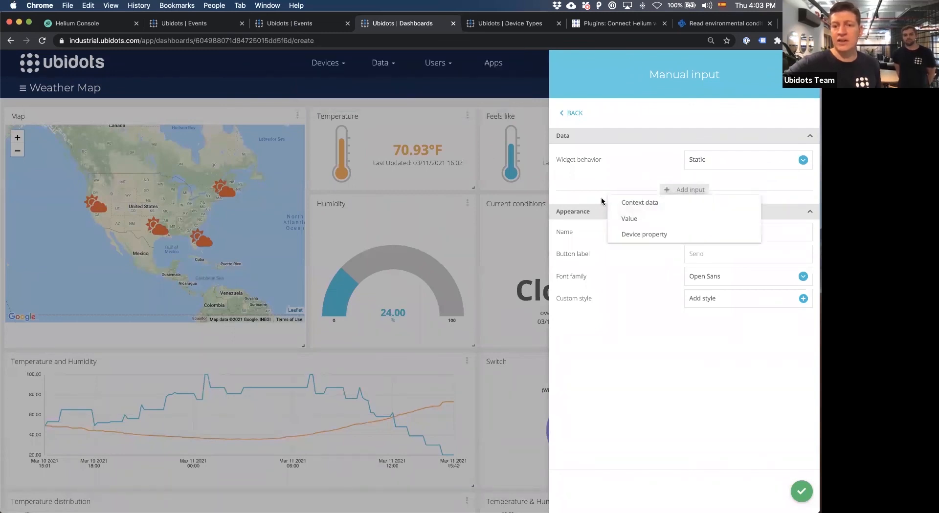
pyautogui.click(628, 217)
pyautogui.click(352, 202)
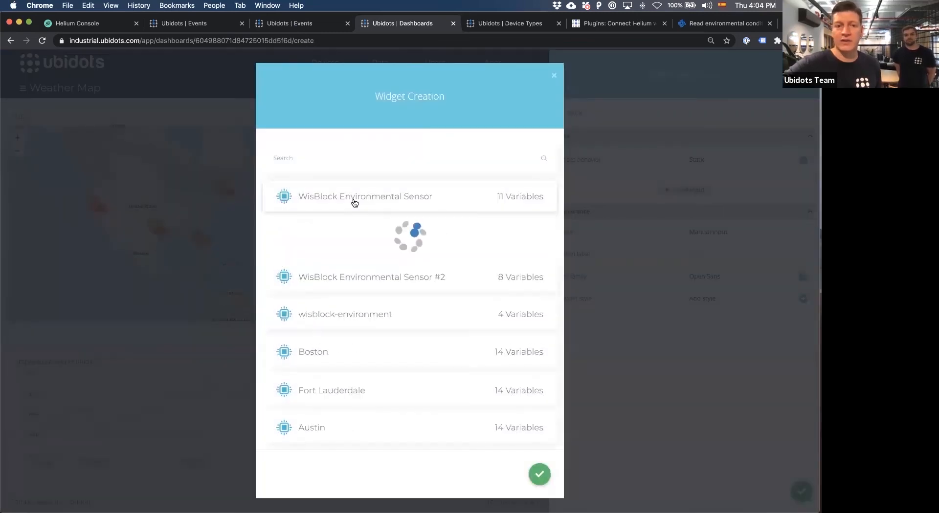
pyautogui.click(401, 391)
pyautogui.click(540, 477)
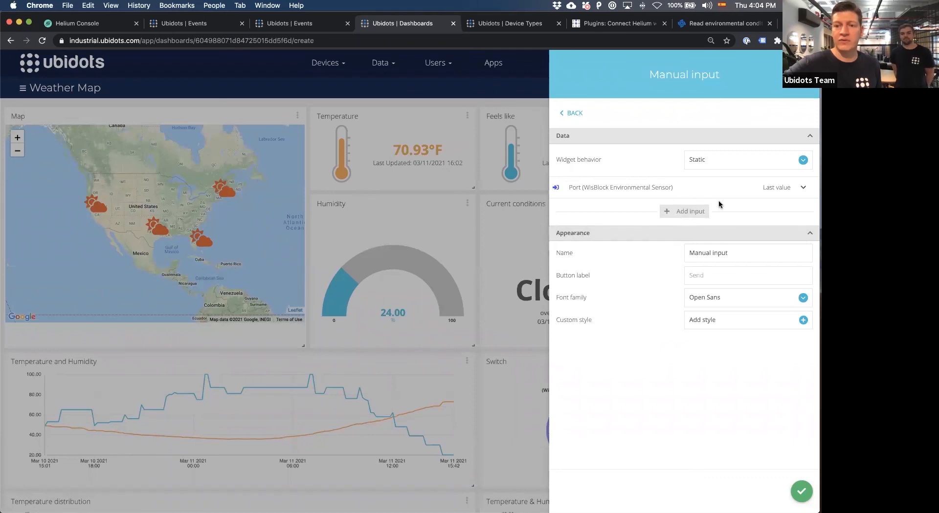
# Expand the Port input's settings and examine the input types that can be added to the widget.
pyautogui.click(802, 189)
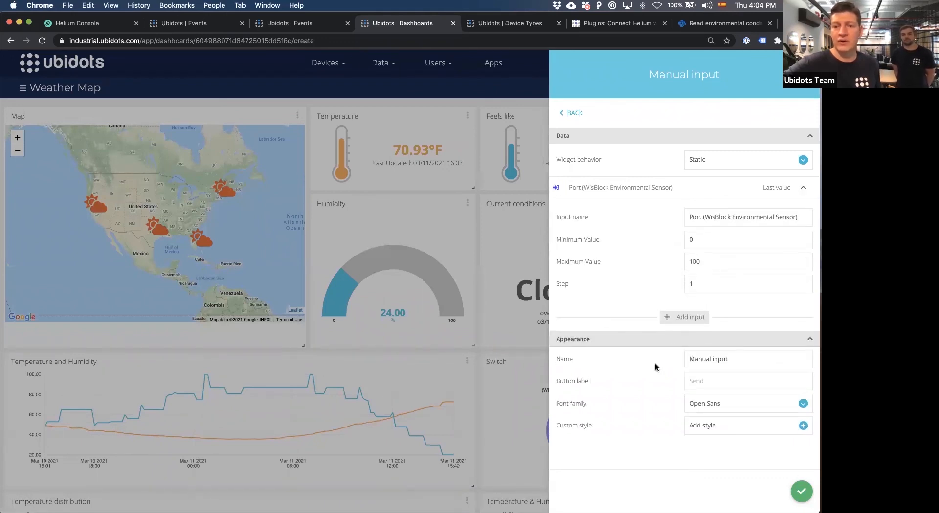
pyautogui.click(687, 317)
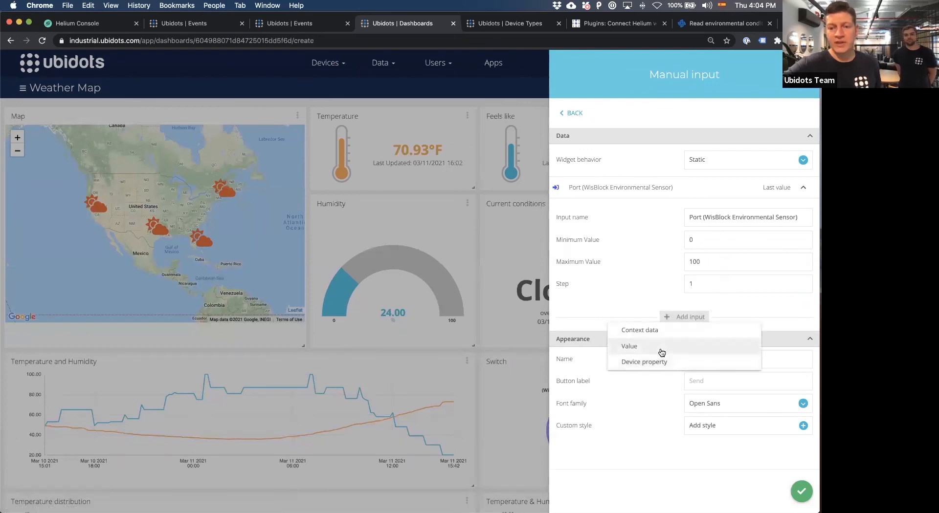
pyautogui.click(643, 301)
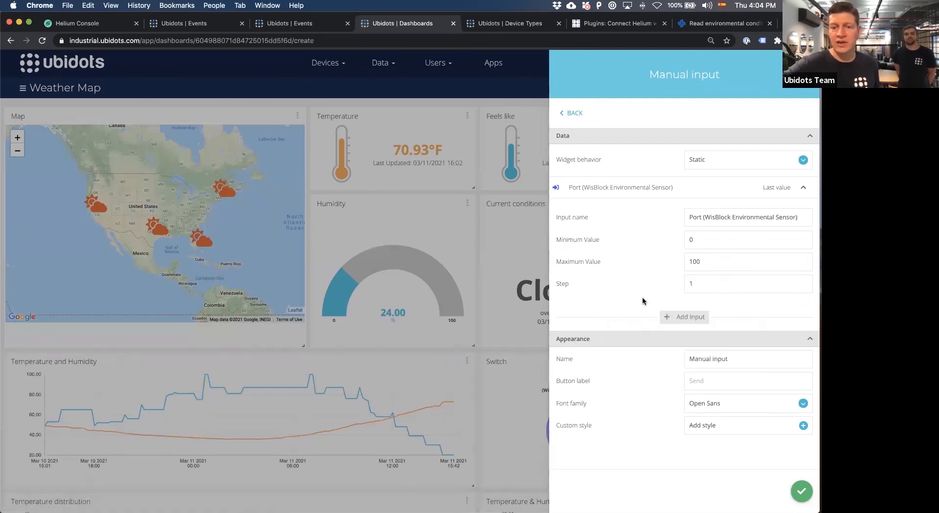
# Create the Manual input widget with the button label "Send" and place it directly below the Current conditions widget.
pyautogui.click(795, 492)
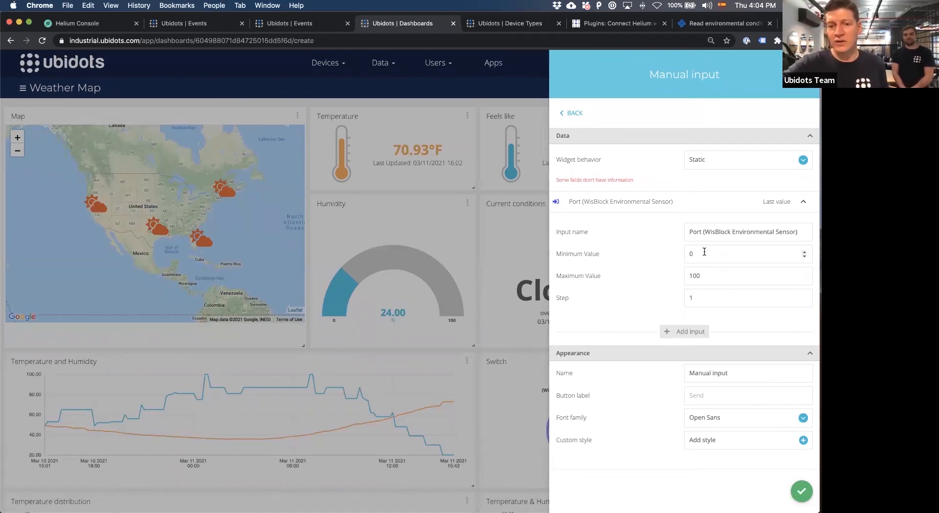
pyautogui.click(711, 400)
pyautogui.write('Send')
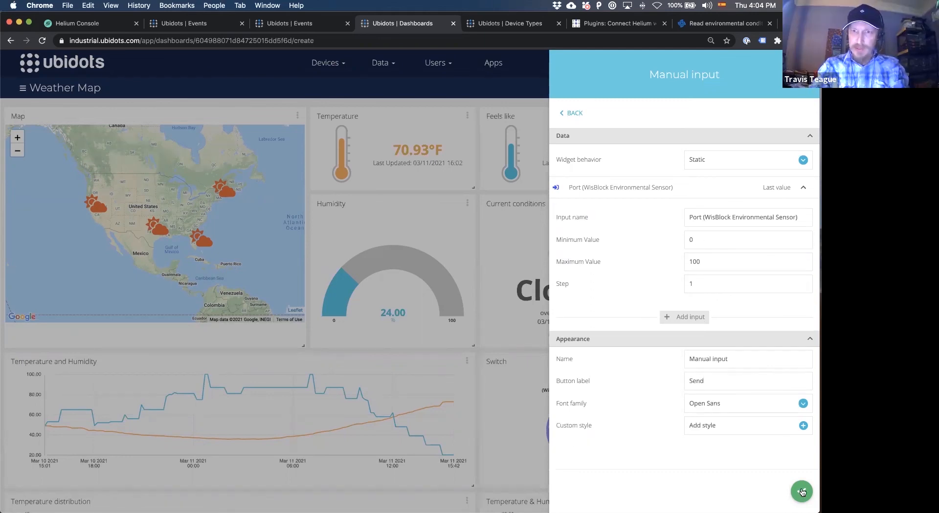
pyautogui.click(802, 492)
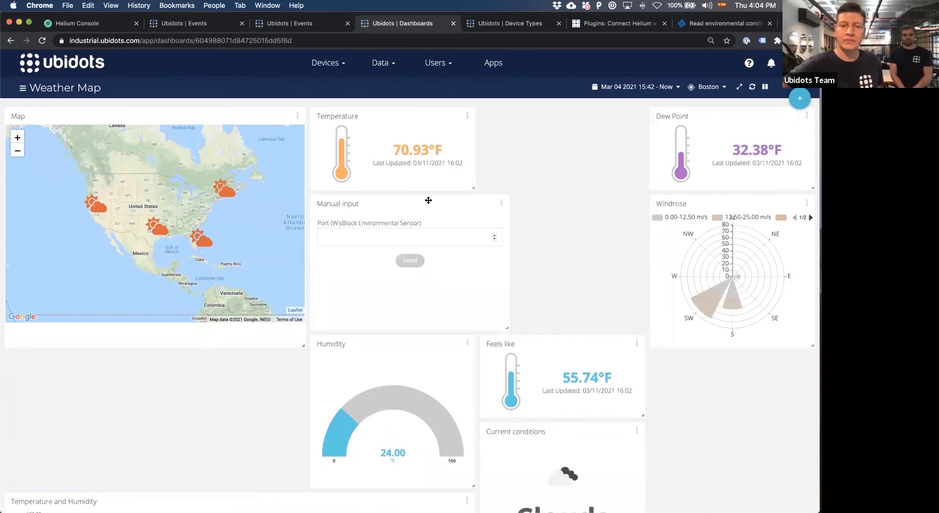
pyautogui.moveTo(419, 199); pyautogui.dragTo(578, 378)
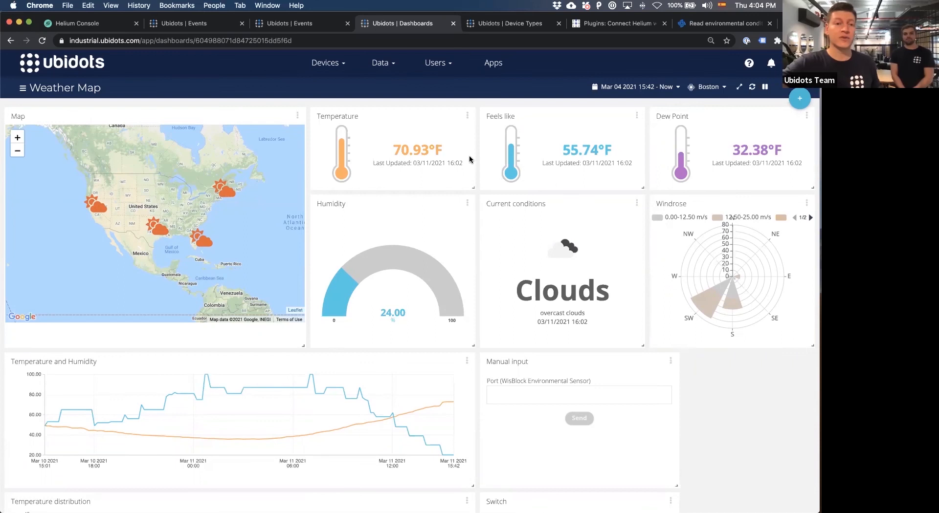
# Open the sharing options of the Map widget and copy its HTML embed snippet.
pyautogui.click(298, 117)
pyautogui.click(254, 183)
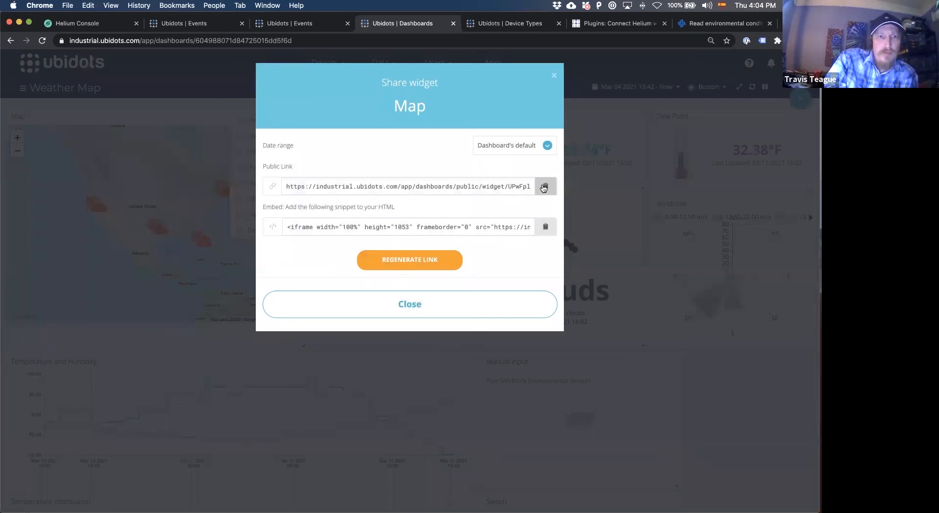
pyautogui.click(521, 227)
pyautogui.click(545, 227)
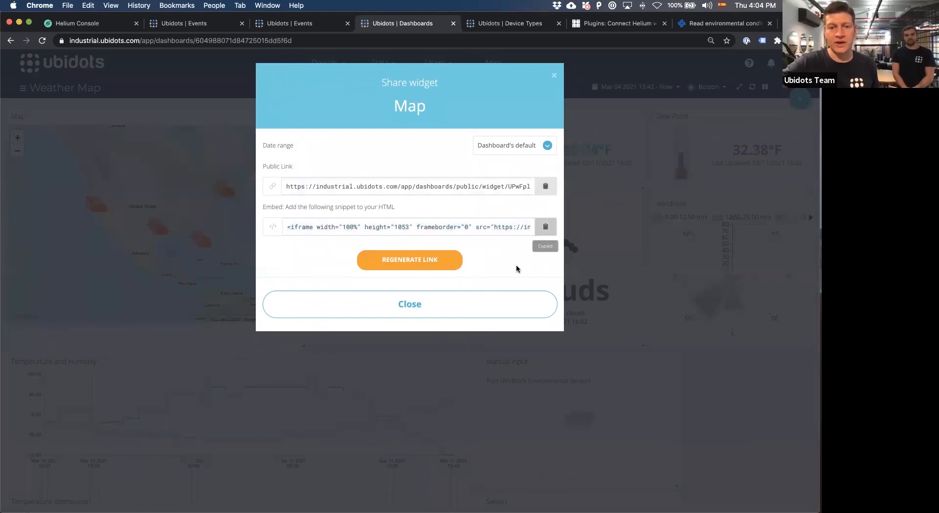
# Close the Map widget's sharing options and open the sharing options of the Weather Map dashboard from the dashboards list.
pyautogui.click(469, 310)
pyautogui.click(51, 91)
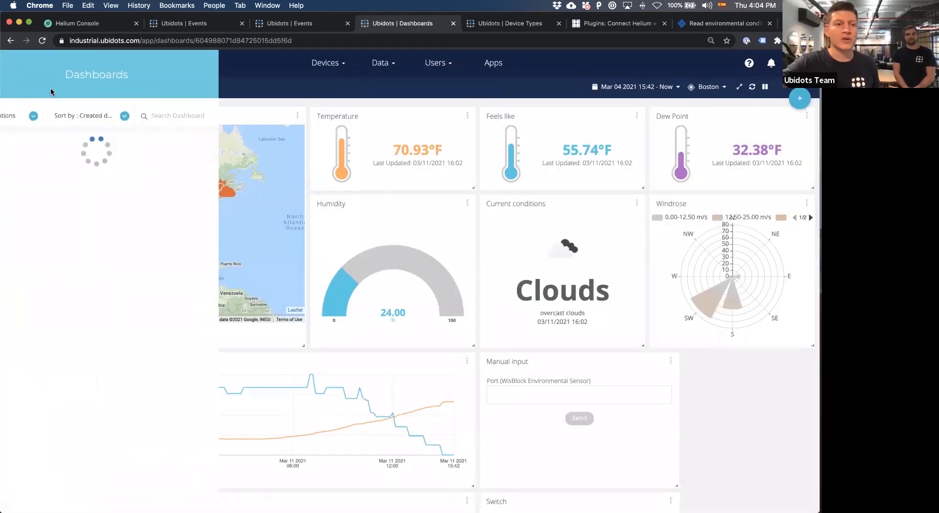
pyautogui.scroll(-2, 171, 293)
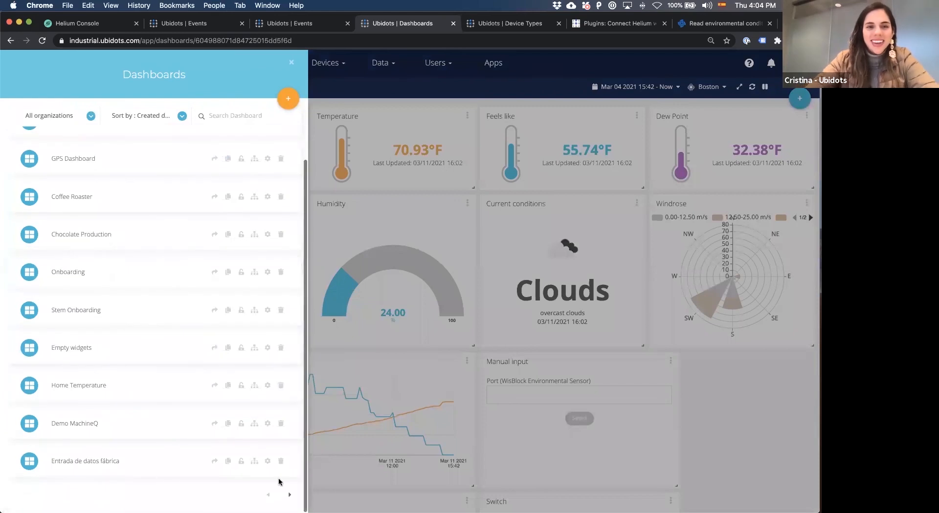
pyautogui.click(289, 496)
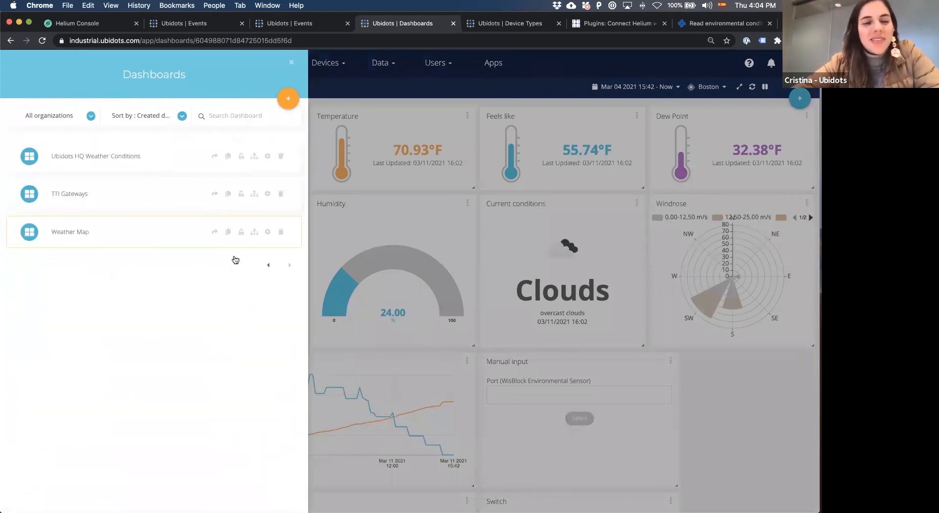
pyautogui.click(215, 232)
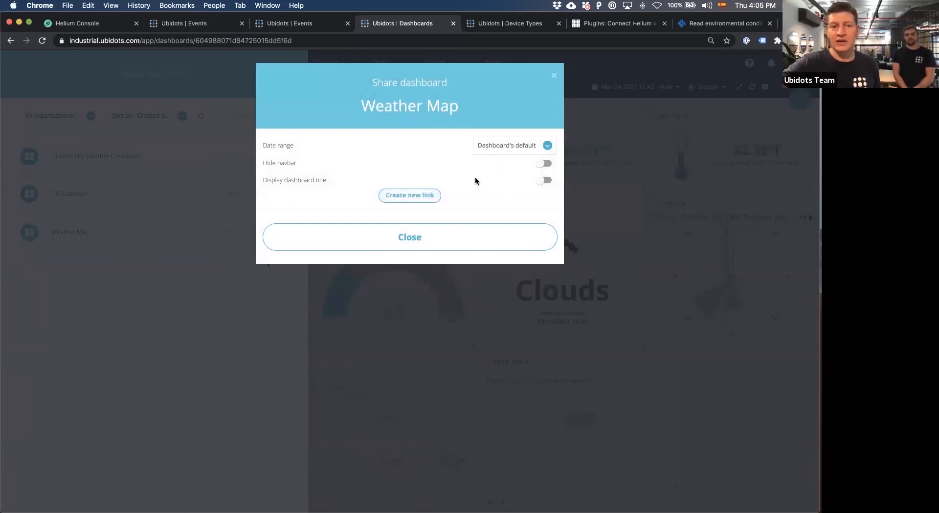
# Create a new public link for the Weather Map dashboard, view its website embed snippet, and return to the shareable link.
pyautogui.click(429, 196)
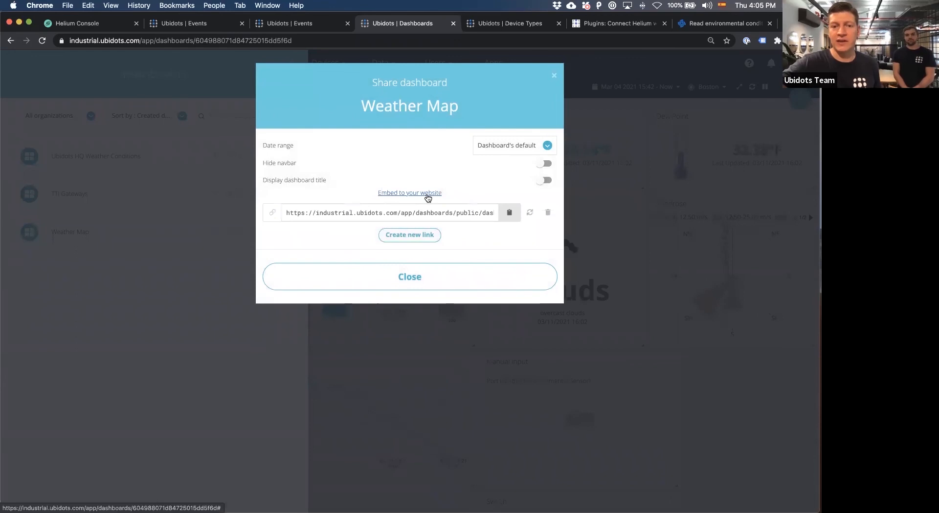
pyautogui.click(437, 195)
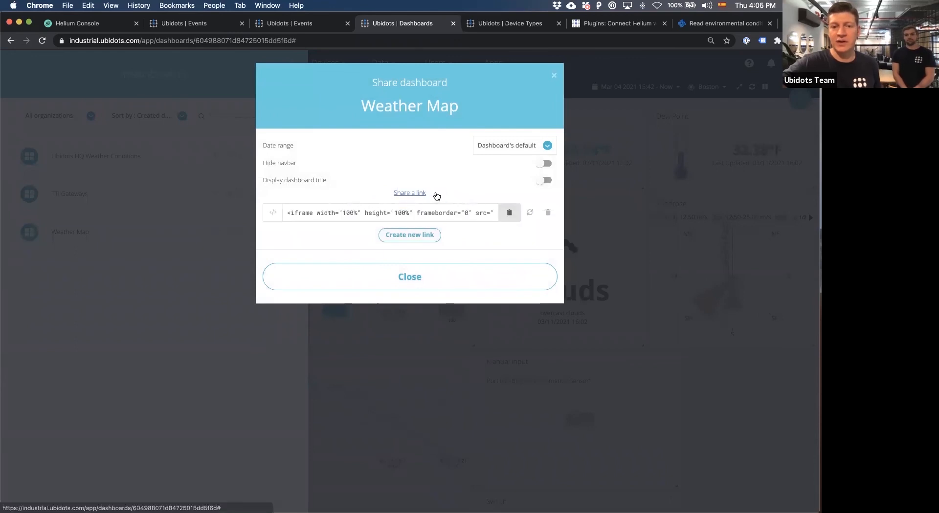
pyautogui.click(415, 195)
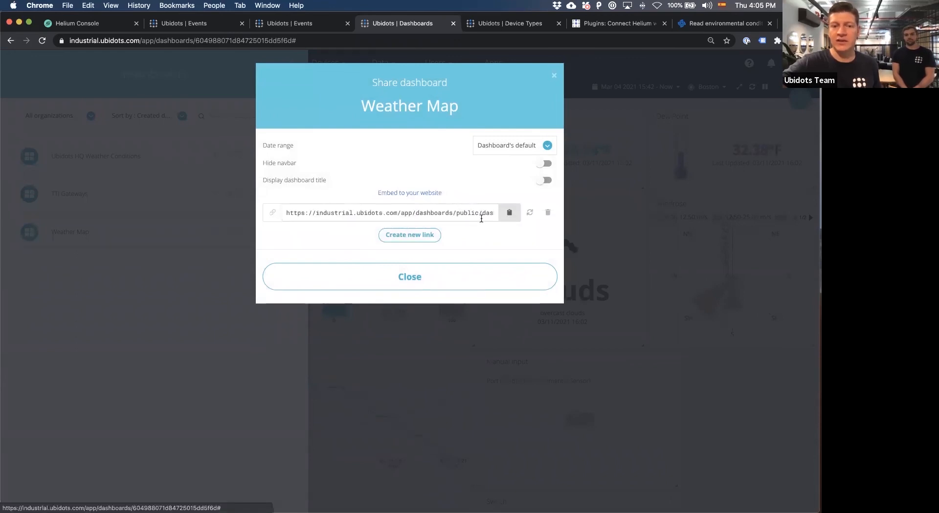